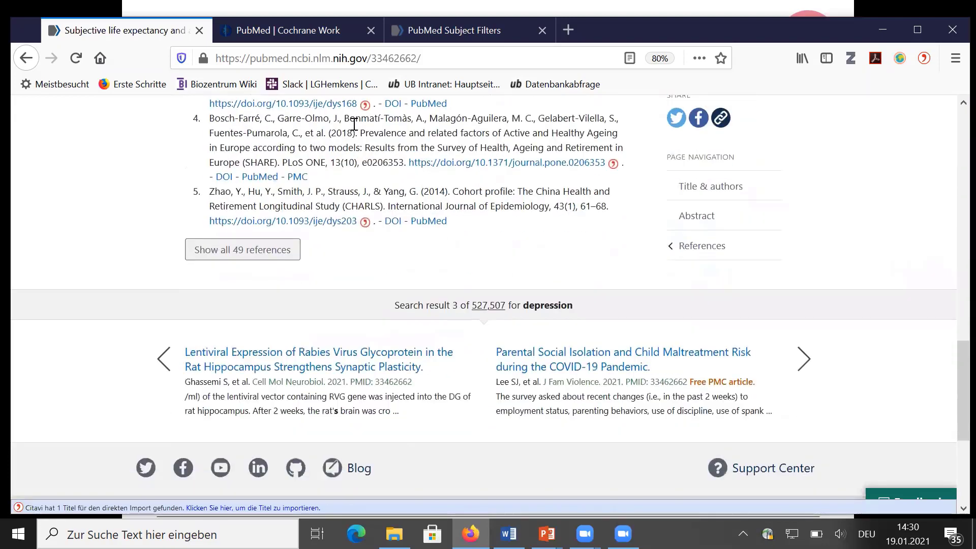
# Skim the current abstract and move forward to the next articles in the depression search results
pyautogui.scroll(9, 440, 254)
pyautogui.scroll(3, 444, 248)
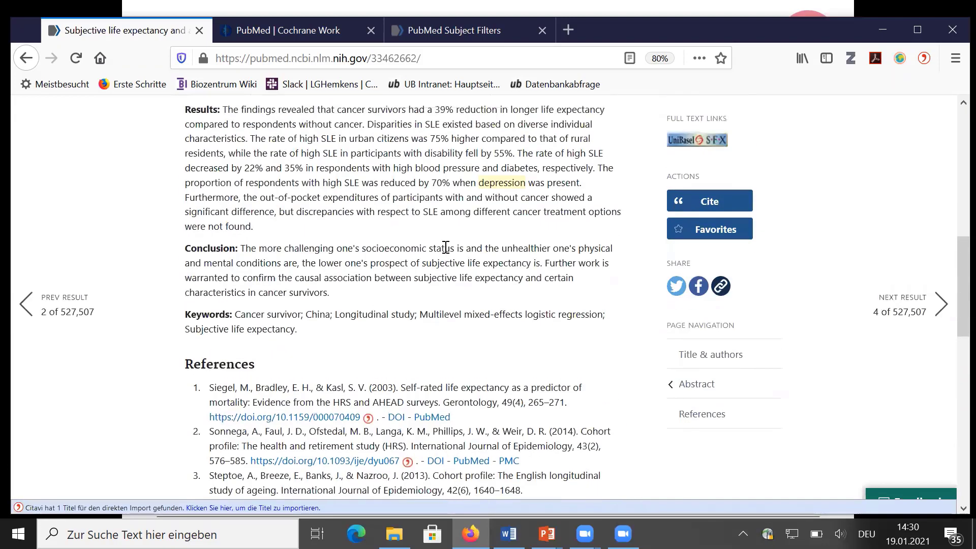
pyautogui.moveTo(903, 308)
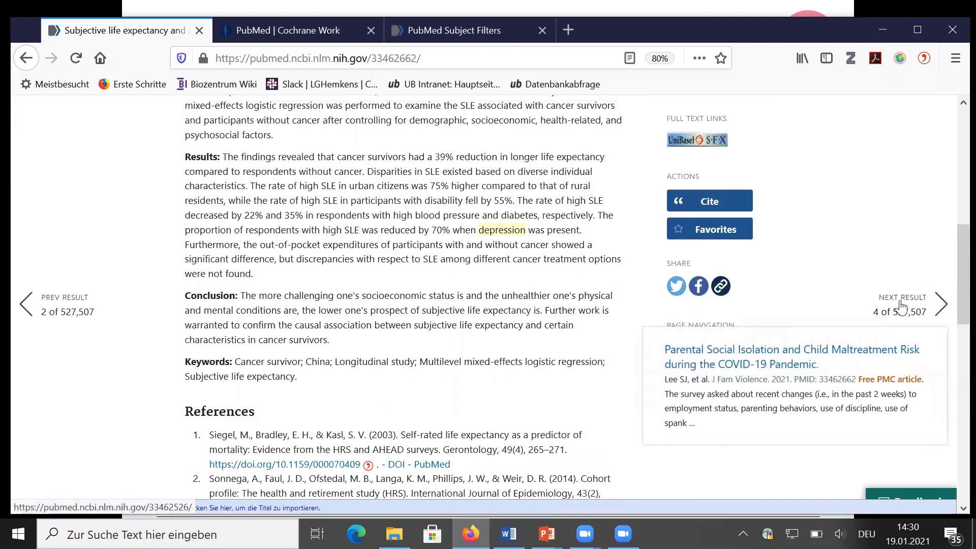
pyautogui.click(903, 308)
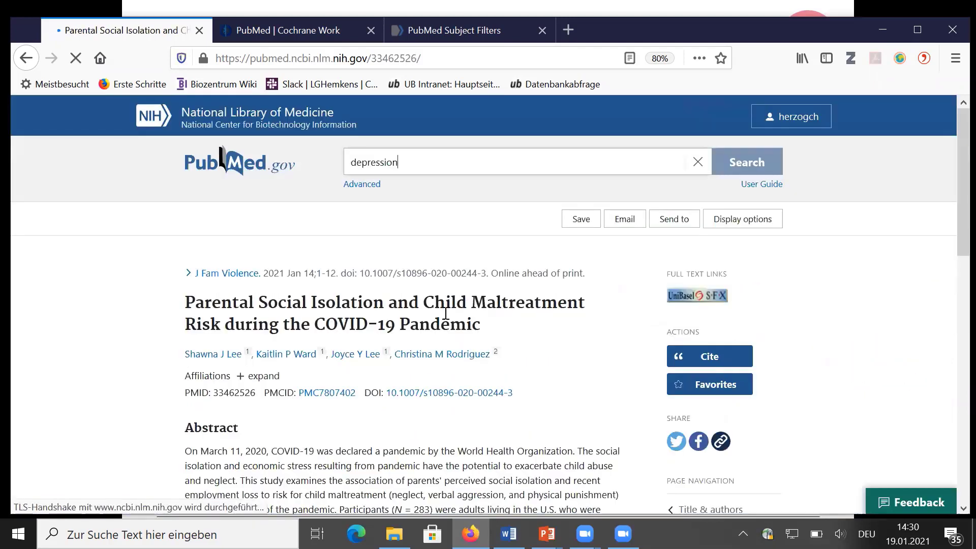
pyautogui.scroll(-2, 480, 310)
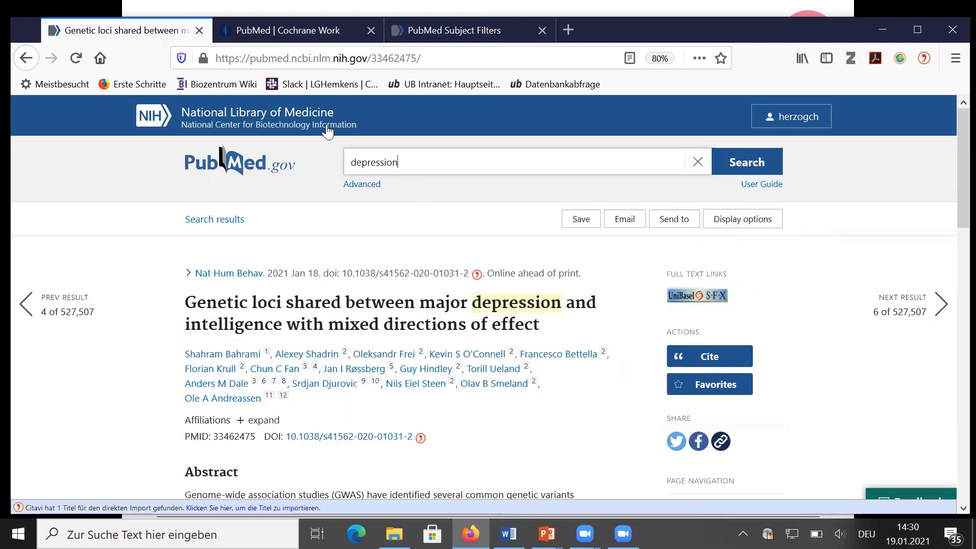
# Open the advanced search builder and review its query box and the search history
pyautogui.click(362, 186)
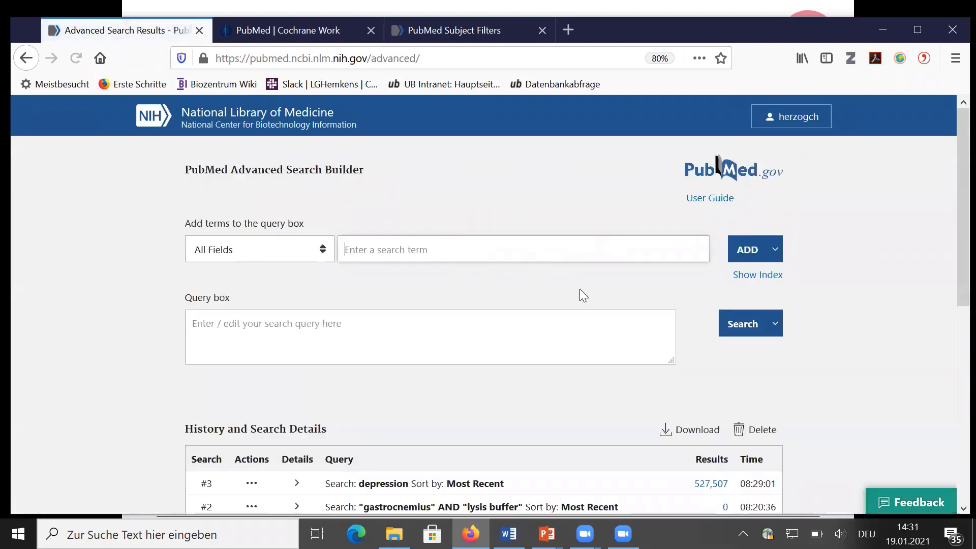
pyautogui.scroll(-3, 525, 289)
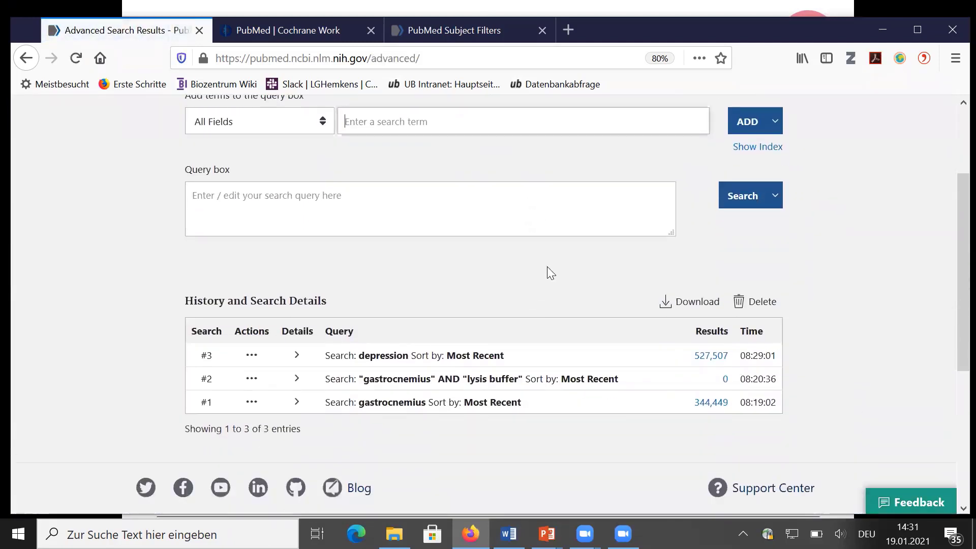
pyautogui.scroll(-2, 553, 263)
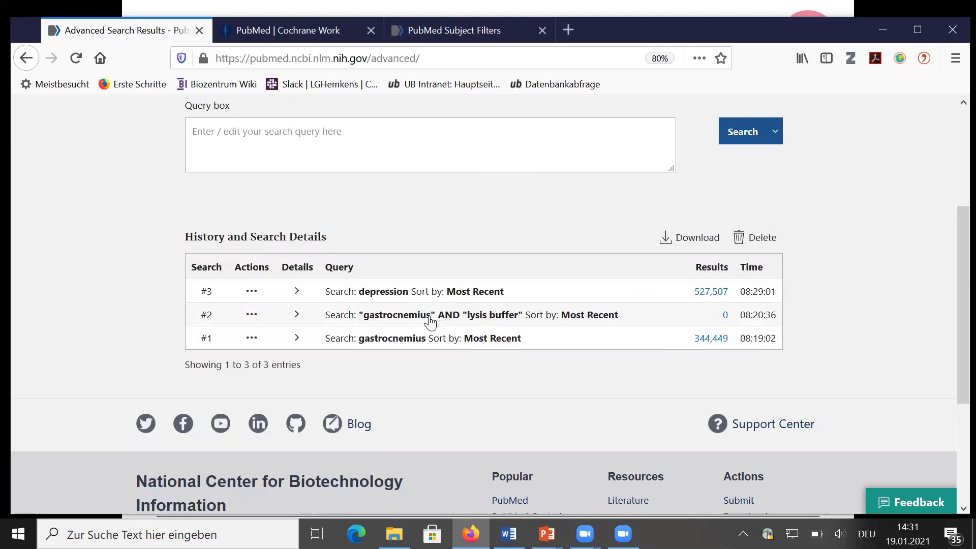
pyautogui.scroll(1, 429, 325)
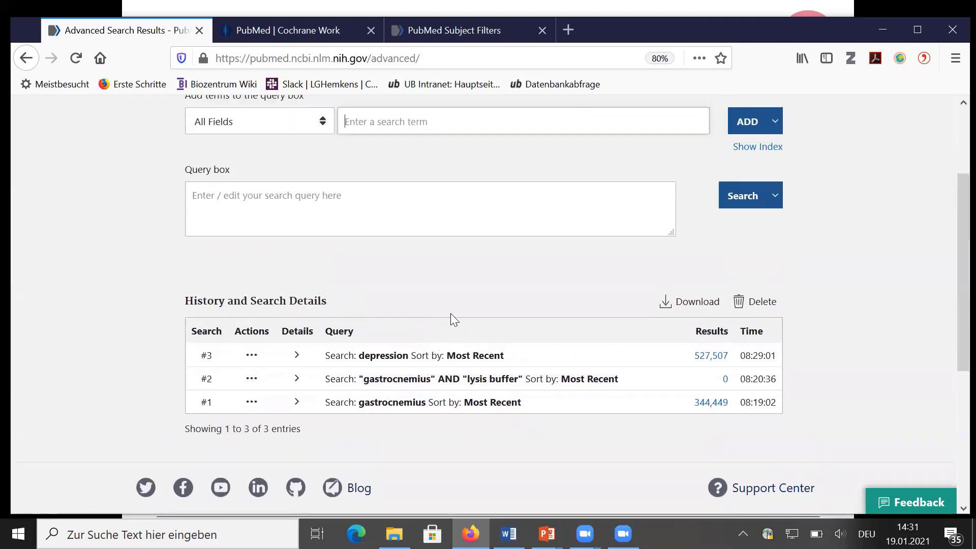
pyautogui.scroll(2, 440, 293)
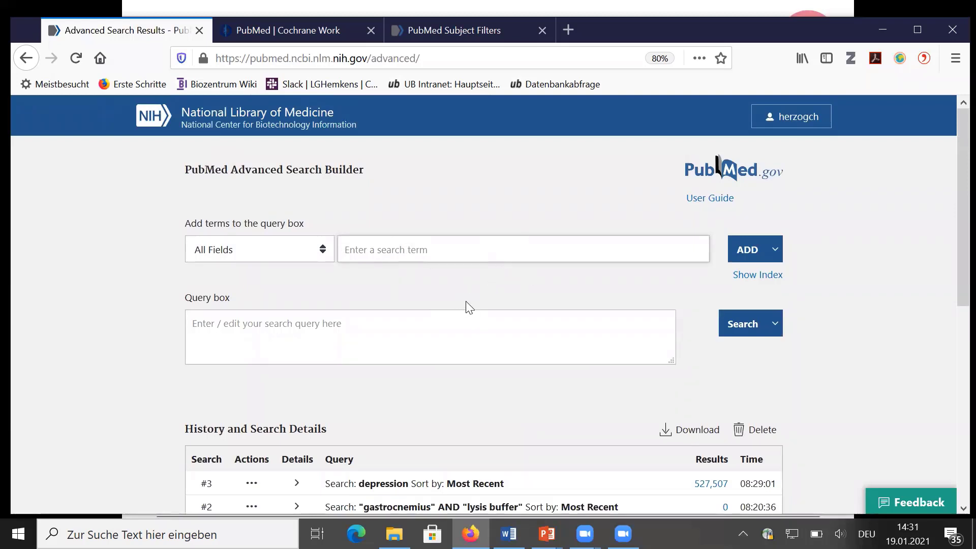
# Expand the details of the "depression" search in the history, examine its translations and MeSH Terms, and collapse the details again
pyautogui.scroll(-3, 464, 307)
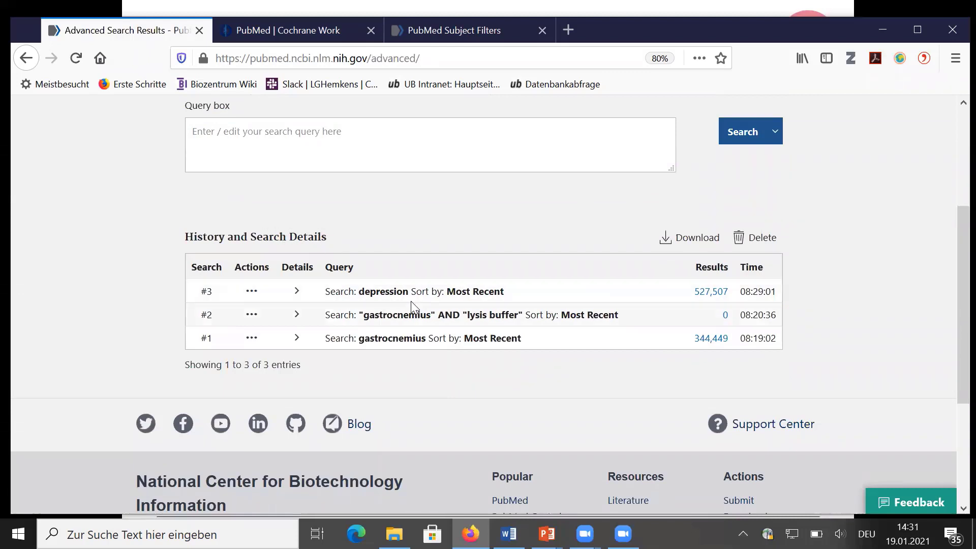
pyautogui.click(297, 292)
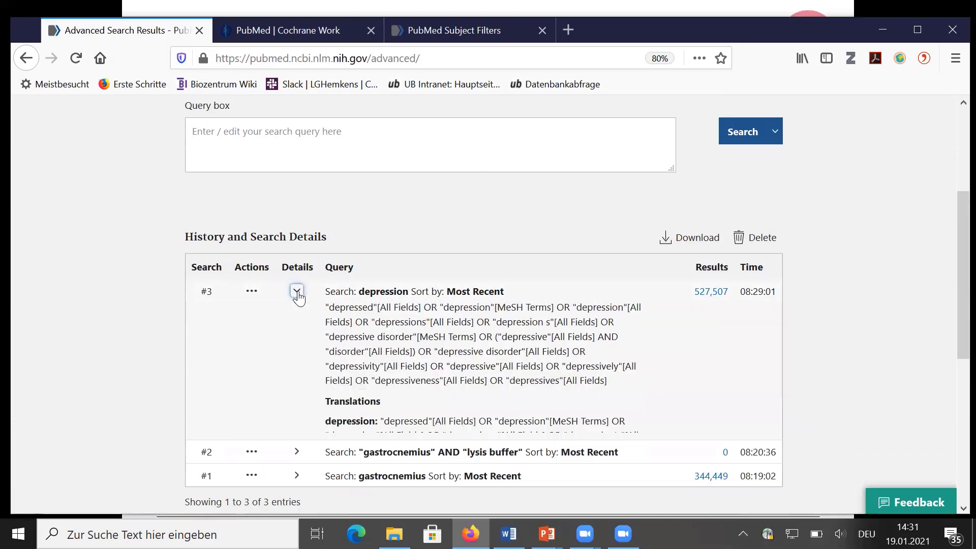
pyautogui.scroll(-3, 293, 342)
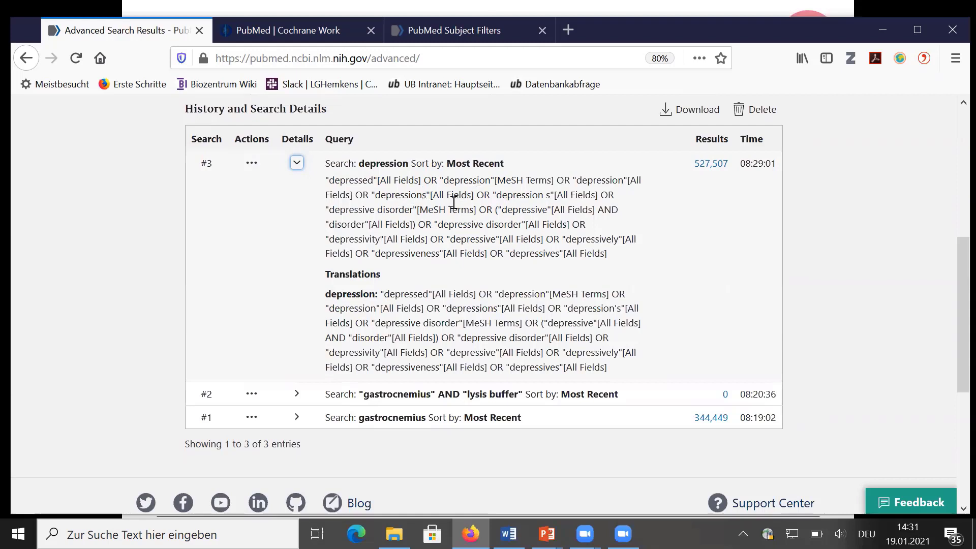
pyautogui.doubleClick(360, 274)
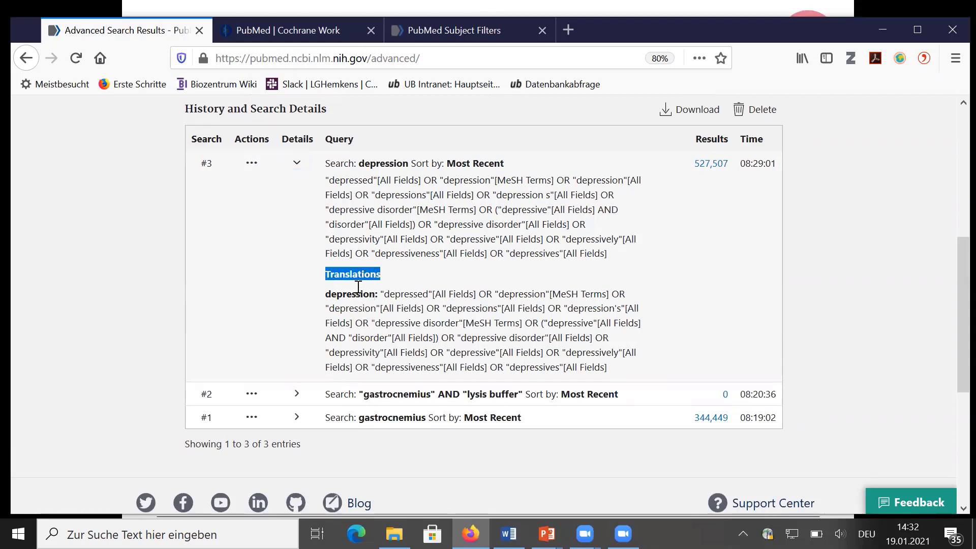
pyautogui.doubleClick(352, 294)
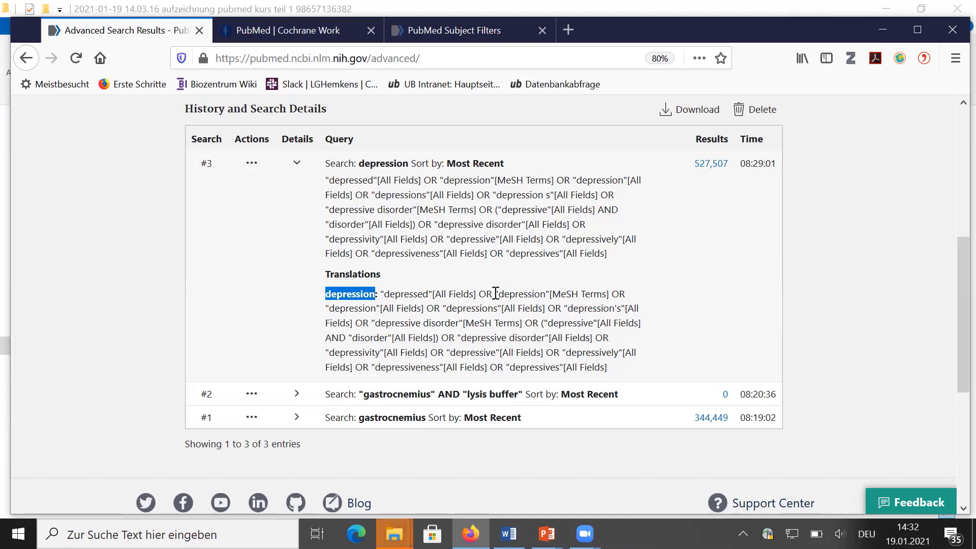
pyautogui.moveTo(495, 294); pyautogui.dragTo(611, 294)
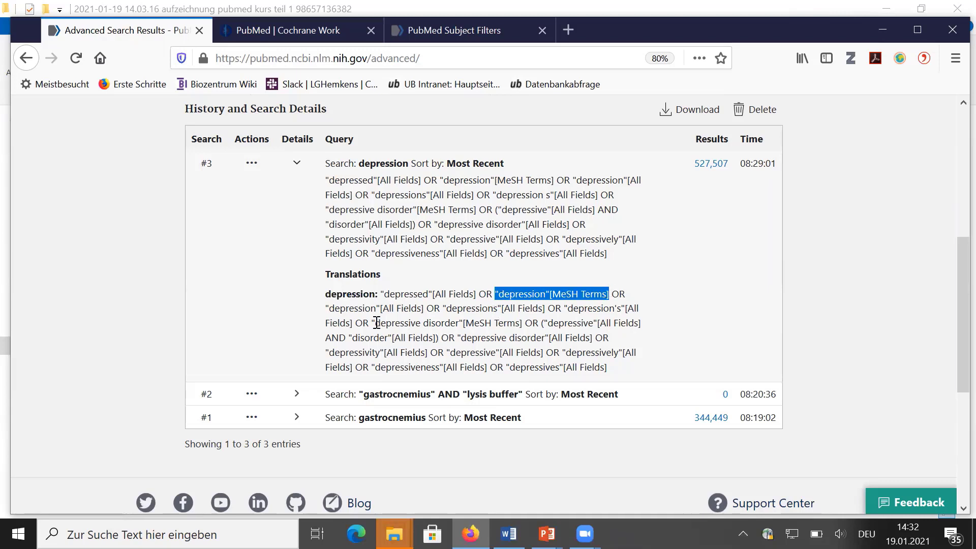
pyautogui.moveTo(373, 322); pyautogui.dragTo(525, 322)
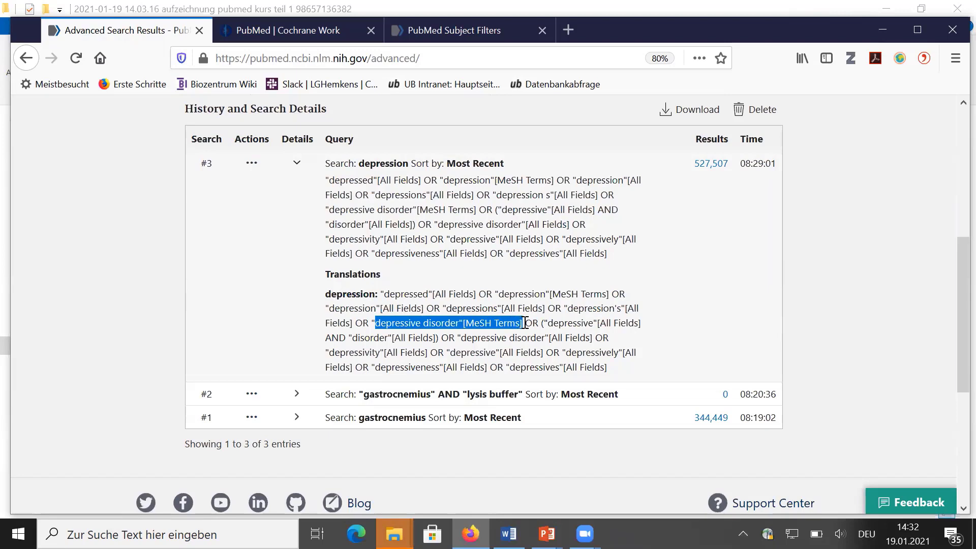
pyautogui.click(518, 323)
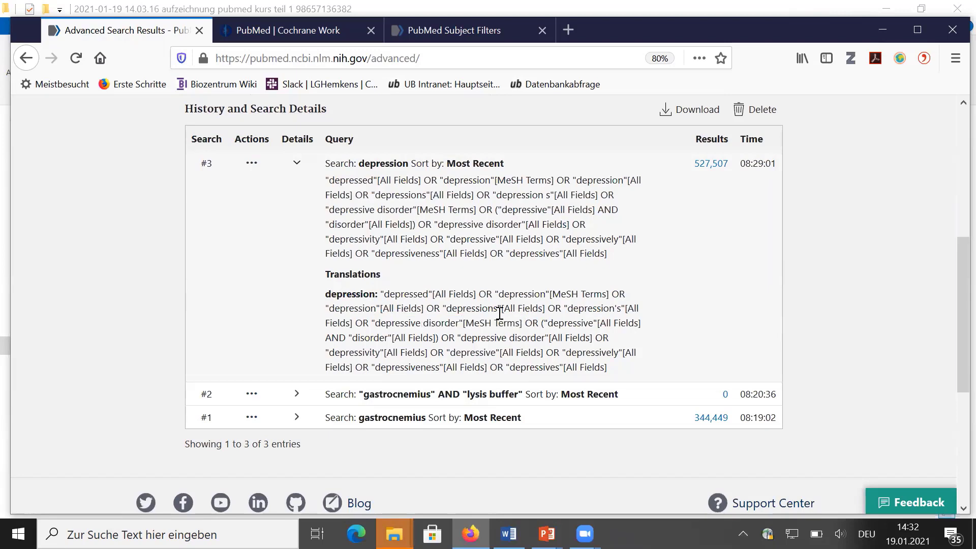
pyautogui.scroll(2, 441, 351)
pyautogui.scroll(3, 442, 350)
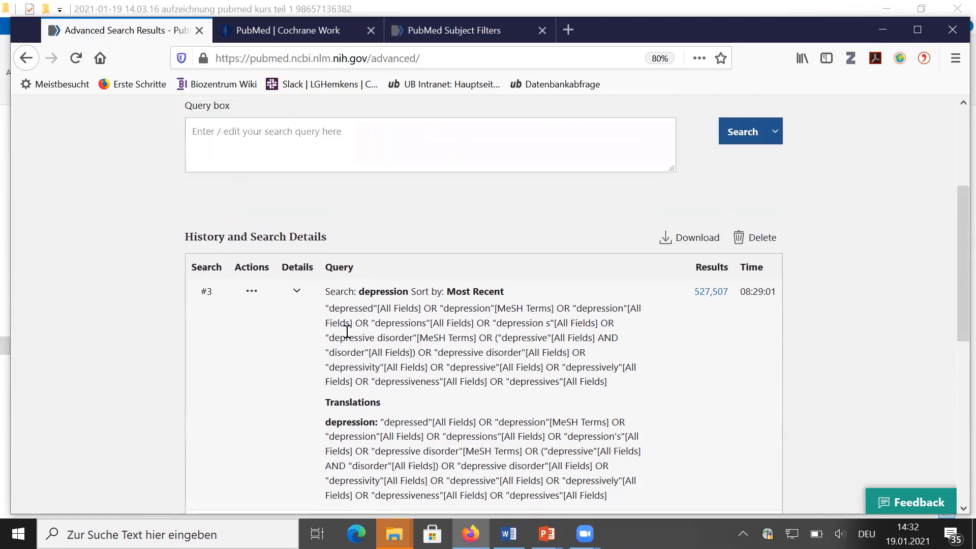
pyautogui.click(298, 294)
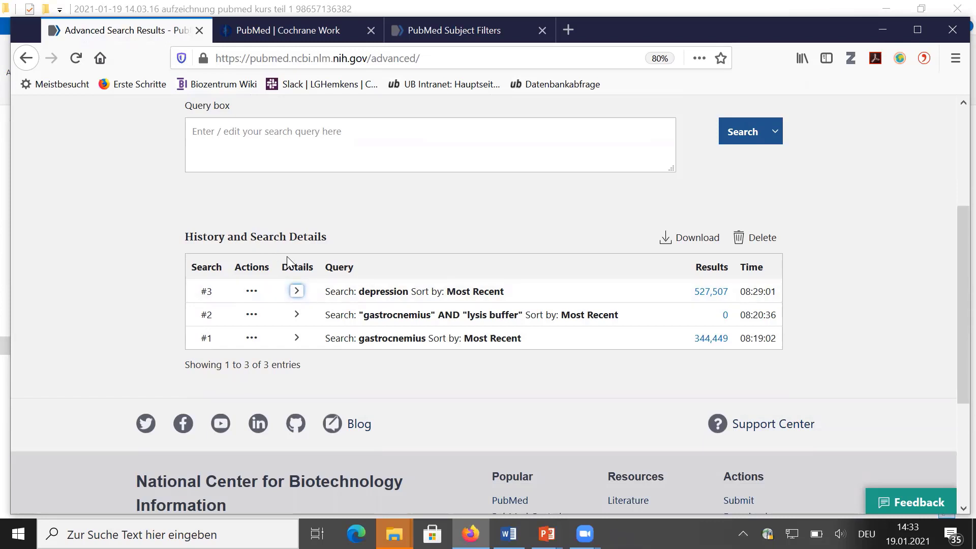
# Add the "depression" search from the history to the query box and extend it with "hypericum serotonin uptake inhibitors"
pyautogui.click(251, 291)
pyautogui.click(304, 296)
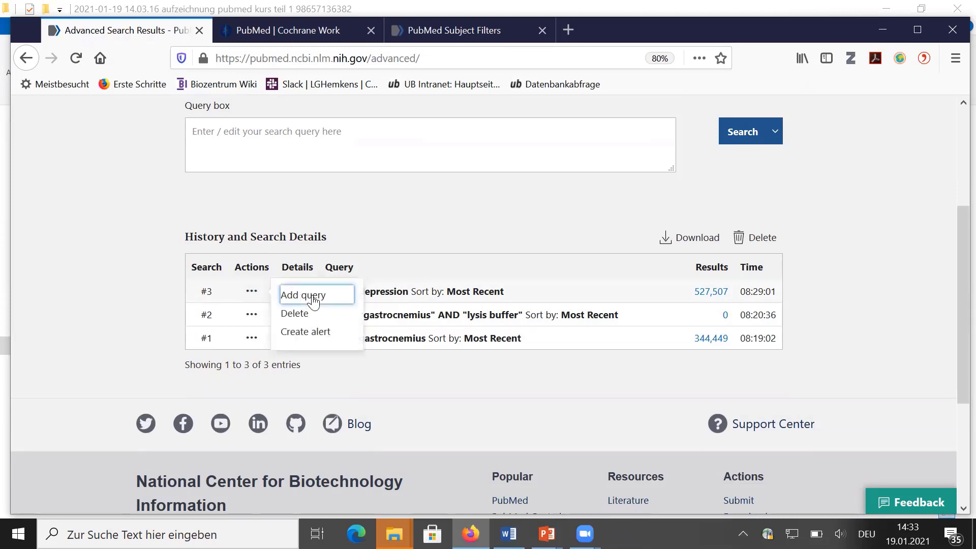
pyautogui.scroll(2, 361, 199)
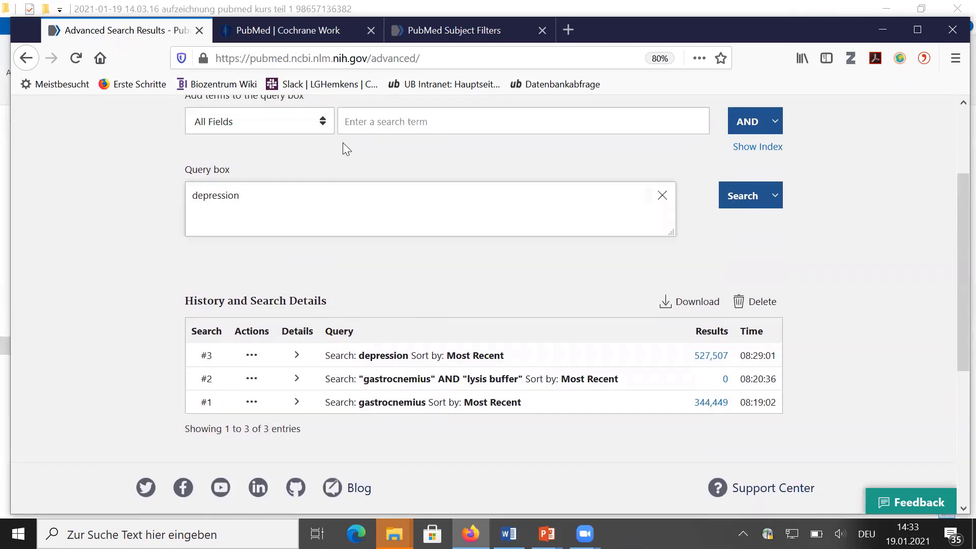
pyautogui.write('hypericum serotonin up')
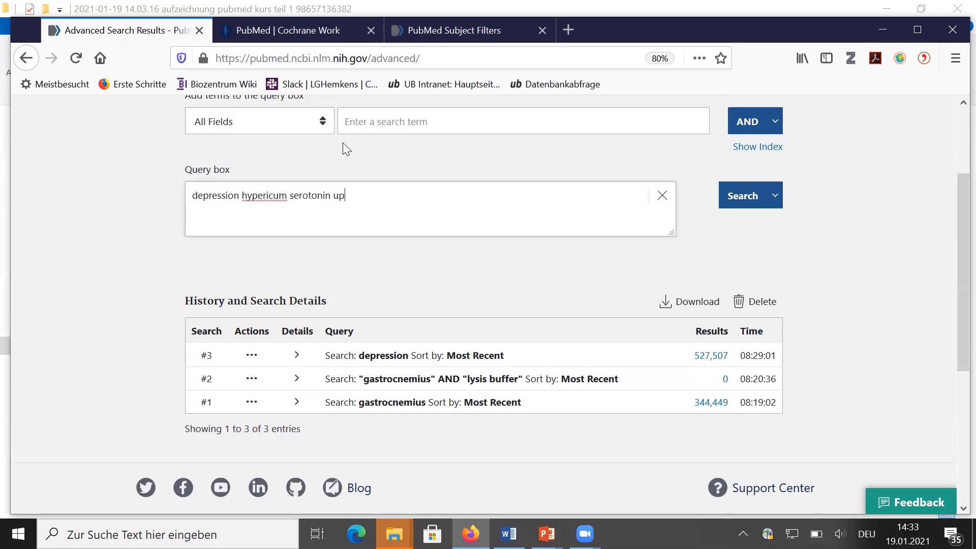
pyautogui.write('take inhibitors')
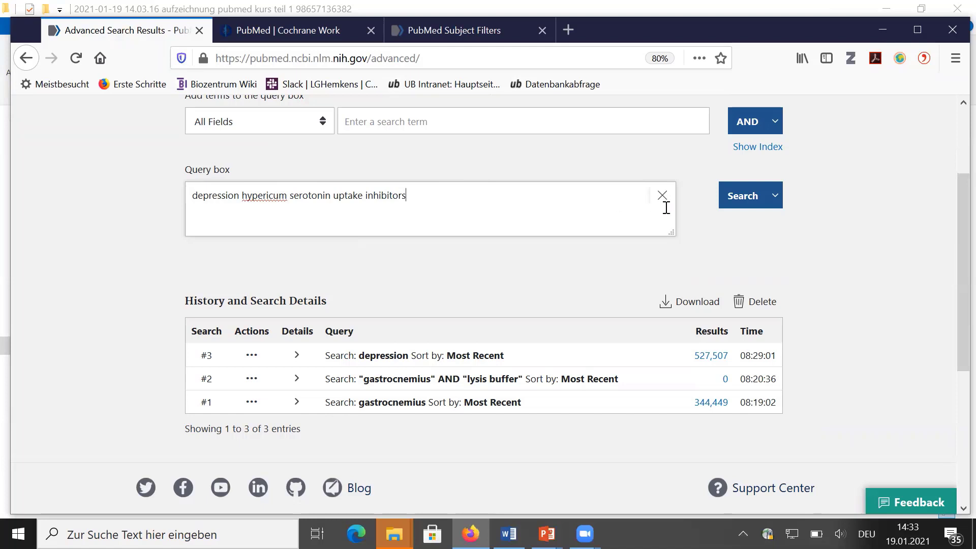
# Add the query "depression hypericum serotonin uptake inhibitors" to the search history instead of opening its results
pyautogui.click(773, 197)
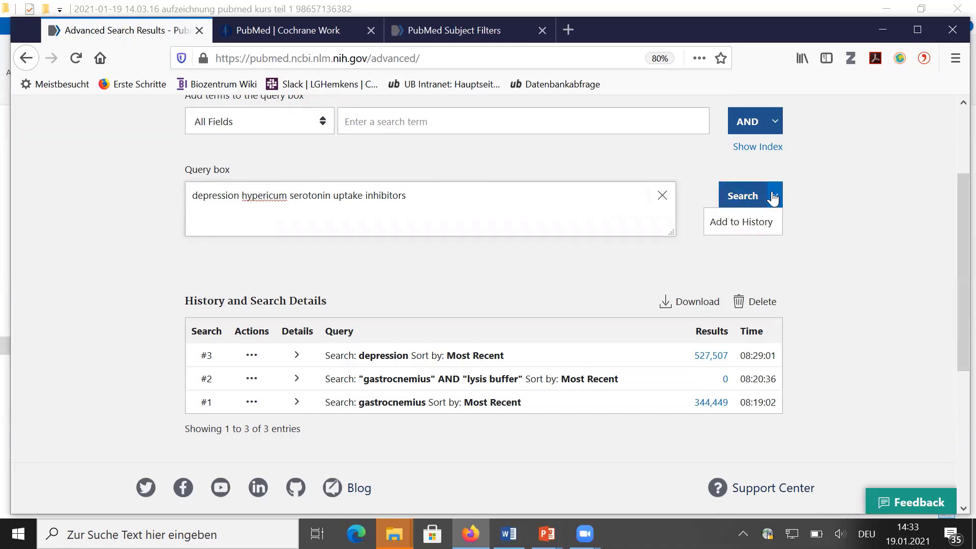
pyautogui.click(724, 195)
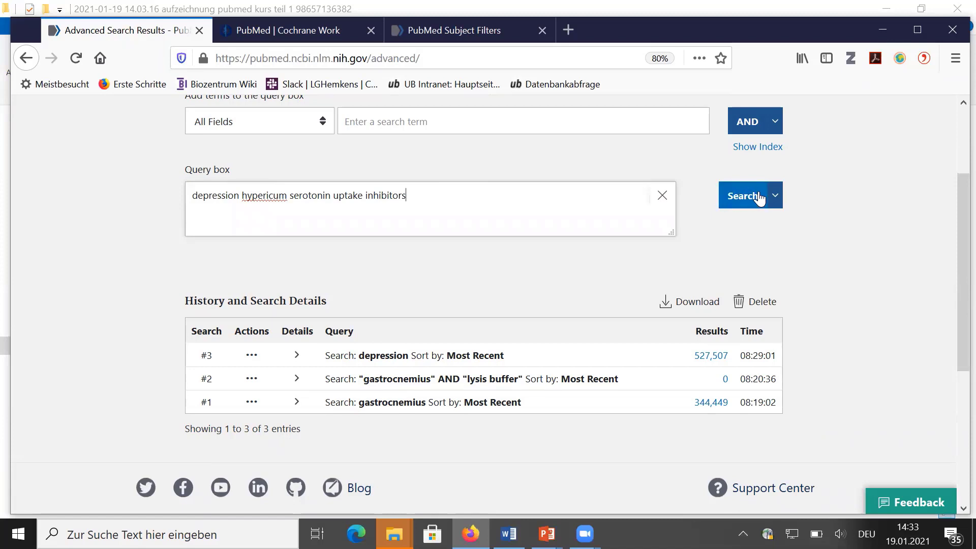
pyautogui.click(775, 196)
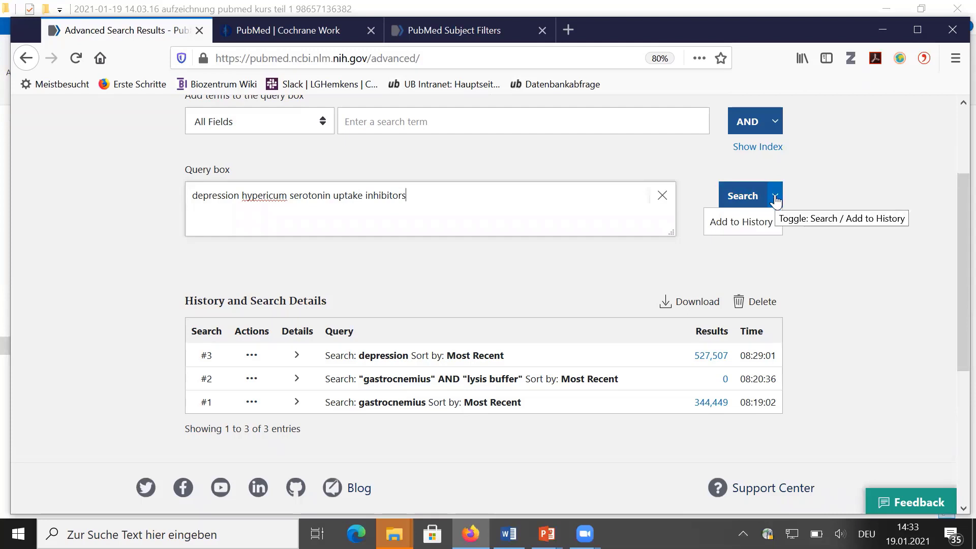
pyautogui.click(749, 225)
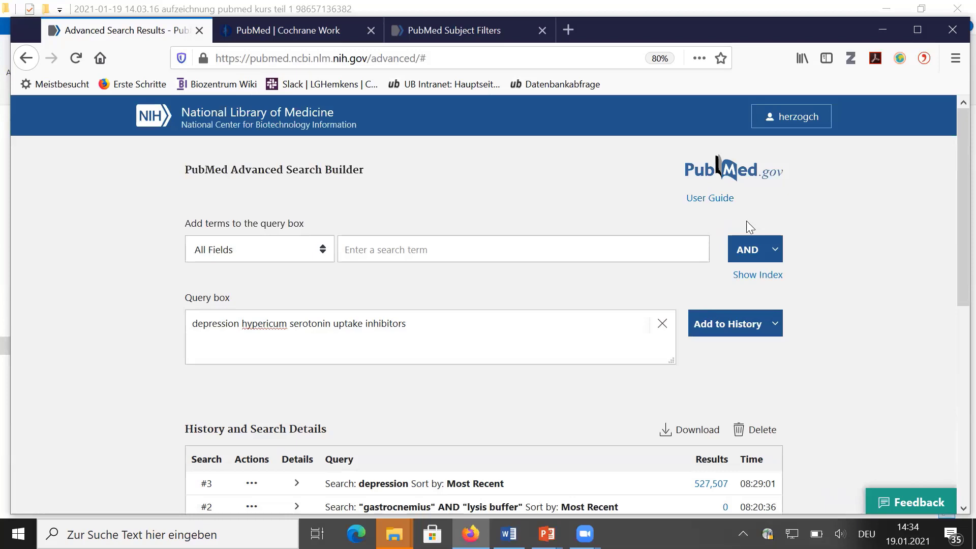
# Expand the details of the "depression hypericum serotonin uptake inhibitors" search and examine how depression and hypericum are translated
pyautogui.scroll(-4, 586, 255)
pyautogui.scroll(-1, 587, 255)
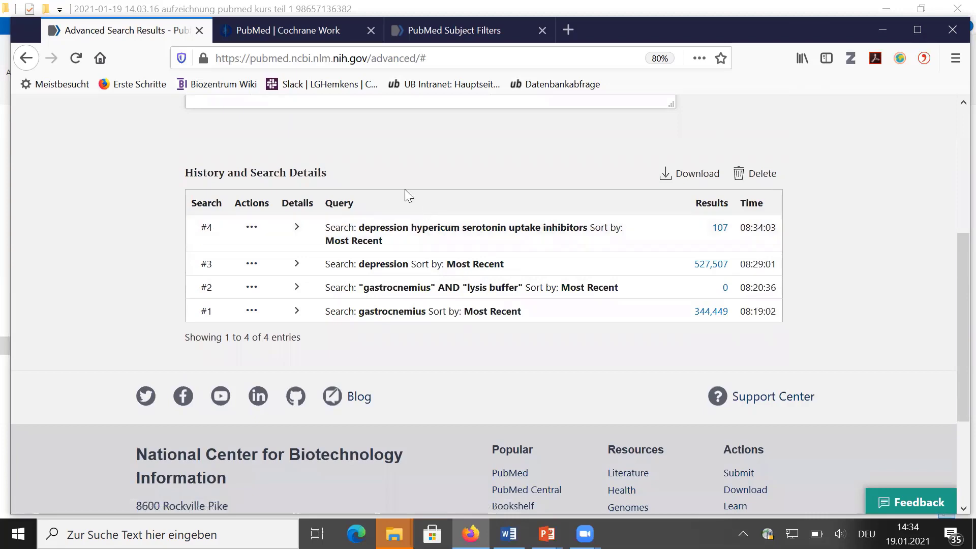
pyautogui.click(298, 229)
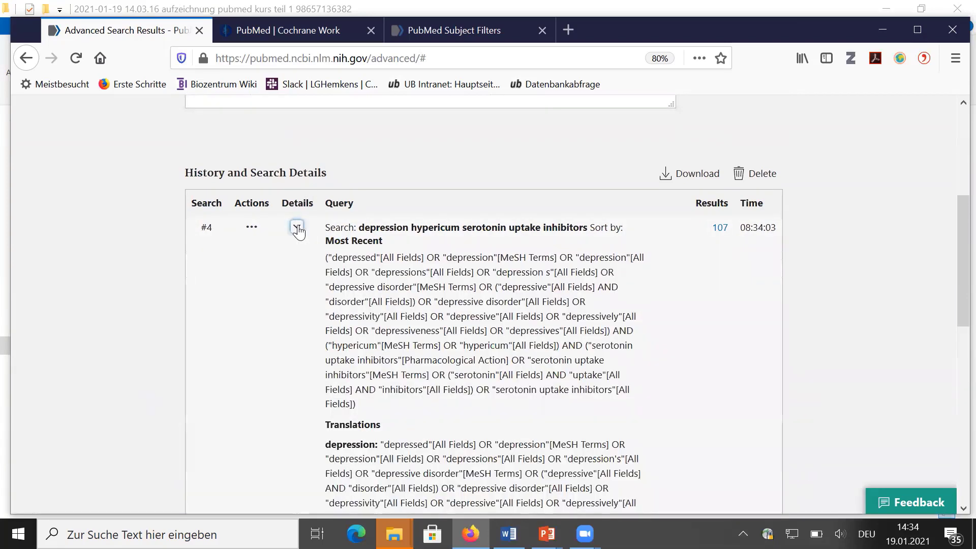
pyautogui.scroll(-5, 301, 229)
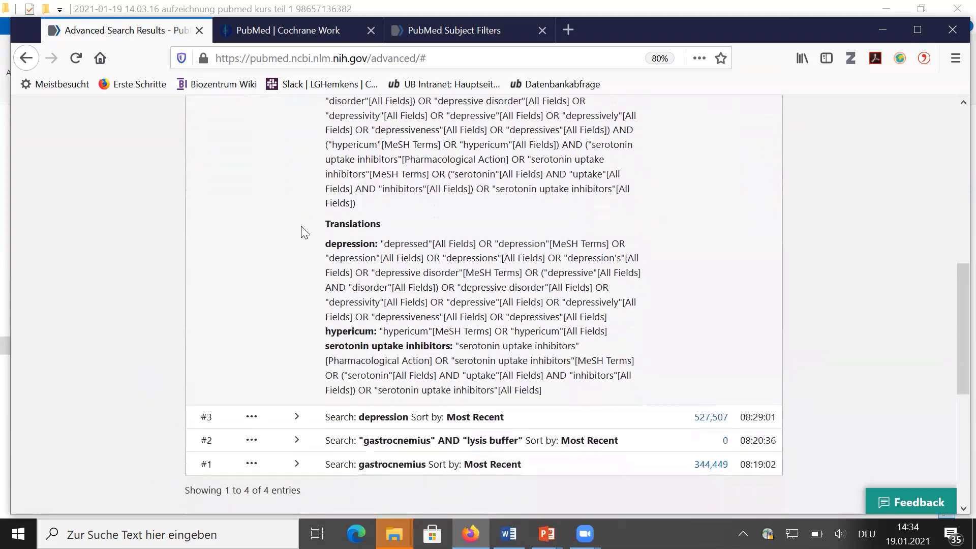
pyautogui.scroll(-2, 303, 232)
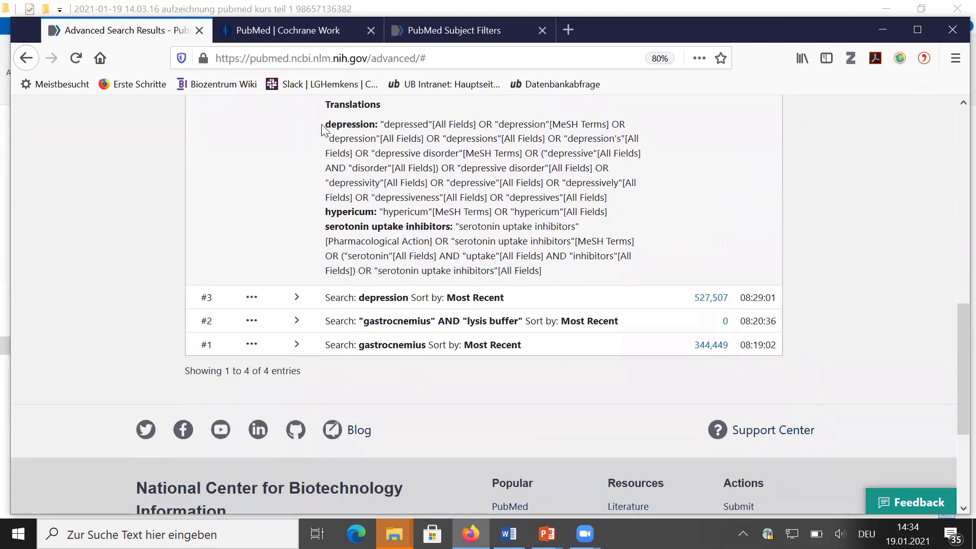
pyautogui.moveTo(326, 124); pyautogui.dragTo(626, 217)
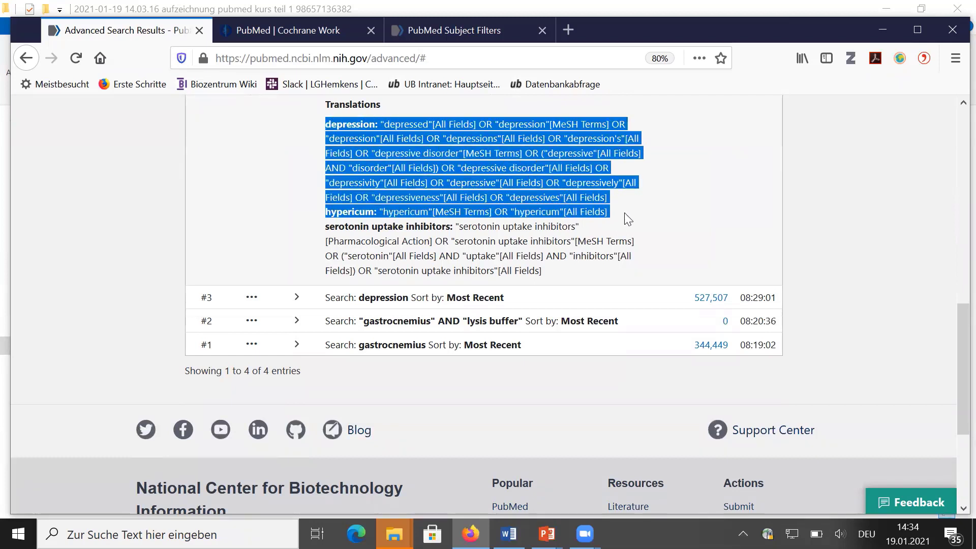
pyautogui.click(628, 216)
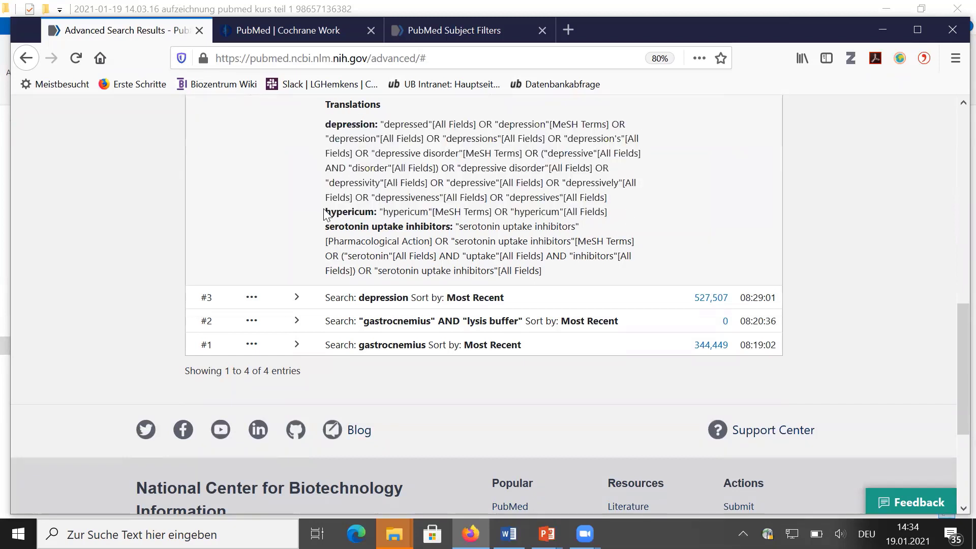
pyautogui.moveTo(327, 211); pyautogui.dragTo(610, 223)
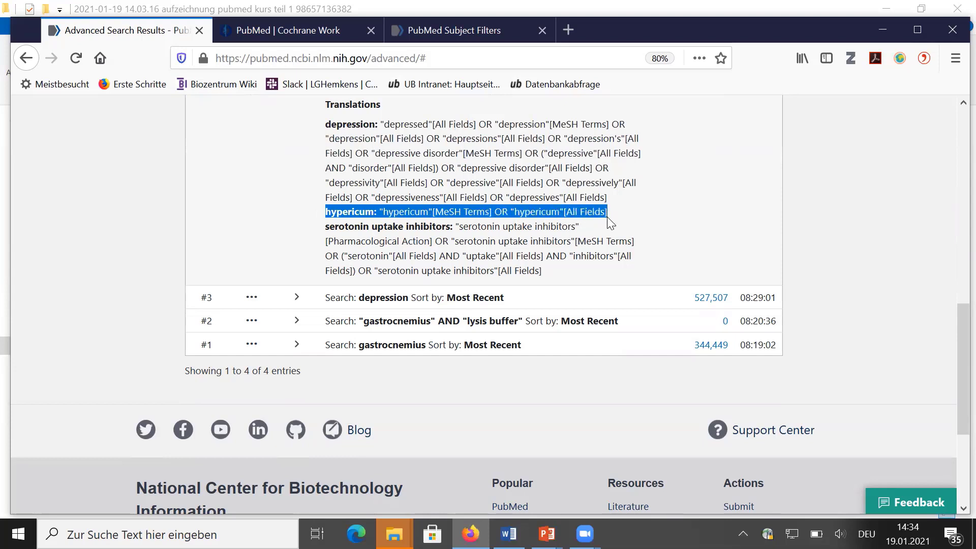
pyautogui.click(430, 212)
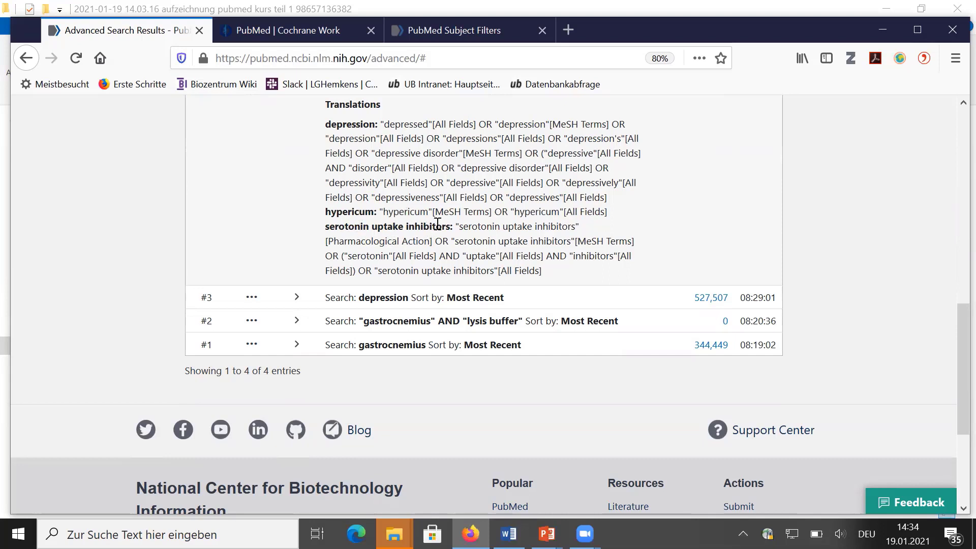
# Examine how "serotonin uptake inhibitors" is translated, including its MeSH Terms and Pharmacological Action parts
pyautogui.moveTo(455, 241); pyautogui.dragTo(634, 238)
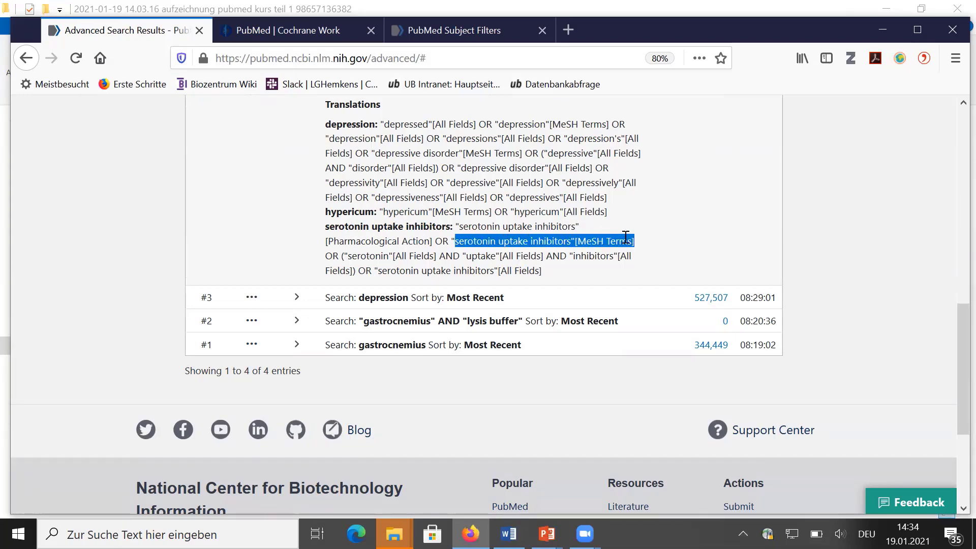
pyautogui.click(471, 263)
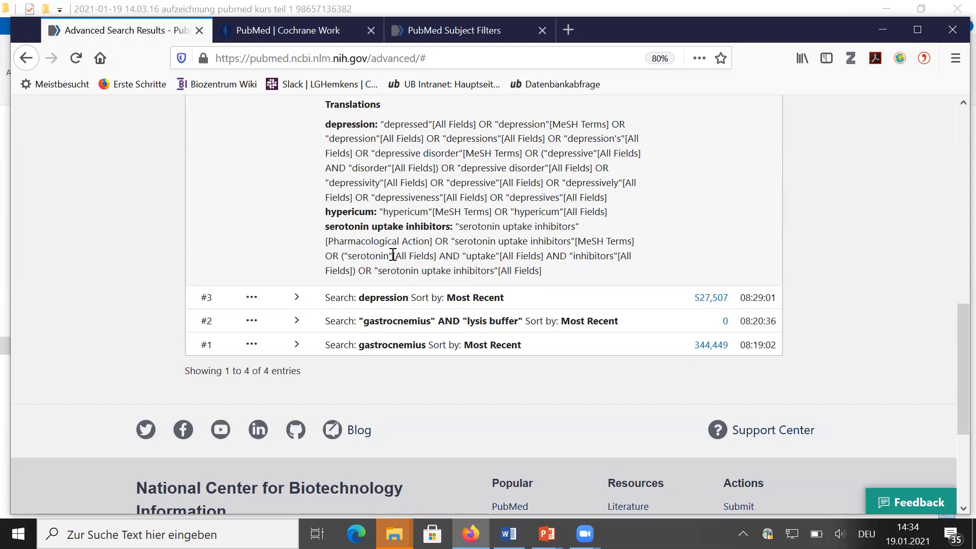
pyautogui.moveTo(455, 226); pyautogui.dragTo(433, 241)
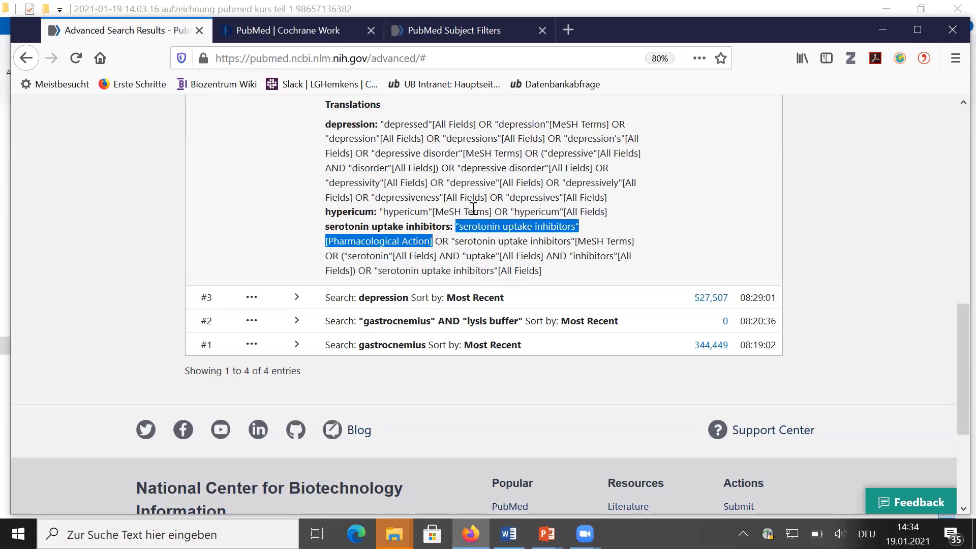
pyautogui.click(518, 227)
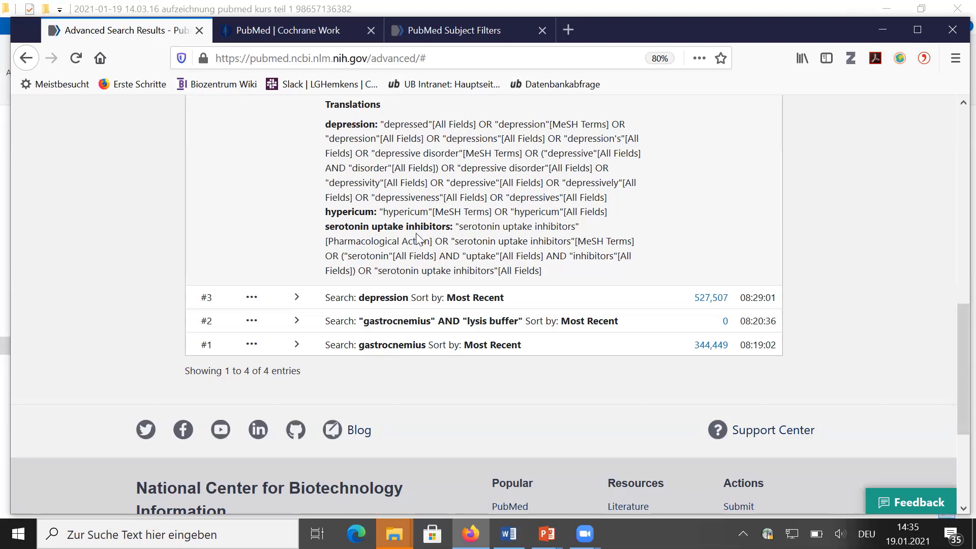
pyautogui.scroll(3, 410, 237)
pyautogui.scroll(5, 410, 236)
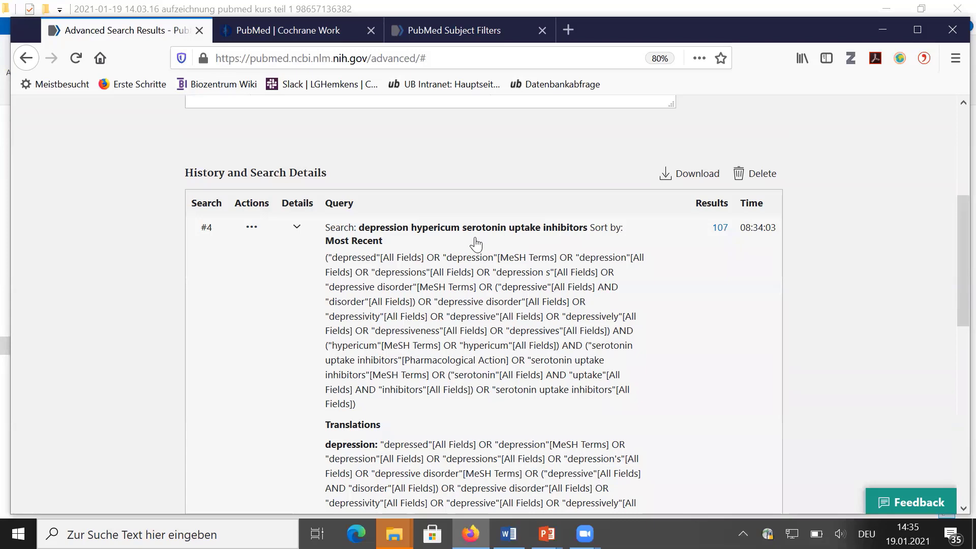
pyautogui.scroll(-3, 527, 277)
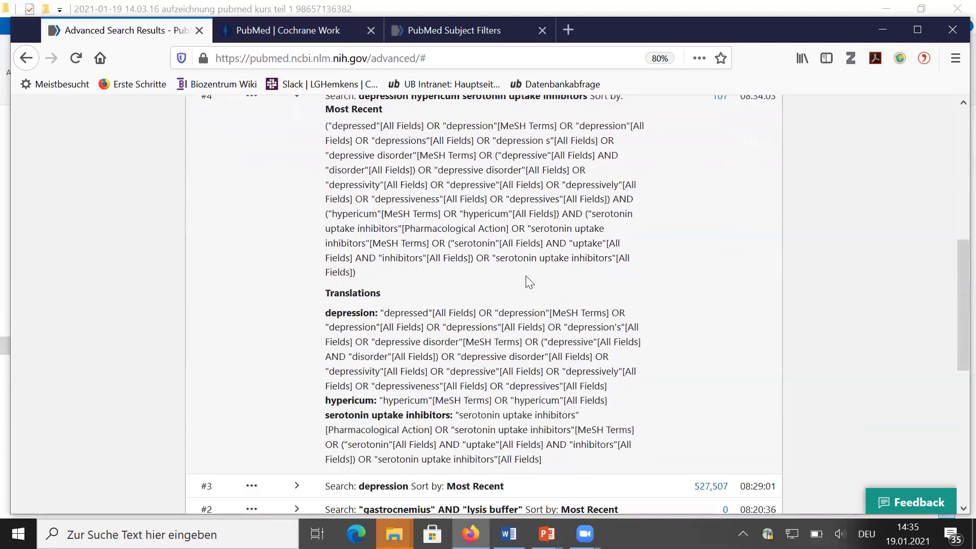
pyautogui.scroll(-1, 526, 277)
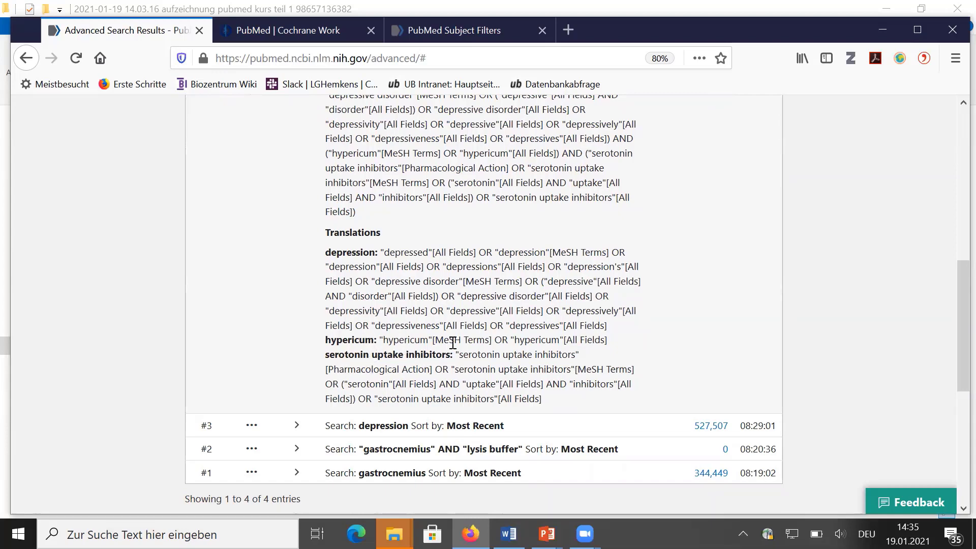
# Examine the AND operators between the term groups and the bracketed hypericum group in the full translated query
pyautogui.scroll(3, 513, 257)
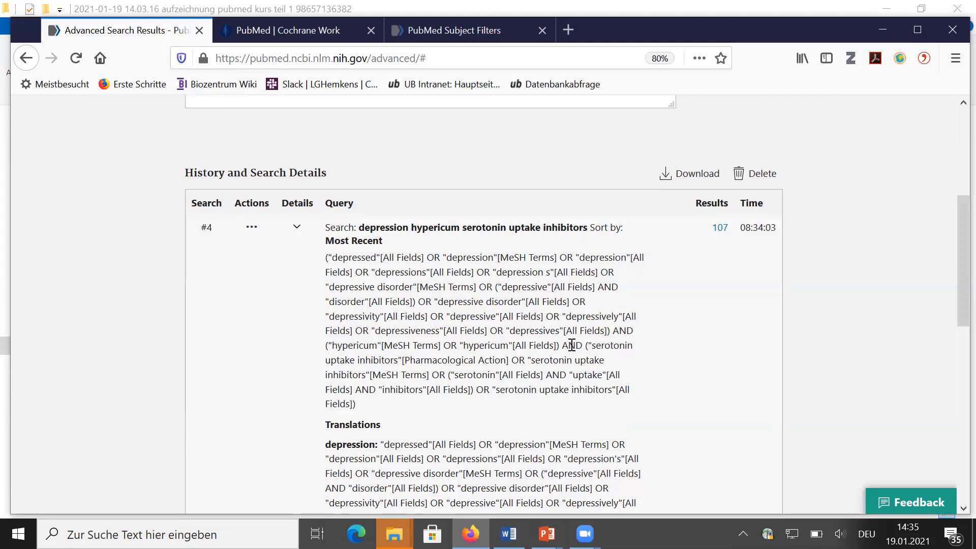
pyautogui.doubleClick(627, 330)
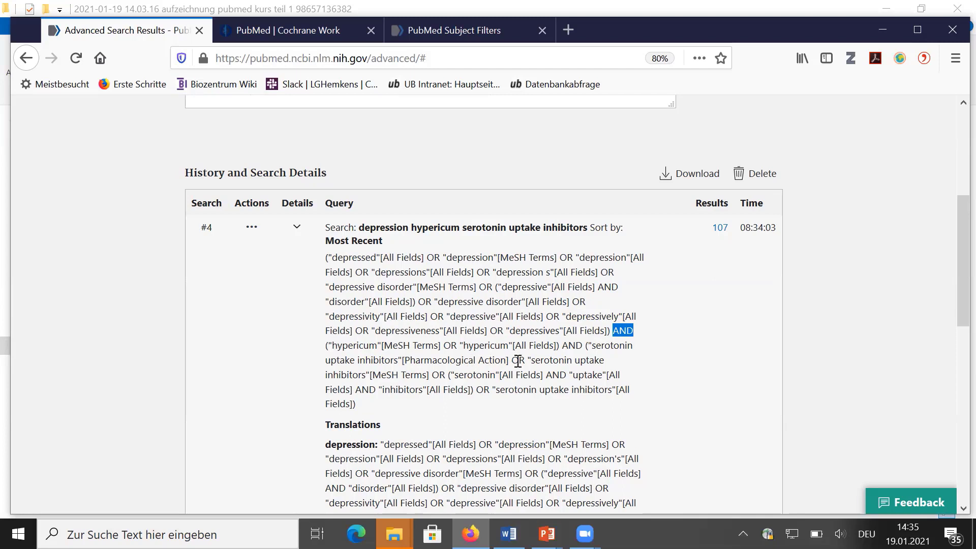
pyautogui.doubleClick(573, 346)
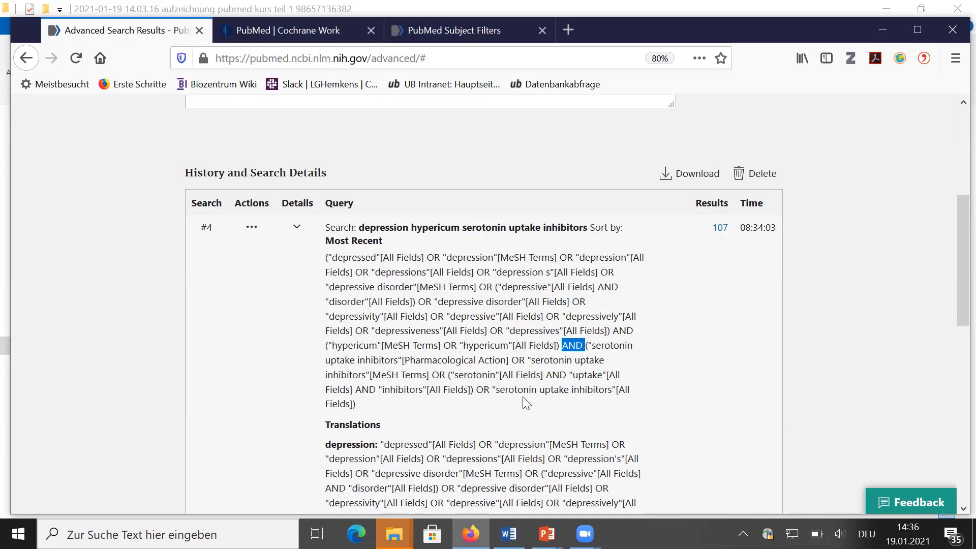
pyautogui.scroll(-3, 447, 413)
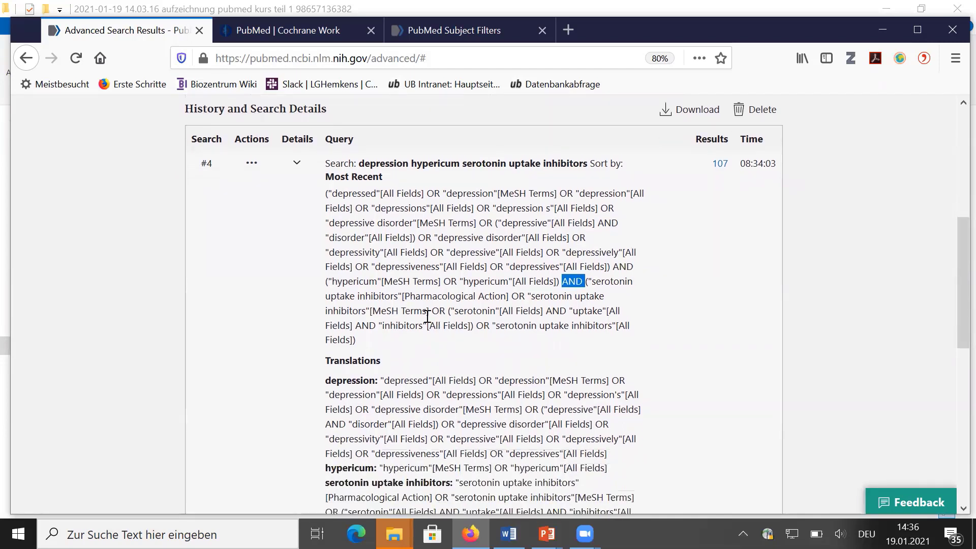
pyautogui.click(553, 296)
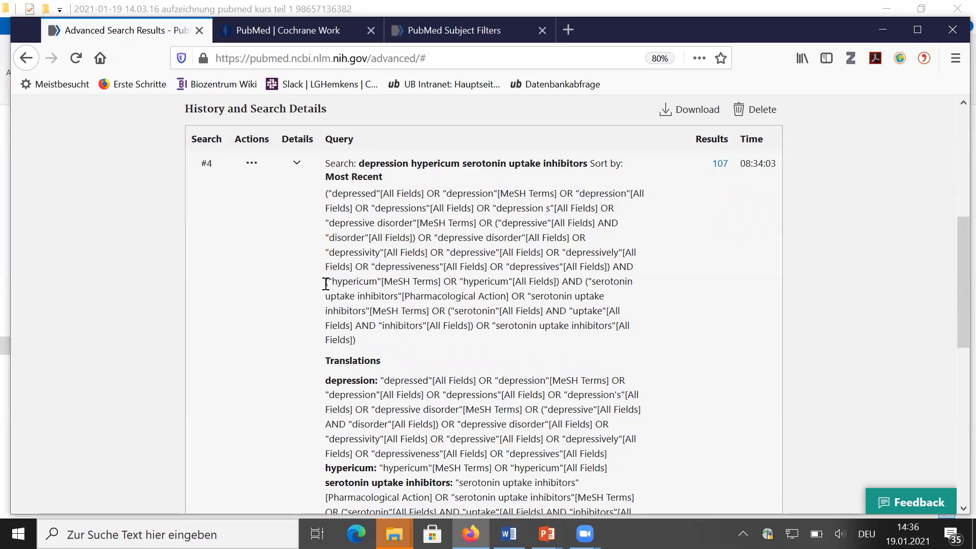
pyautogui.moveTo(325, 283); pyautogui.dragTo(559, 283)
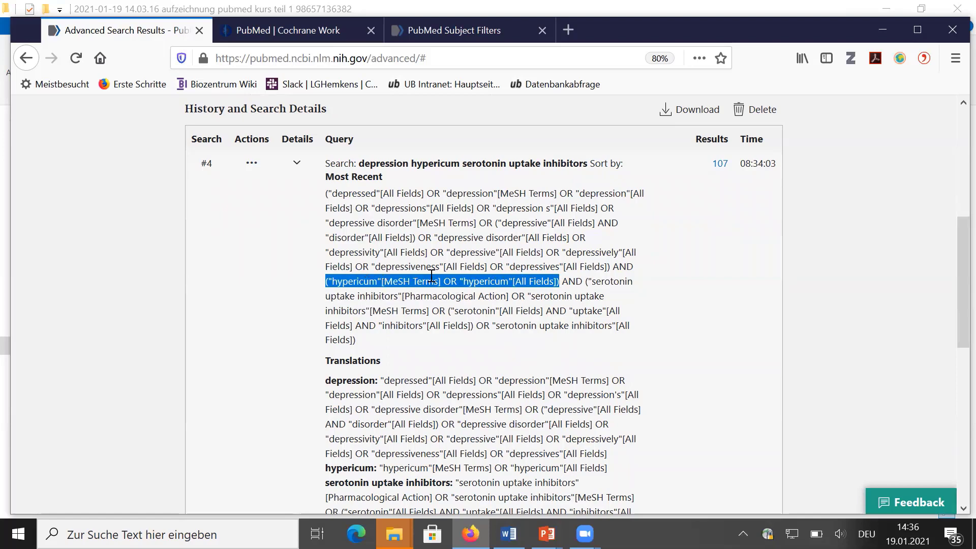
# Collapse the details of the "depression hypericum serotonin uptake inhibitors" search and add that search to the query box
pyautogui.scroll(3, 449, 307)
pyautogui.scroll(5, 463, 343)
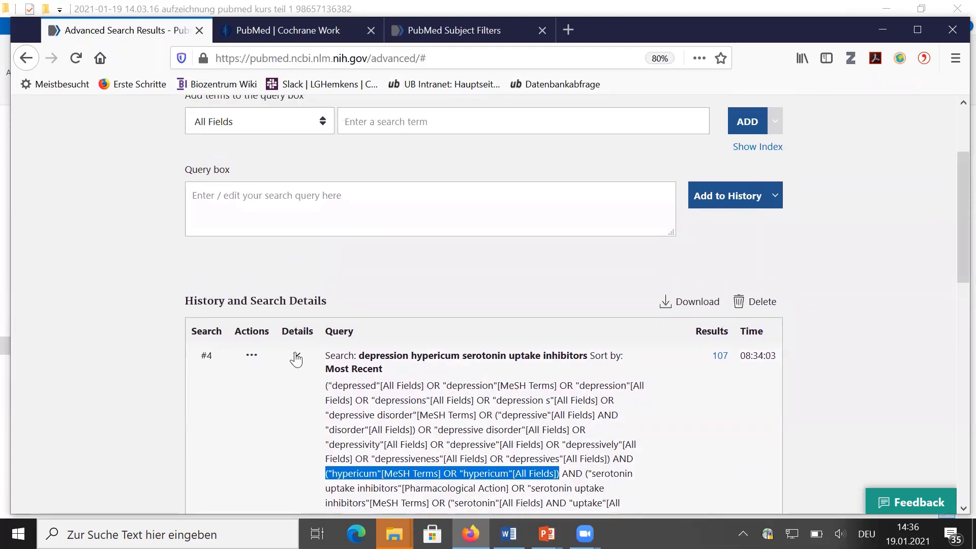
pyautogui.click(300, 357)
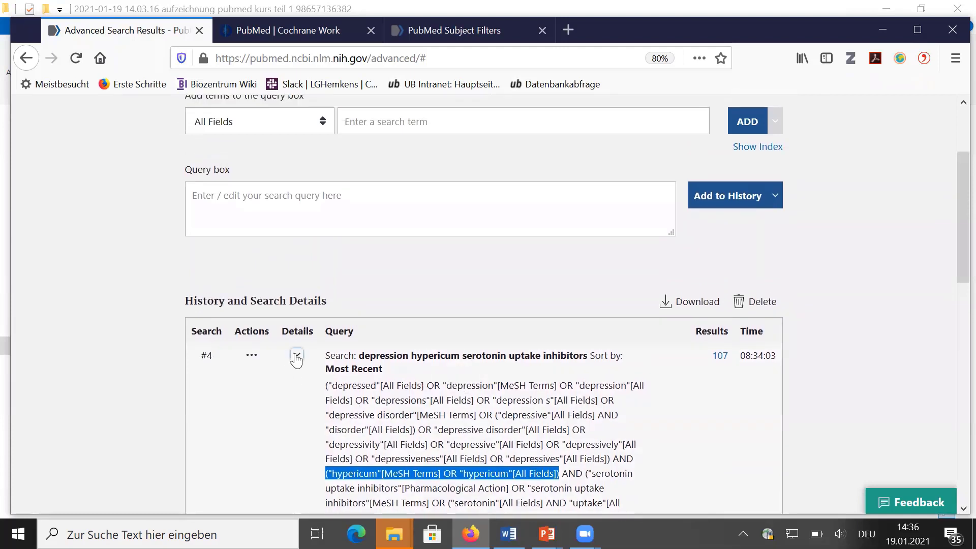
pyautogui.click(251, 355)
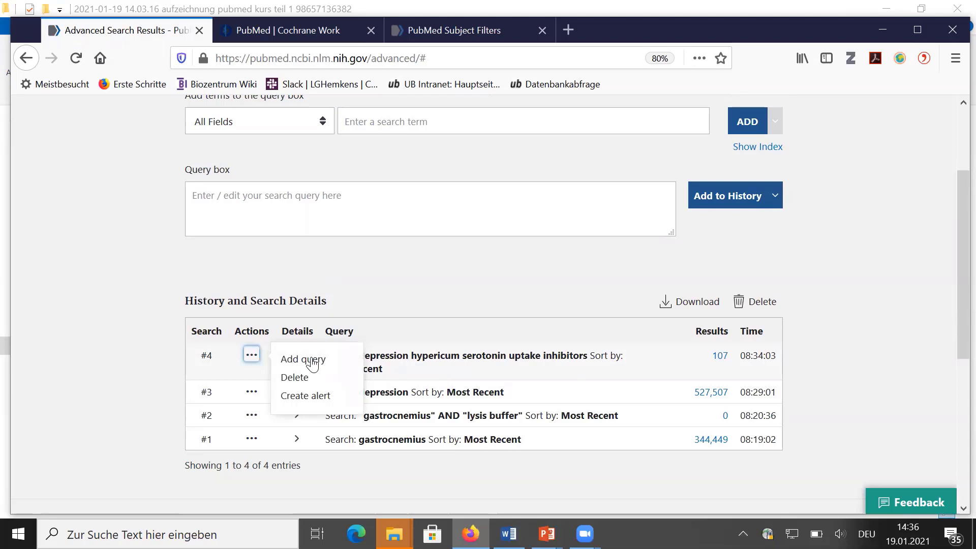
pyautogui.click(309, 362)
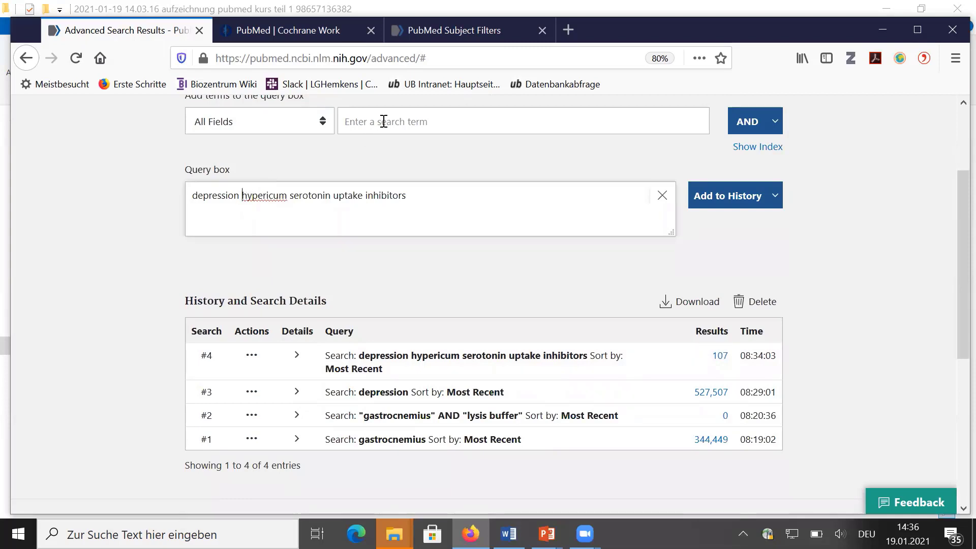
# Expand hypericum in the query to "(hypericum OR St john's wort)" and add the revised query to the search history
pyautogui.write('(hypericum ')
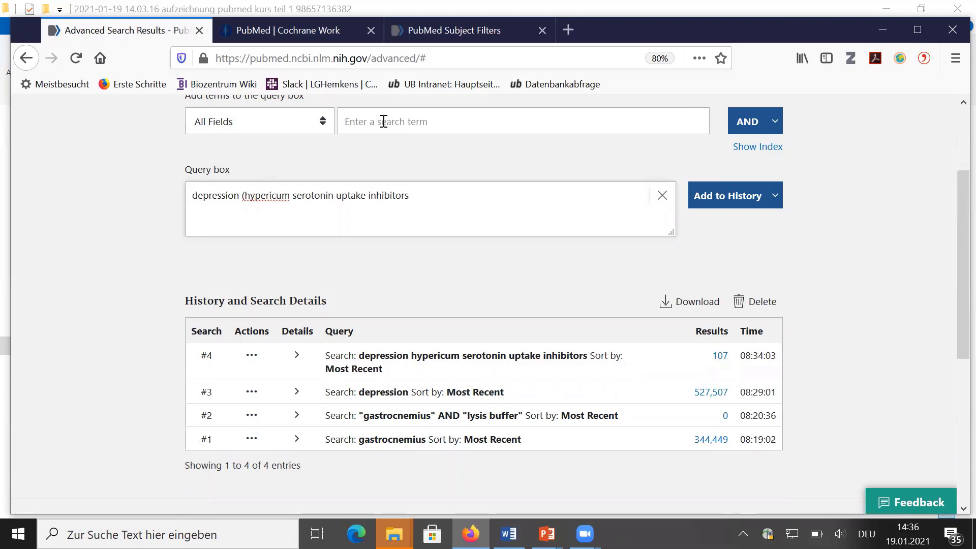
pyautogui.write('OR St')
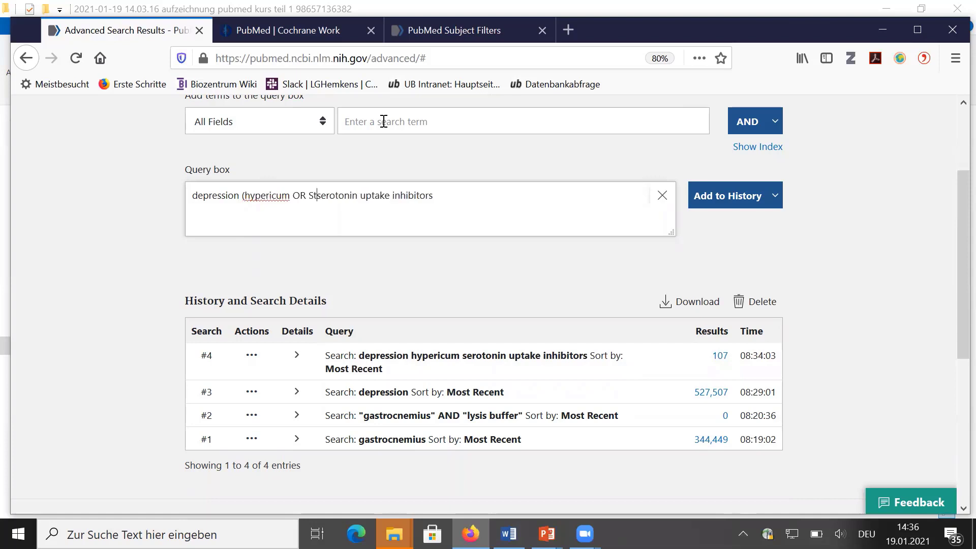
pyautogui.write(' joh')
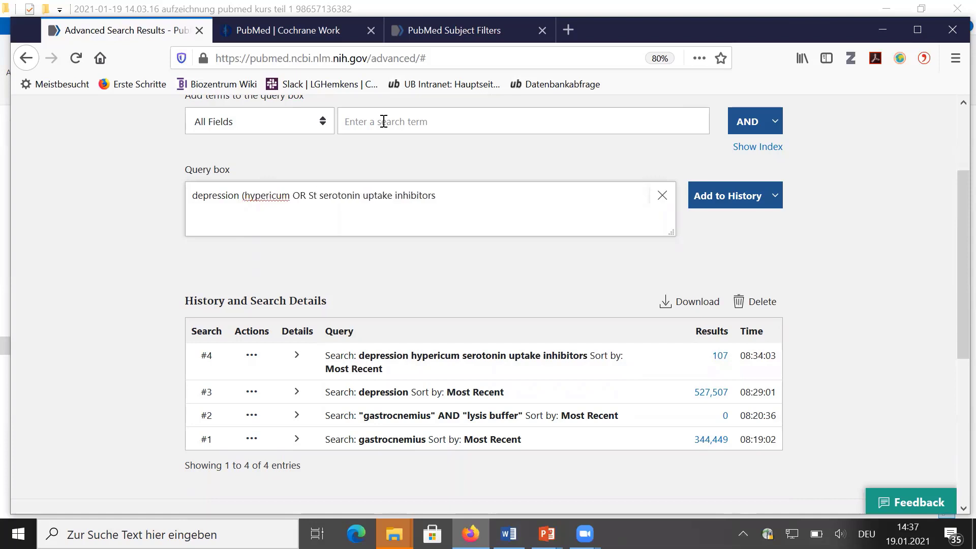
pyautogui.write('n')
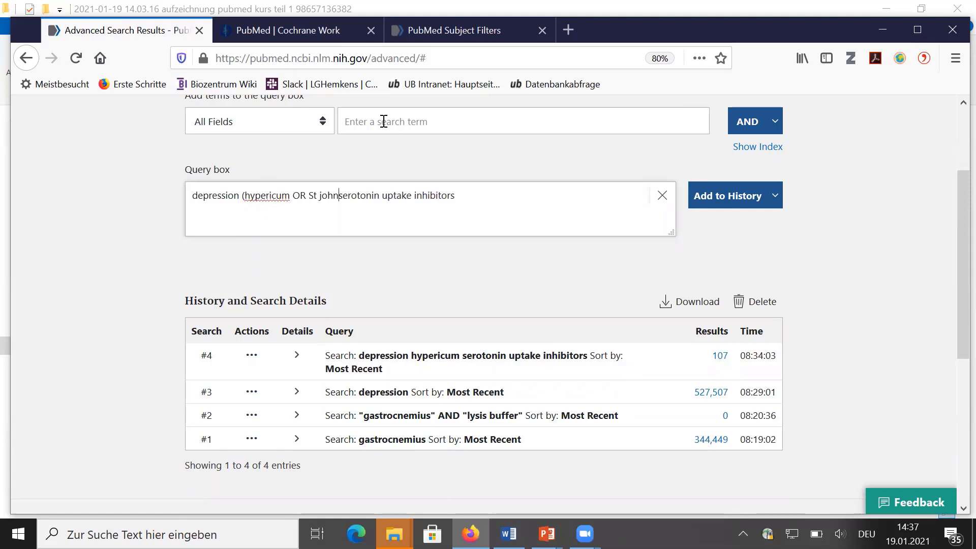
pyautogui.write("'s")
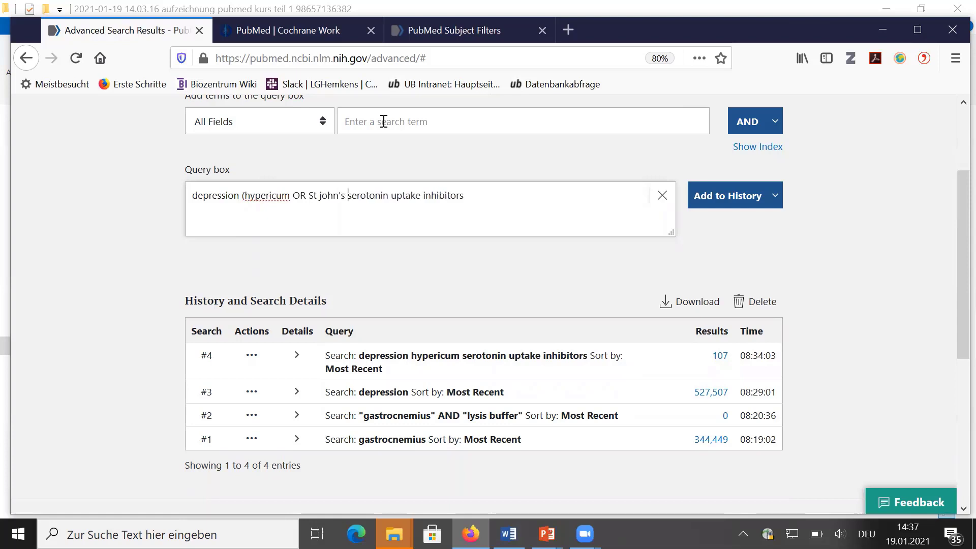
pyautogui.write(' wort')
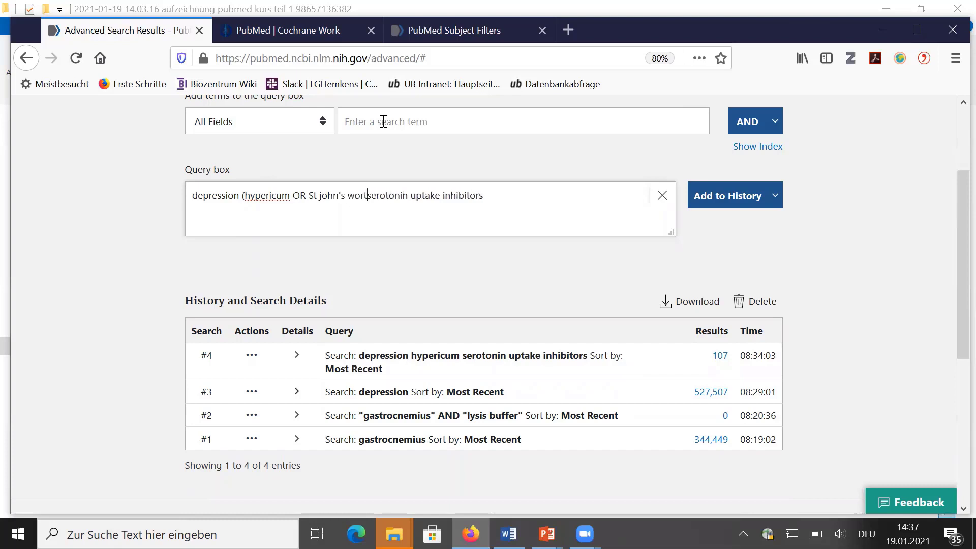
pyautogui.write(')')
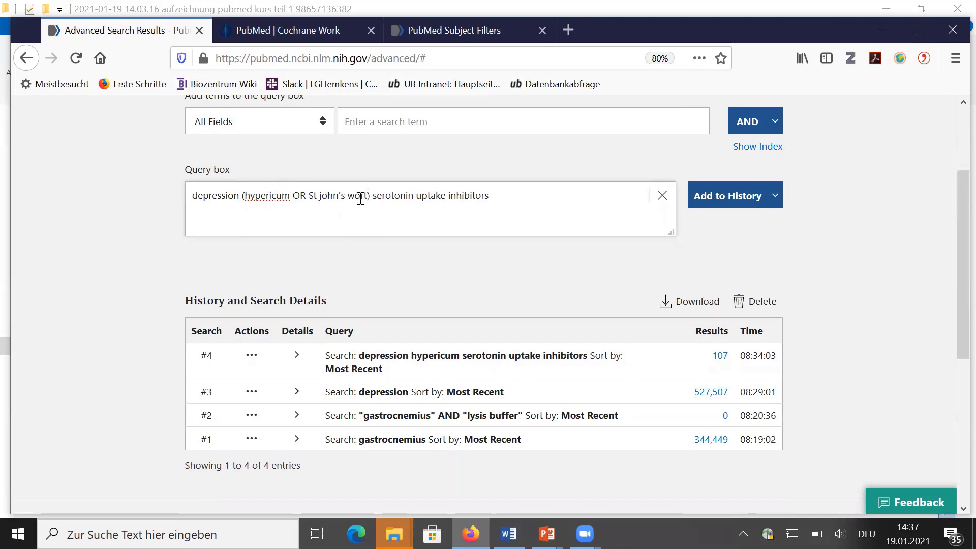
pyautogui.click(718, 200)
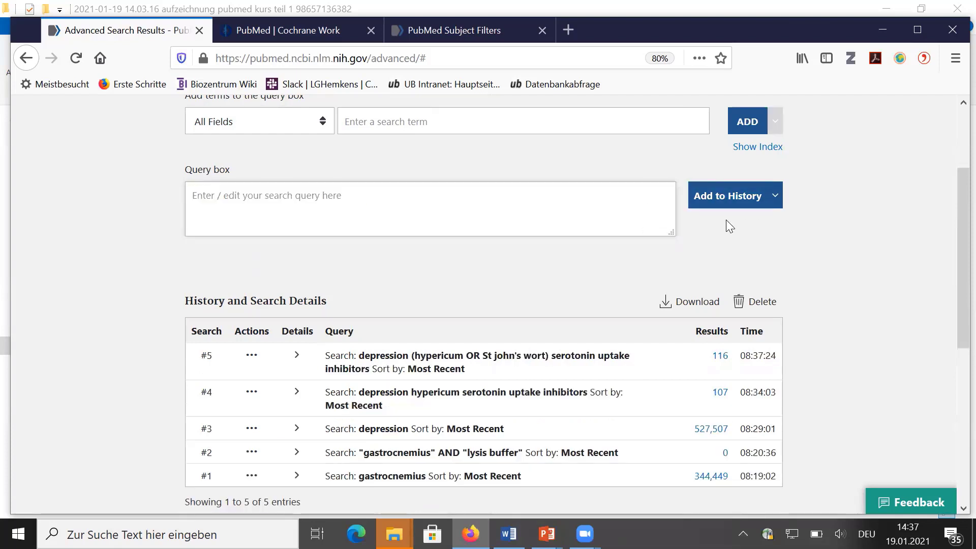
# Expand the details of the "depression (hypericum OR St john's wort) serotonin uptake inhibitors" search and examine how St john's wort is translated
pyautogui.click(588, 195)
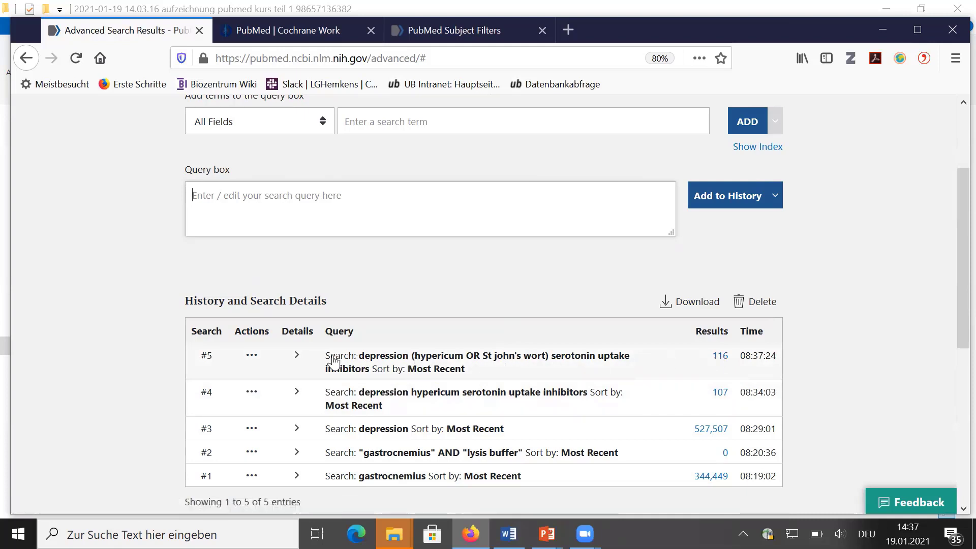
pyautogui.click(297, 356)
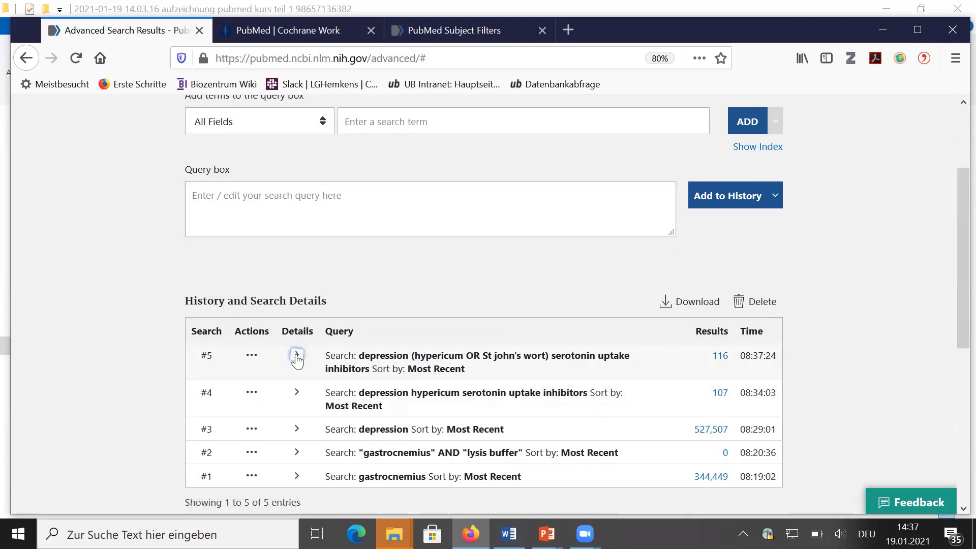
pyautogui.scroll(-5, 300, 354)
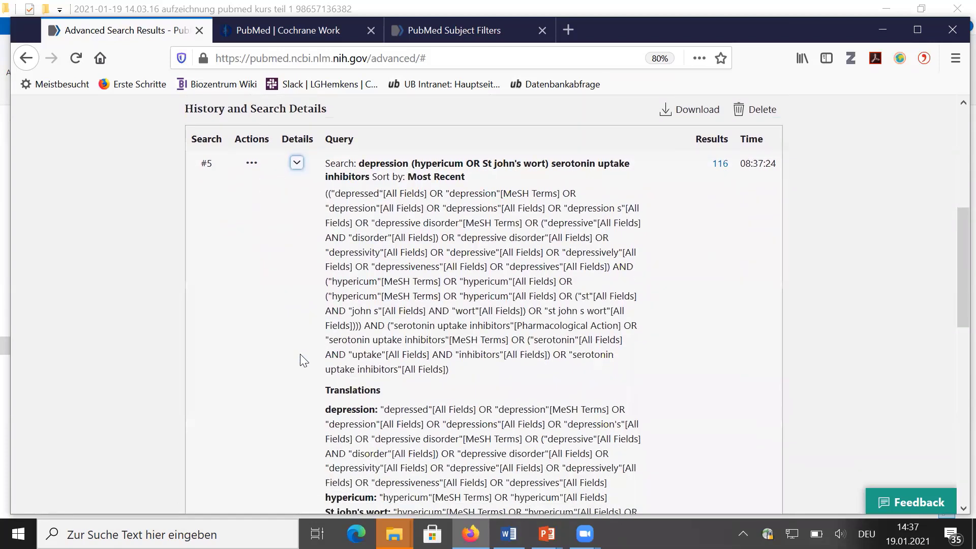
pyautogui.scroll(-2, 303, 358)
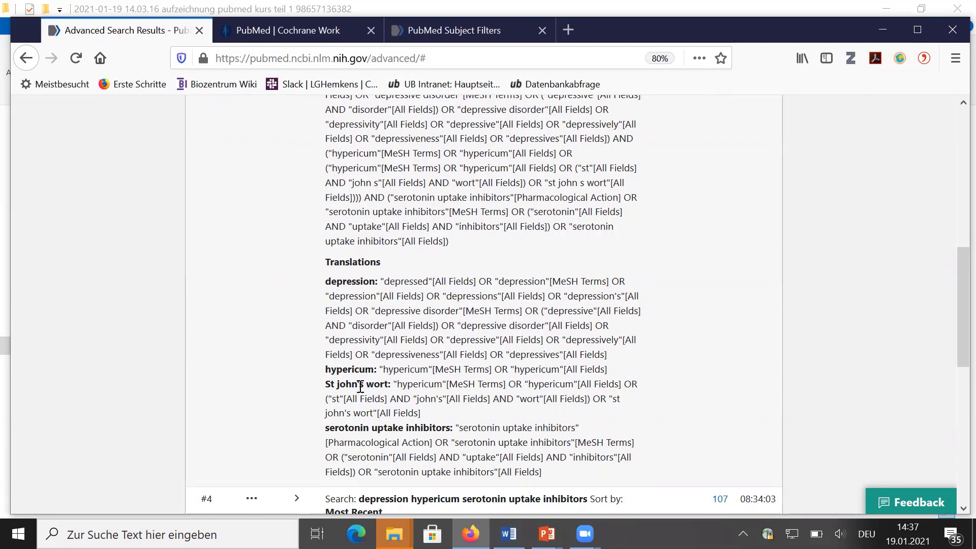
pyautogui.moveTo(330, 384); pyautogui.dragTo(507, 384)
pyautogui.click(415, 386)
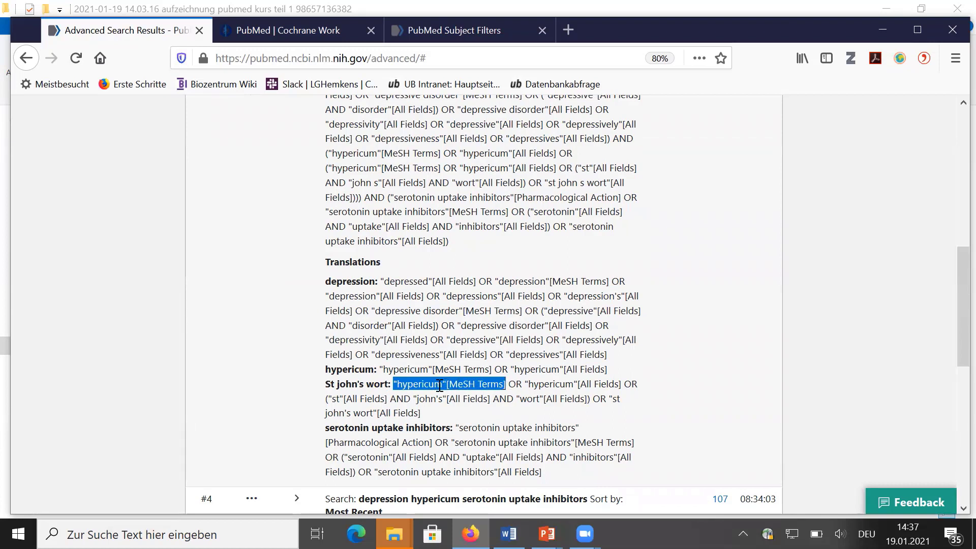
pyautogui.doubleClick(547, 384)
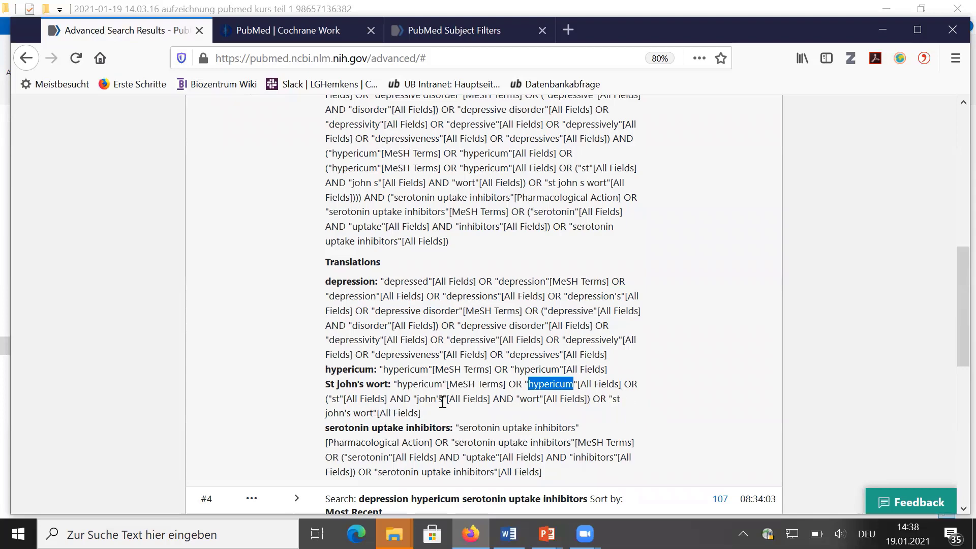
pyautogui.click(539, 386)
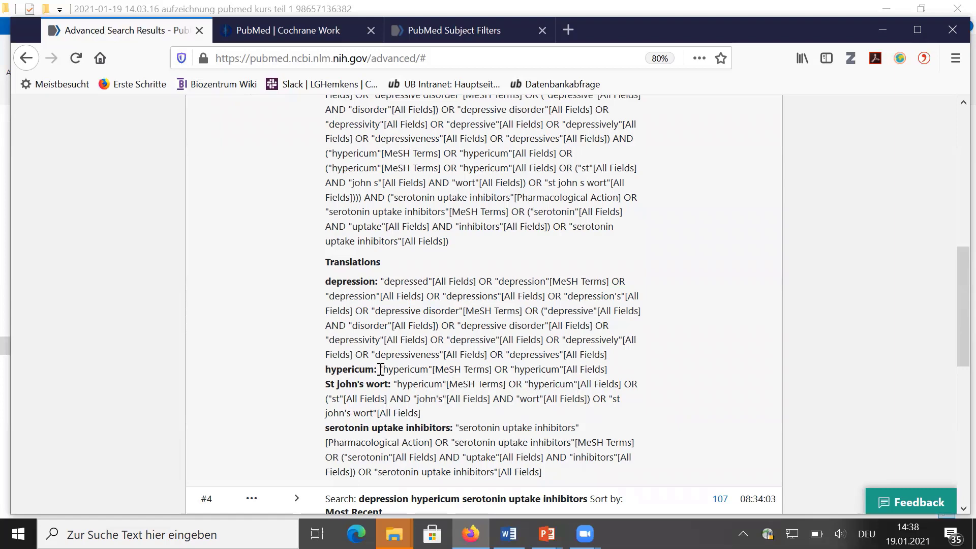
# Compare the hypericum and St john's wort translations and examine their hypericum entries in the full translated query
pyautogui.moveTo(380, 369); pyautogui.dragTo(607, 370)
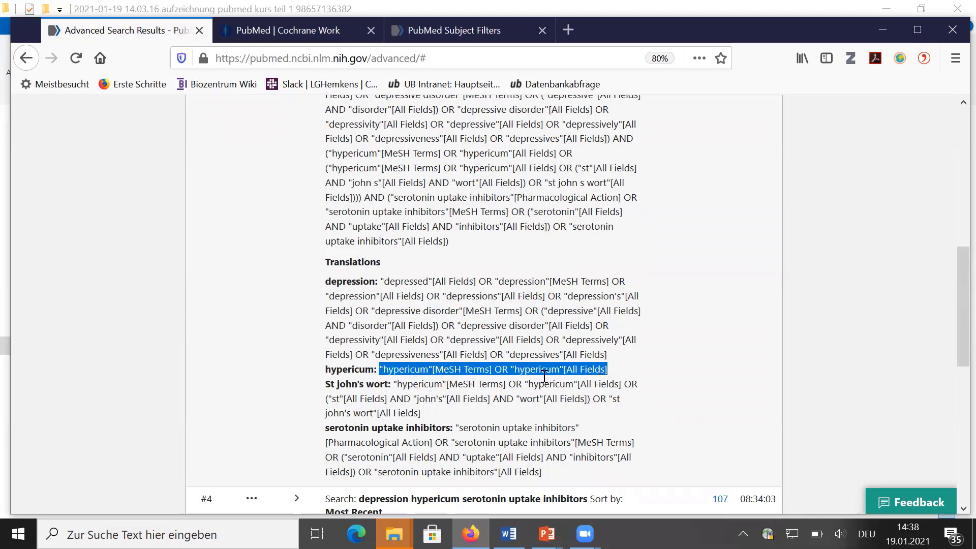
pyautogui.moveTo(394, 384); pyautogui.dragTo(609, 387)
pyautogui.scroll(3, 585, 373)
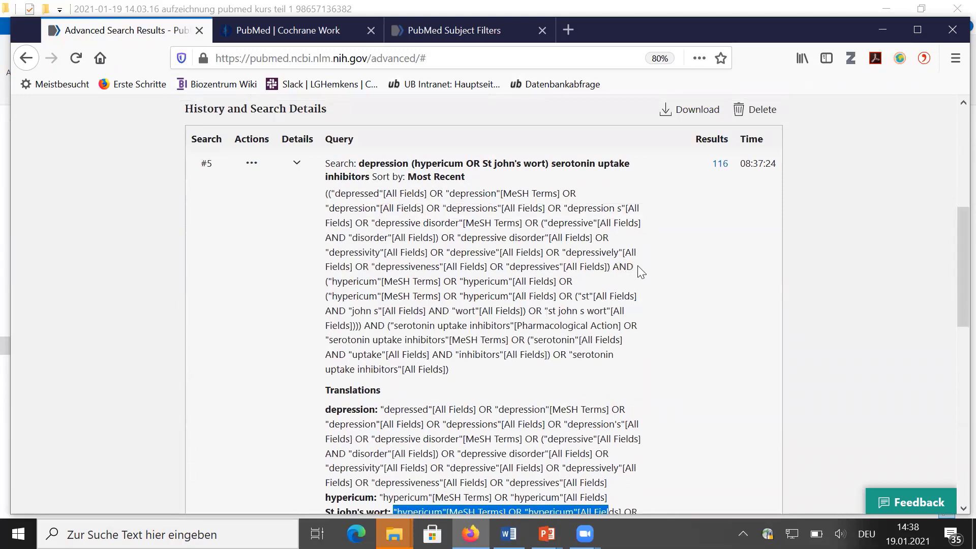
pyautogui.moveTo(331, 283); pyautogui.dragTo(573, 299)
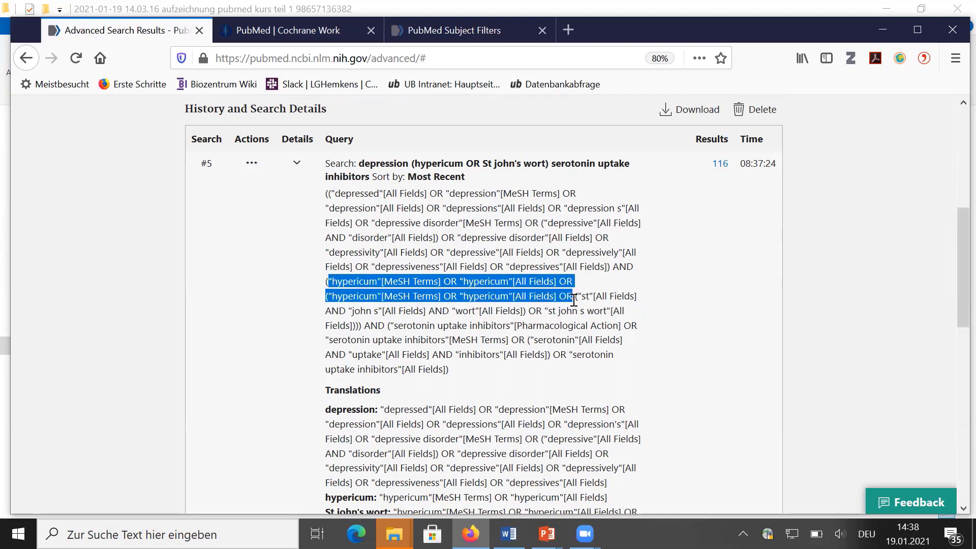
# Collapse the details of the "depression (hypericum OR St john's wort) serotonin uptake inhibitors" search and add that search to the query box
pyautogui.click(573, 299)
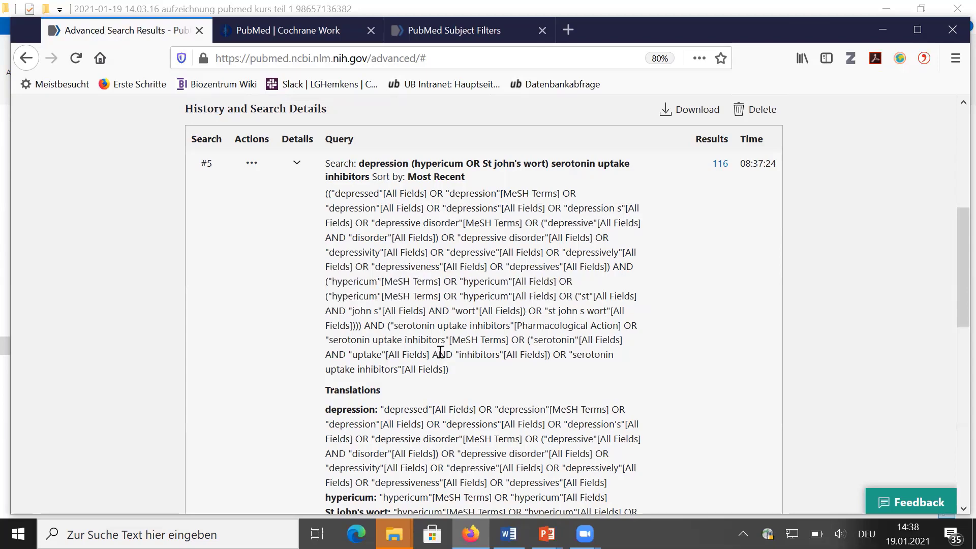
pyautogui.scroll(4, 440, 350)
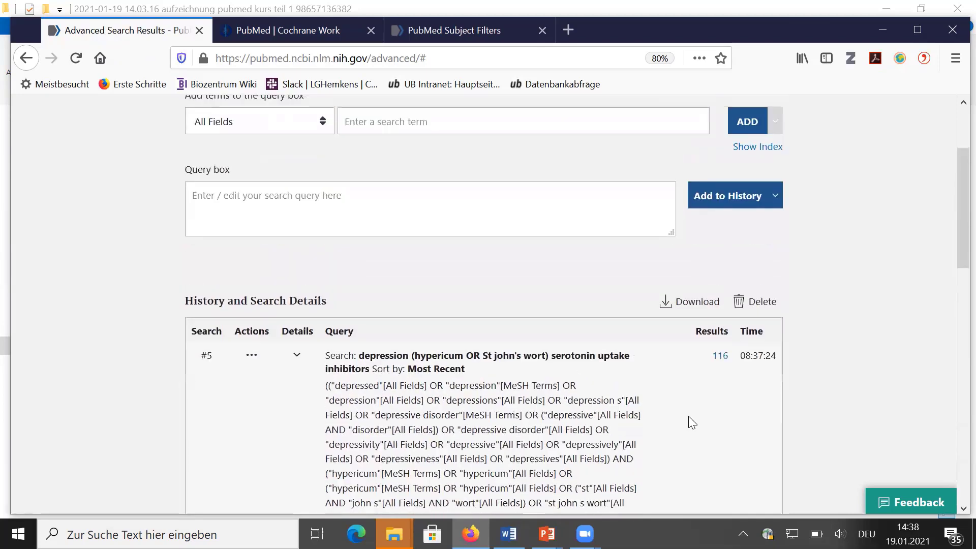
pyautogui.click(297, 354)
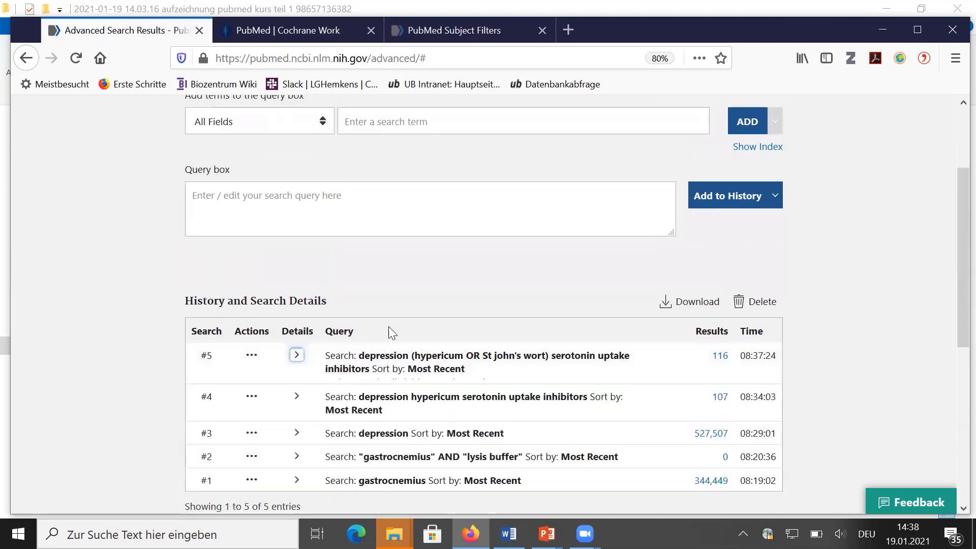
pyautogui.click(252, 360)
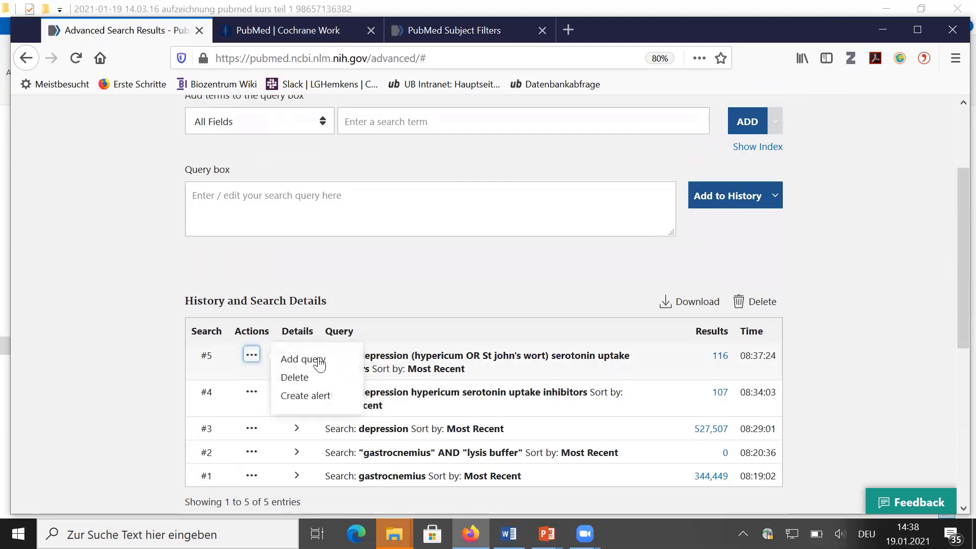
pyautogui.click(315, 361)
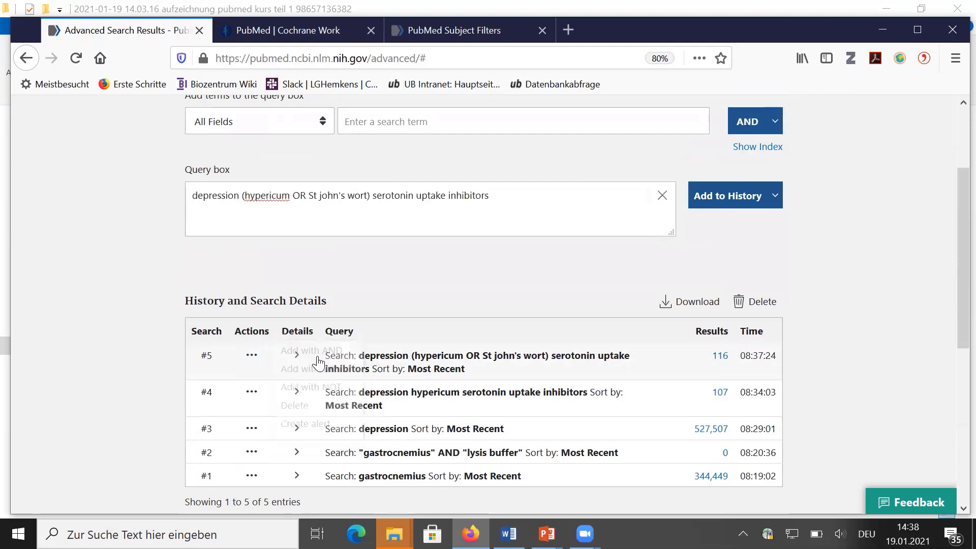
# Enclose St john's wort in quotation marks in the query and add the revised query to the search history
pyautogui.click(309, 196)
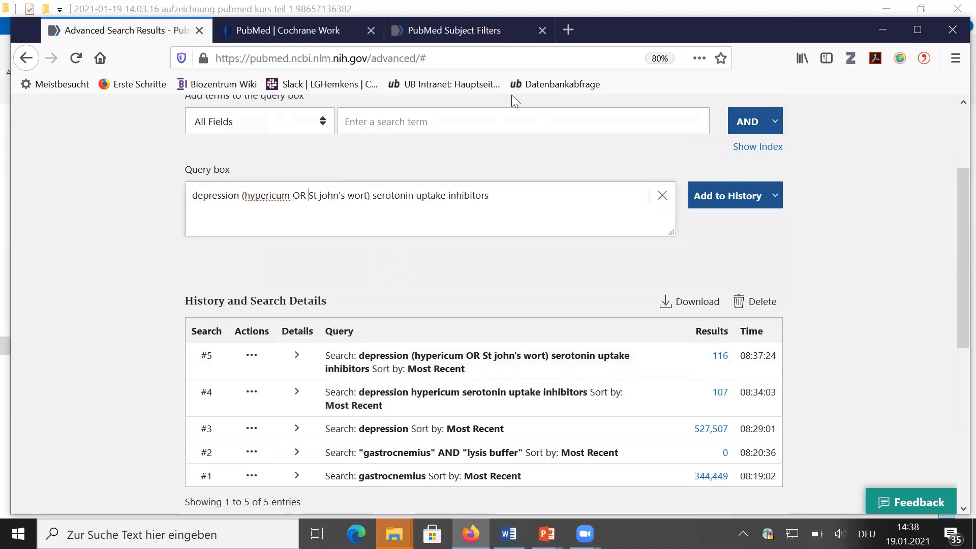
pyautogui.write('"')
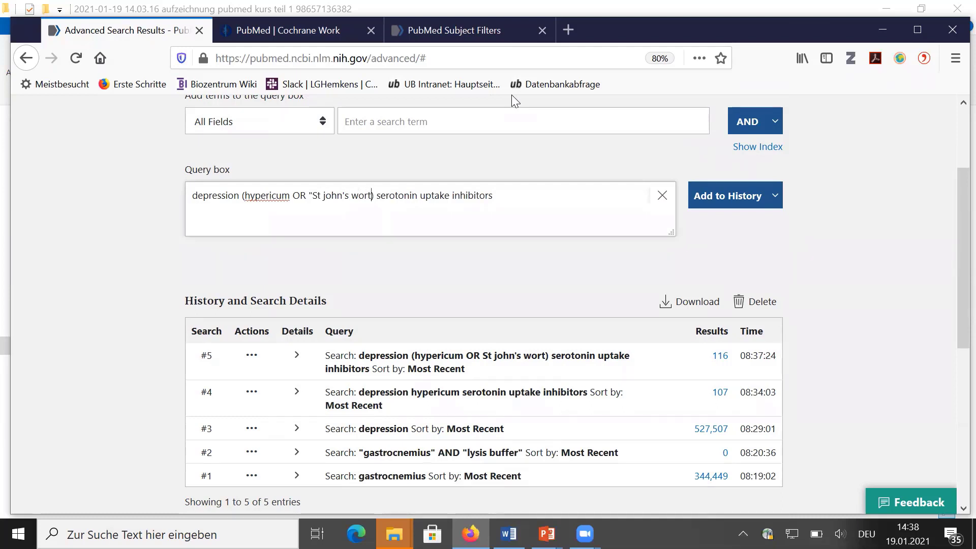
pyautogui.write('"')
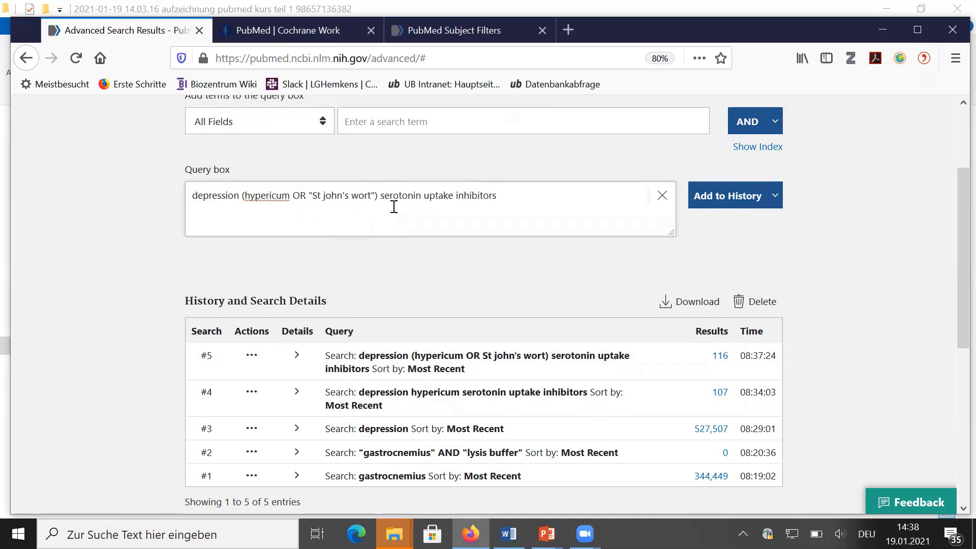
pyautogui.click(728, 196)
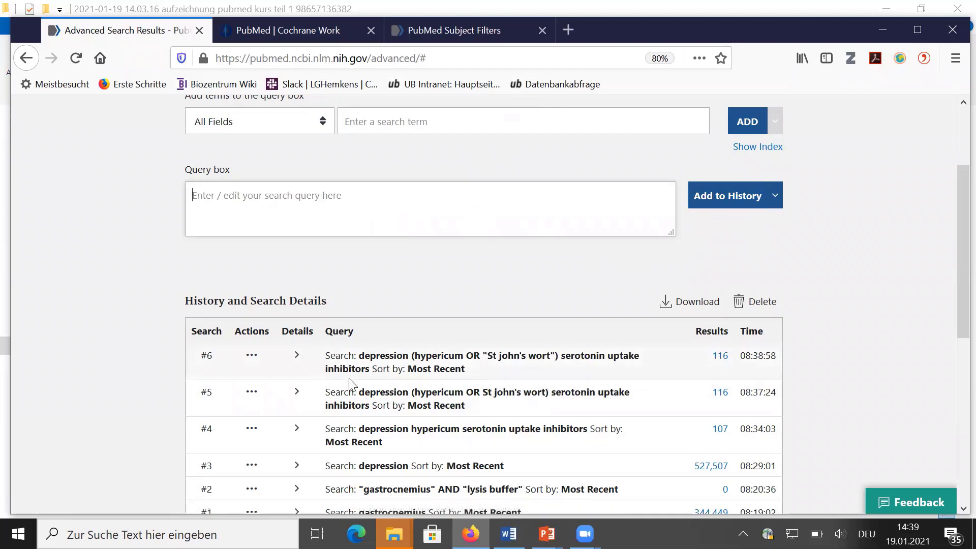
# Expand the details of the search with the quoted "St john's wort" and examine how the phrase is translated
pyautogui.click(297, 360)
pyautogui.scroll(-5, 315, 351)
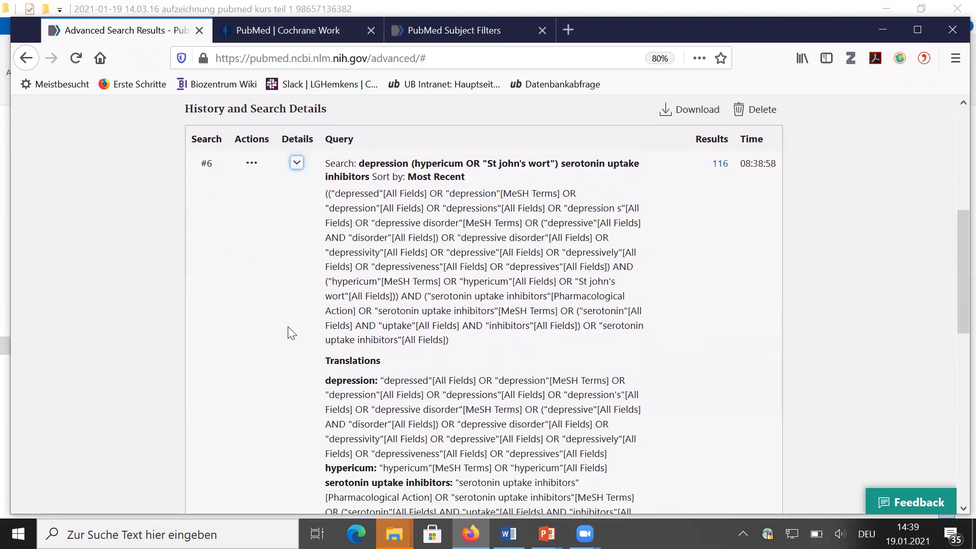
pyautogui.scroll(2, 290, 333)
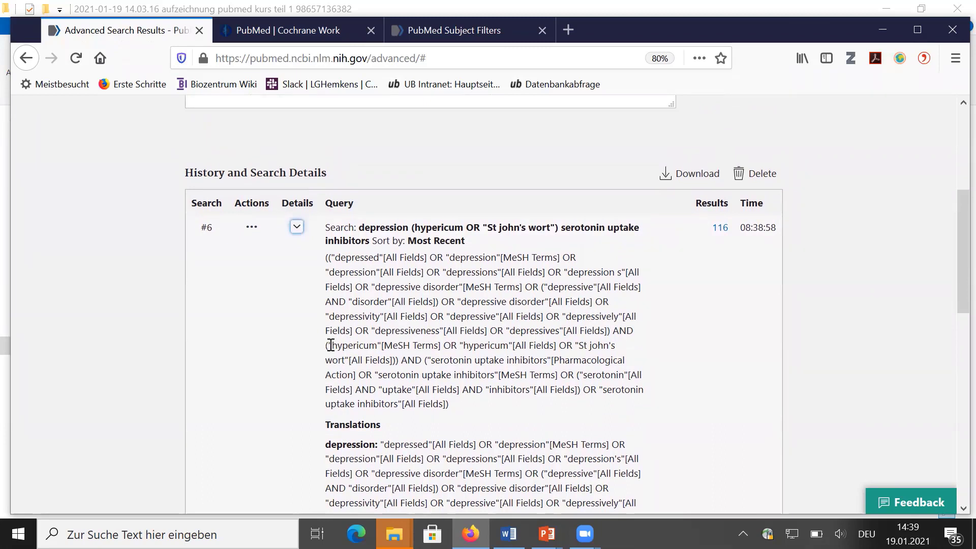
pyautogui.moveTo(328, 345); pyautogui.dragTo(399, 361)
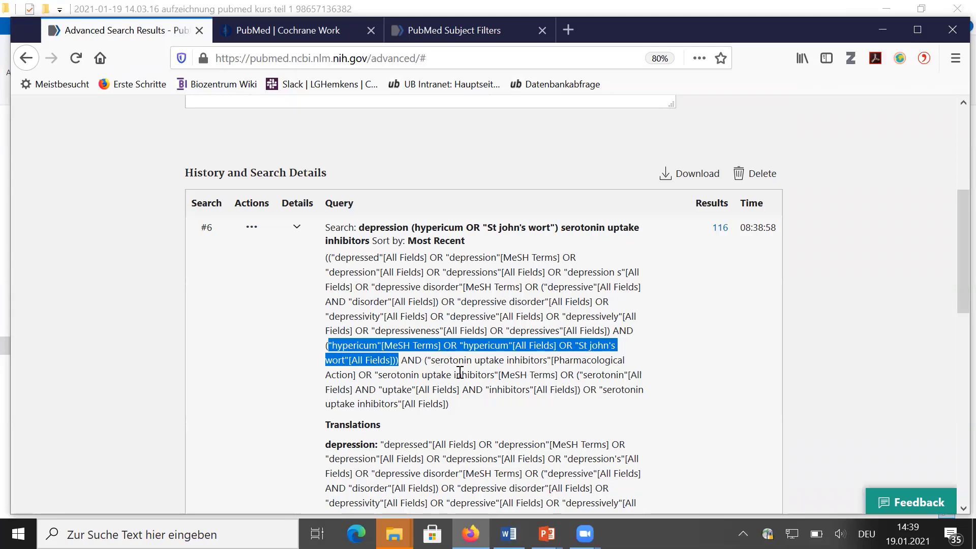
pyautogui.click(501, 363)
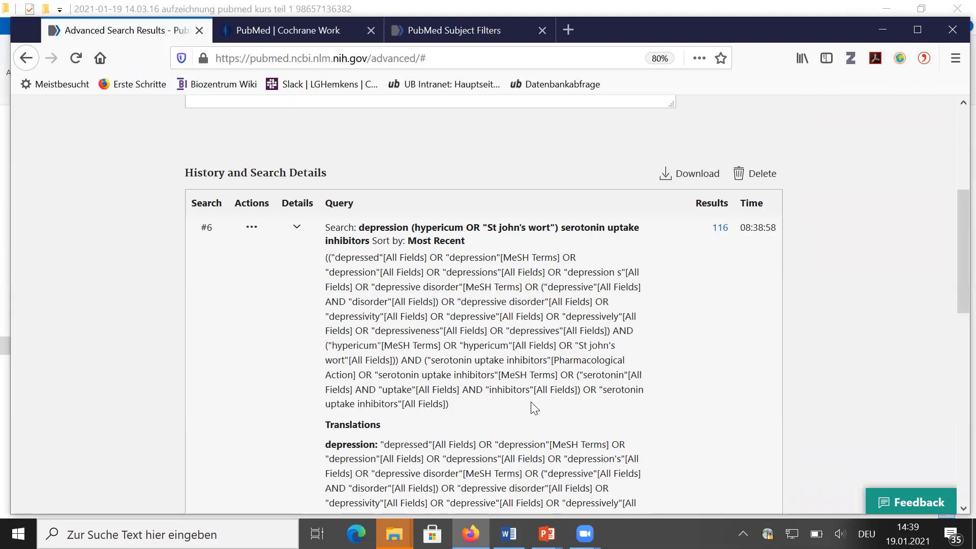
pyautogui.scroll(2, 382, 375)
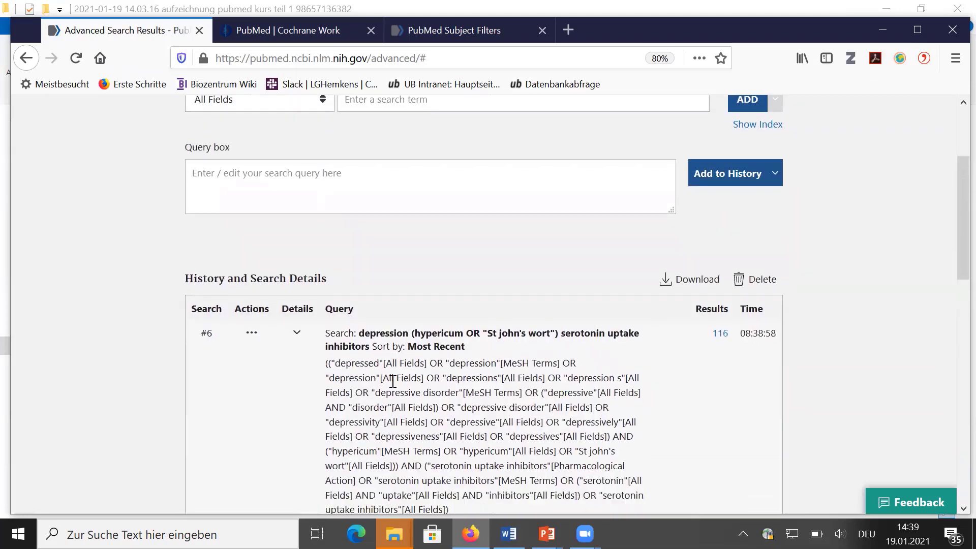
pyautogui.scroll(-2, 388, 384)
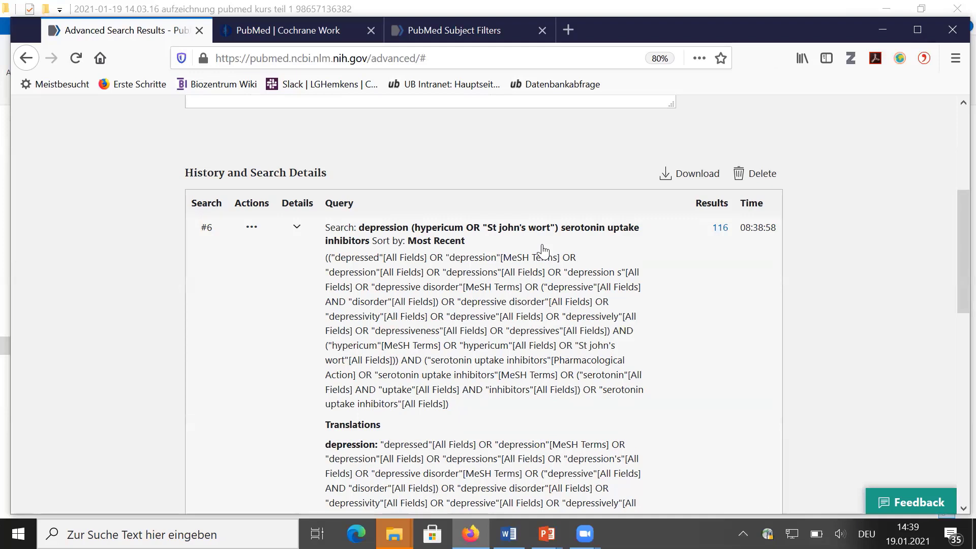
# Switch to the PowerPoint slide show and advance to the slide on turning off automatic term mapping
pyautogui.hotkey('alt', 'Tab')
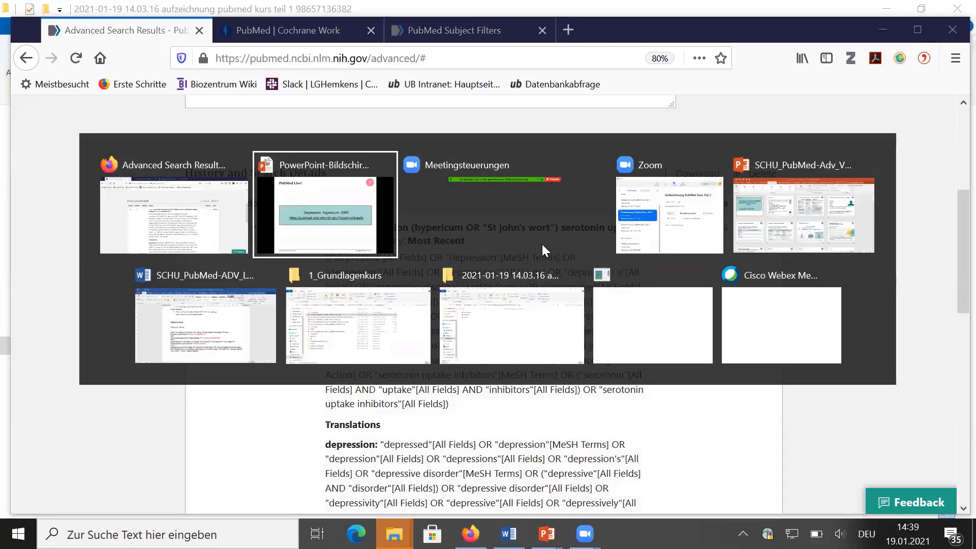
pyautogui.press('Right')
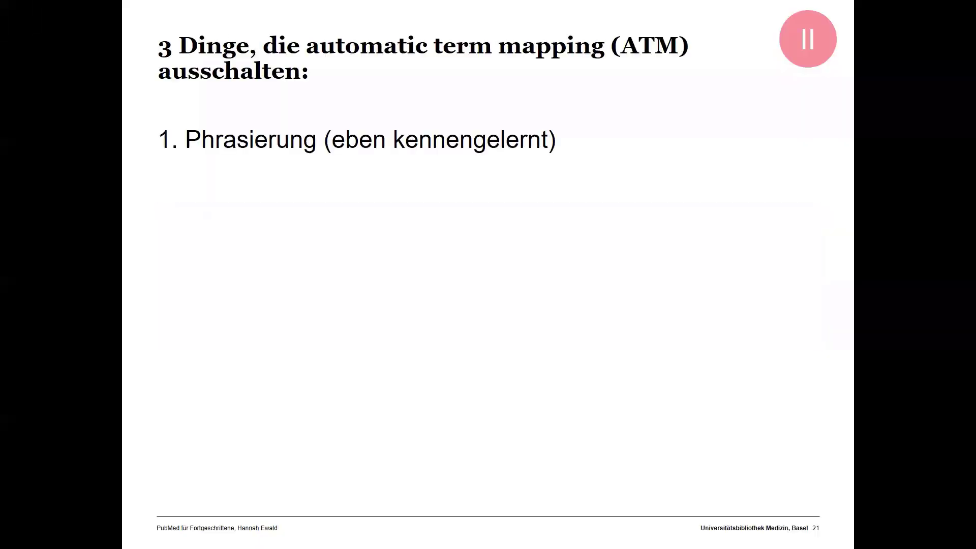
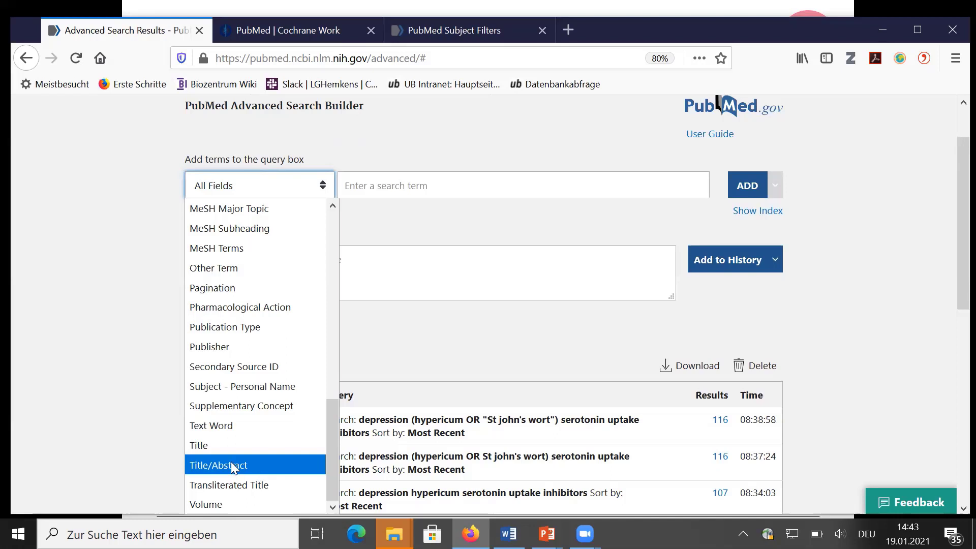
# Add depression restricted to the Title/Abstract field to the search history and expand that search's details
pyautogui.click(247, 464)
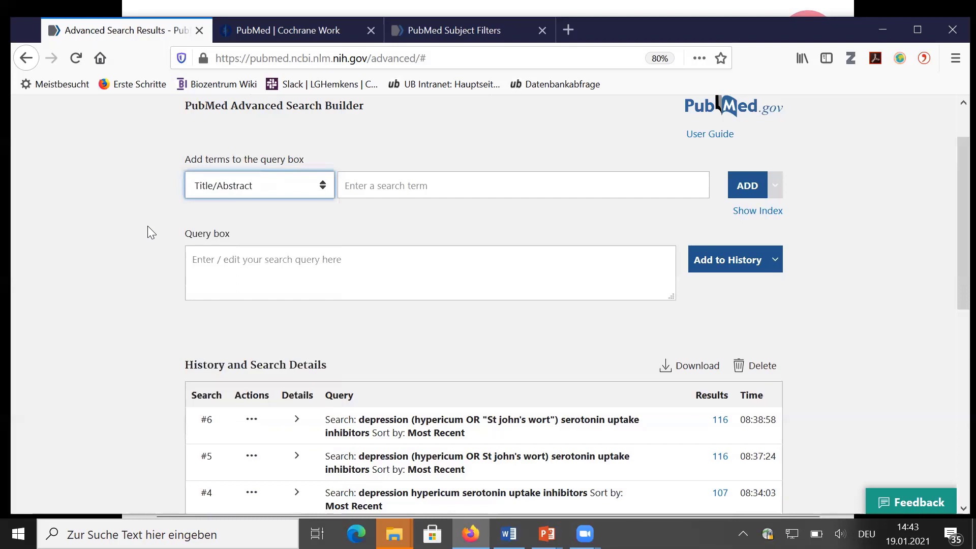
pyautogui.click(405, 184)
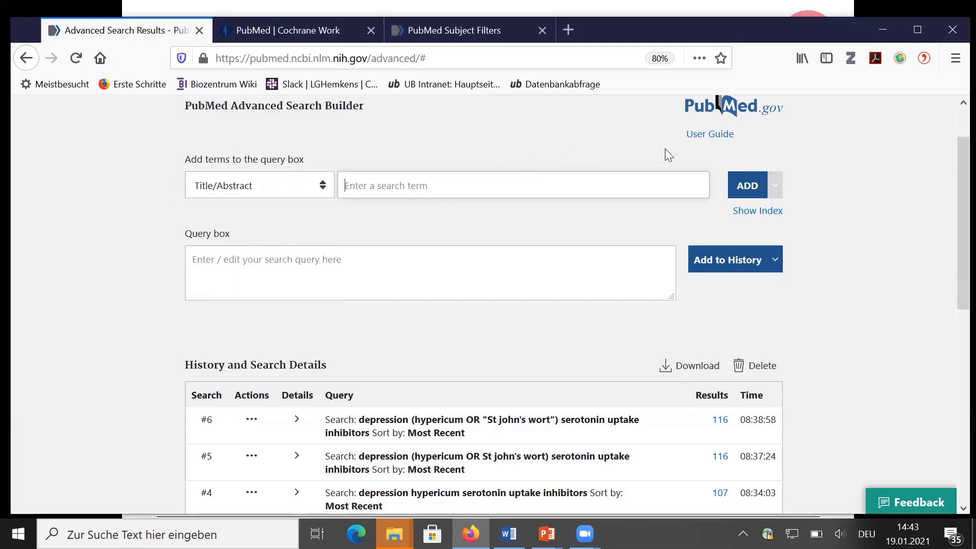
pyautogui.write('depre')
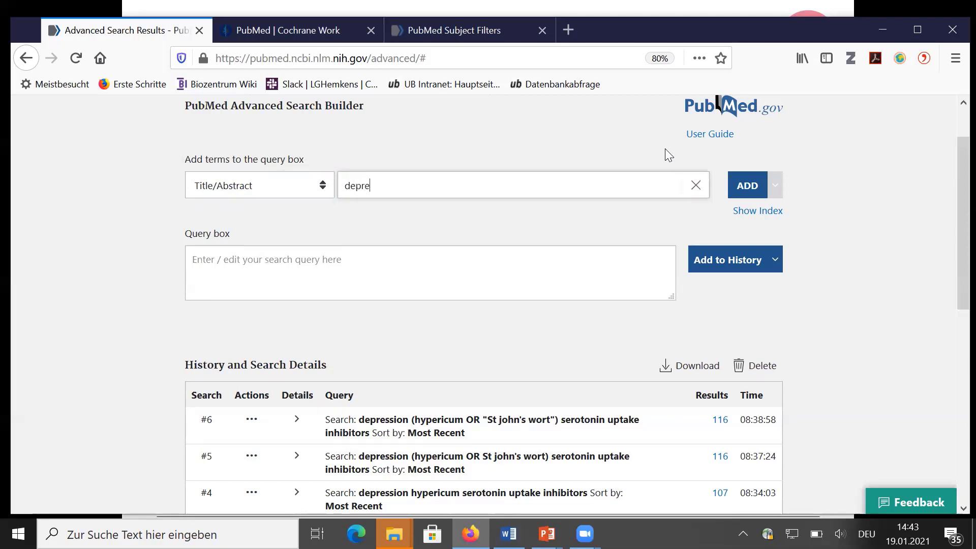
pyautogui.write('ssion')
pyautogui.click(747, 187)
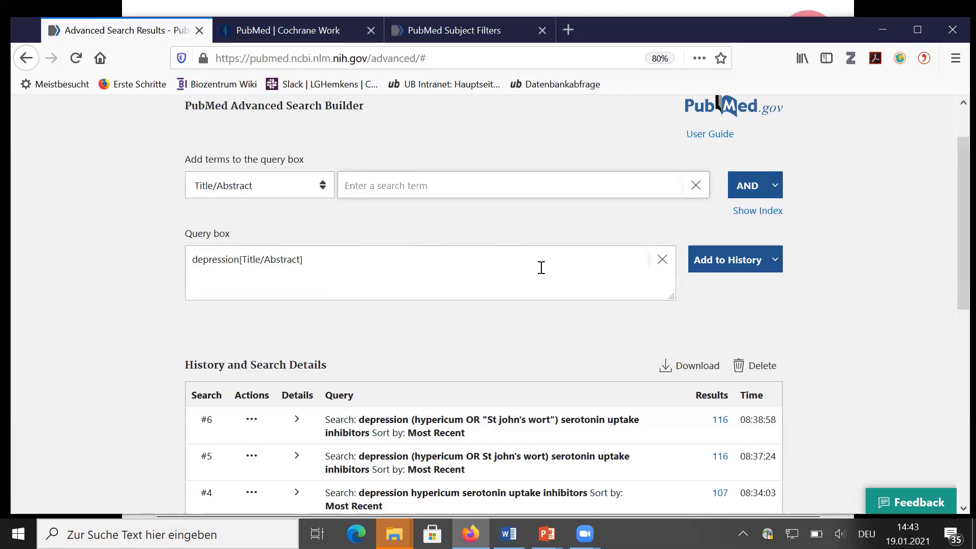
pyautogui.click(727, 263)
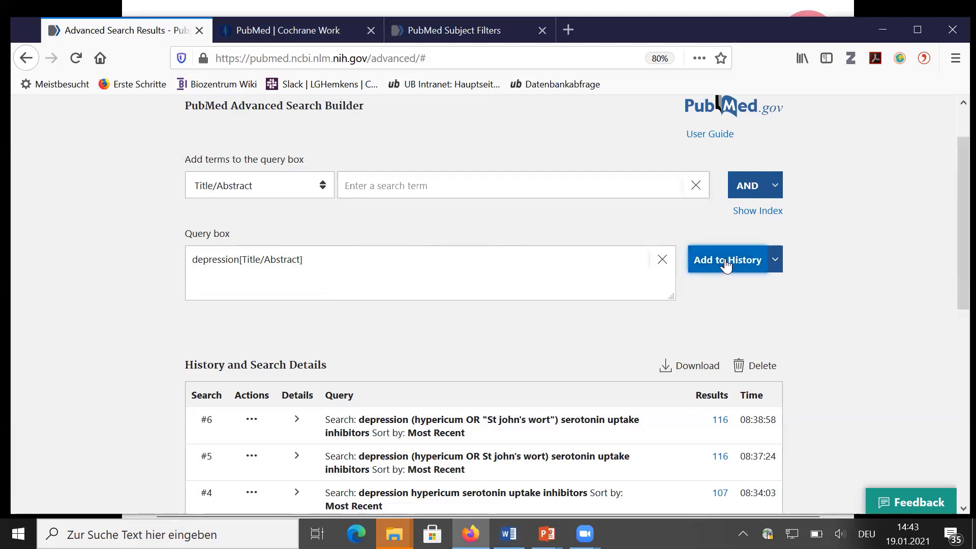
pyautogui.scroll(-3, 584, 368)
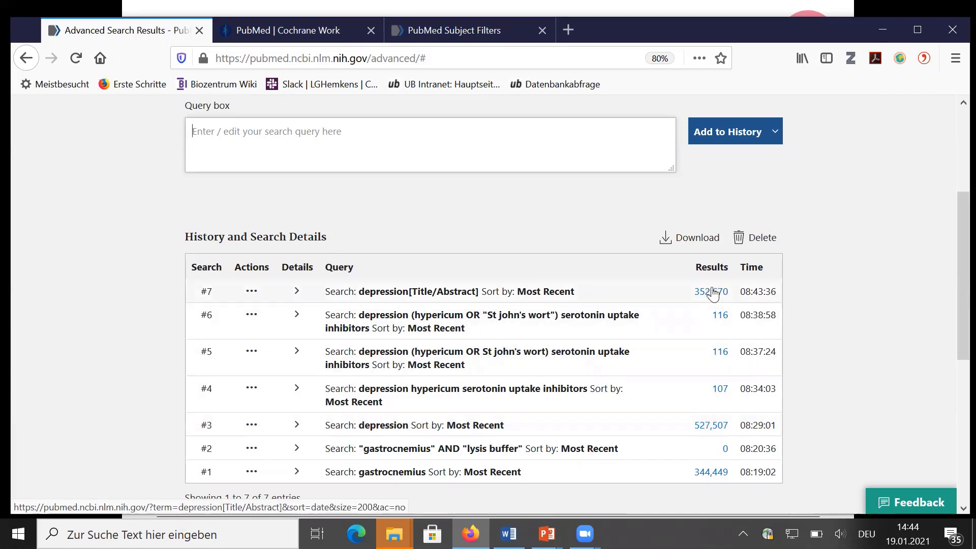
pyautogui.click(297, 292)
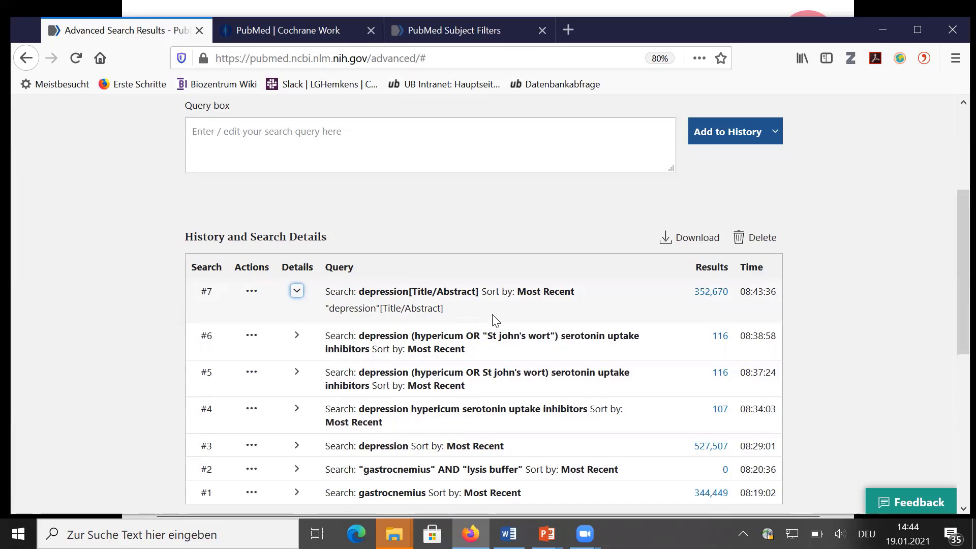
# Enter the query depression[tiab] and add it to the search history
pyautogui.scroll(2, 251, 244)
pyautogui.click(251, 195)
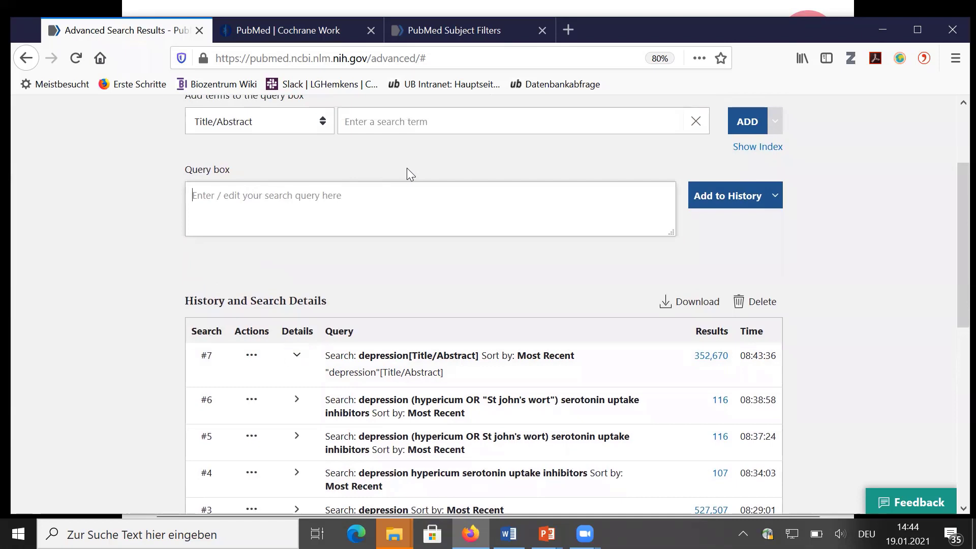
pyautogui.write('depression')
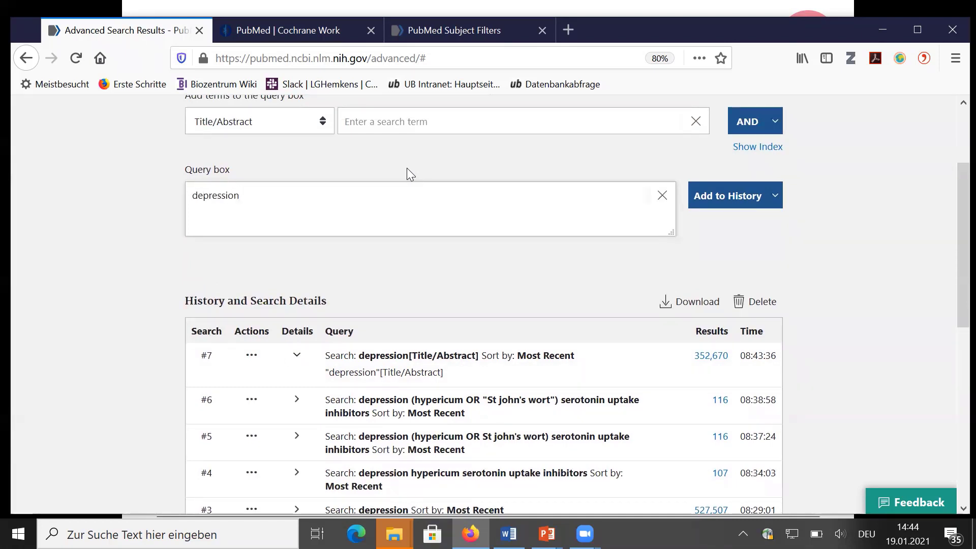
pyautogui.write('[tiab]')
pyautogui.click(717, 199)
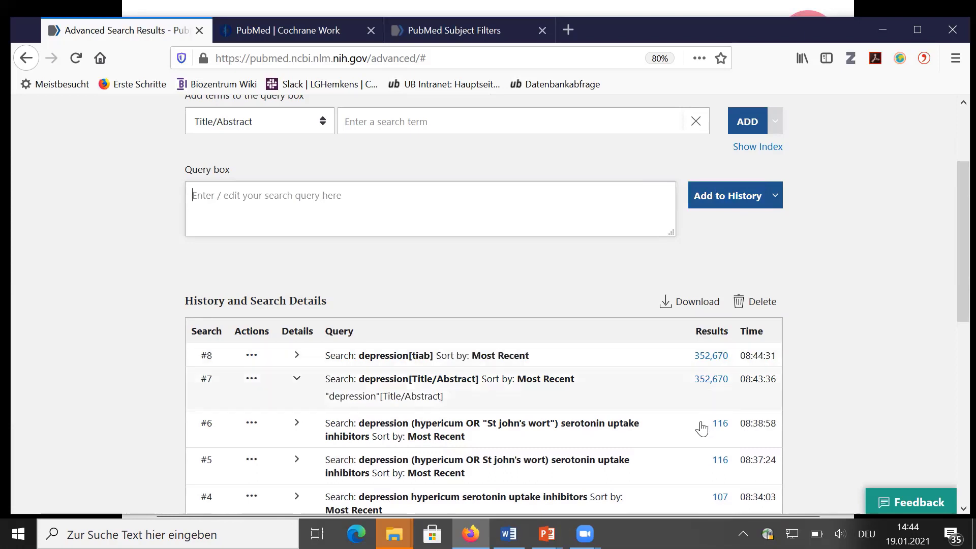
# Compare the translation details of the depression[tiab] and depression[Title/Abstract] searches and collapse both
pyautogui.click(298, 356)
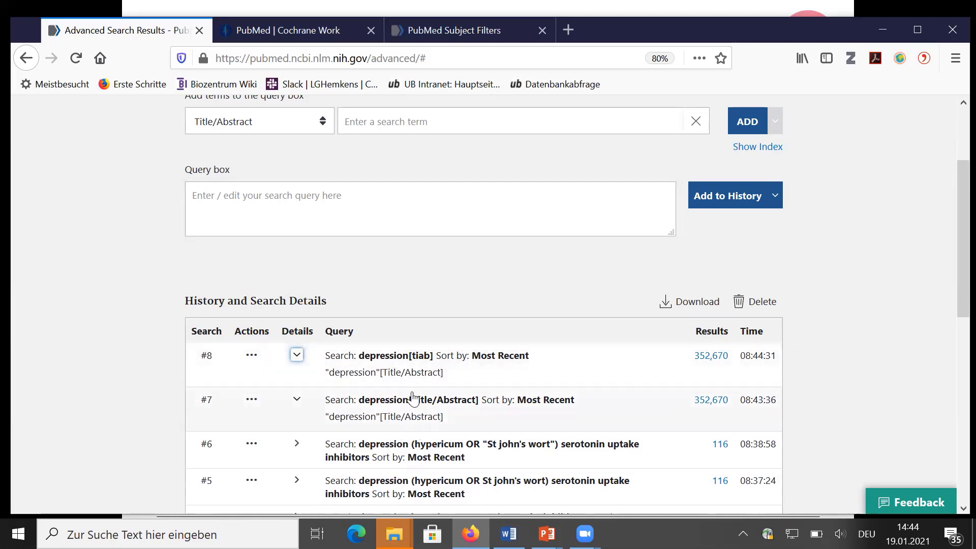
pyautogui.click(297, 355)
pyautogui.click(297, 379)
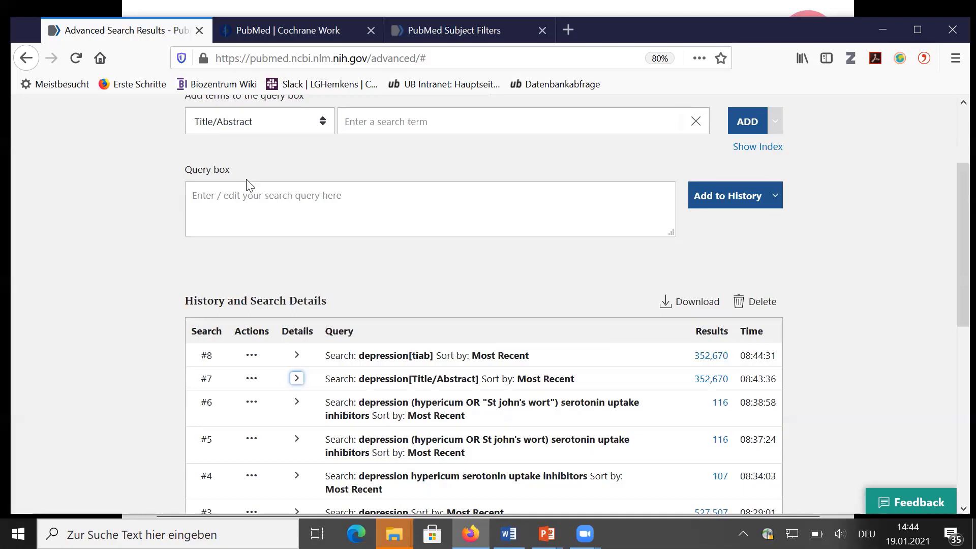
# Add the truncated query depression* to the search history and expand its details
pyautogui.click(321, 197)
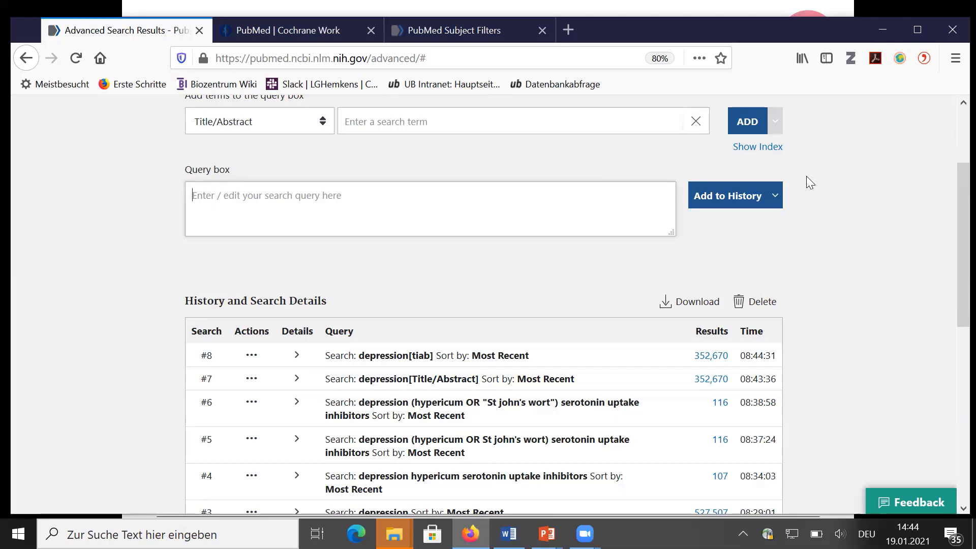
pyautogui.write('depression*')
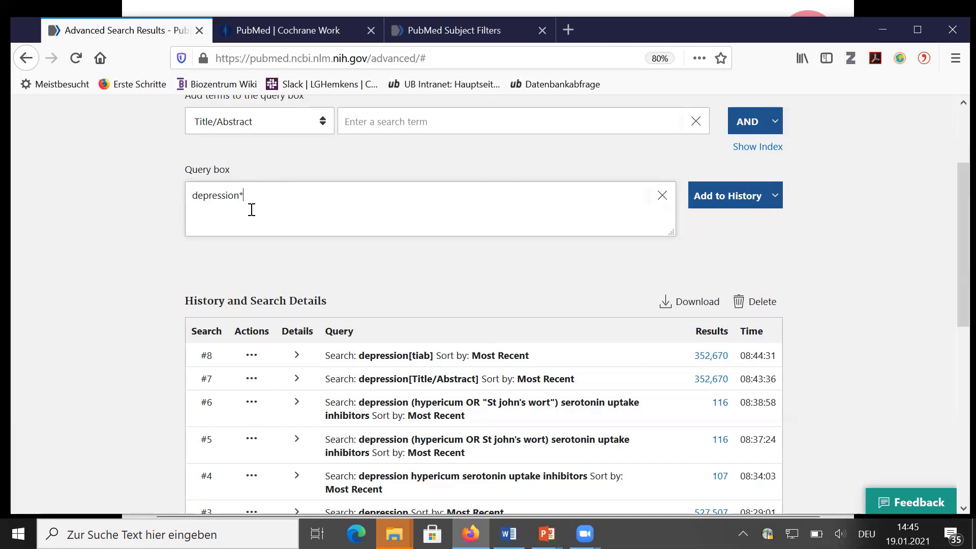
pyautogui.click(720, 198)
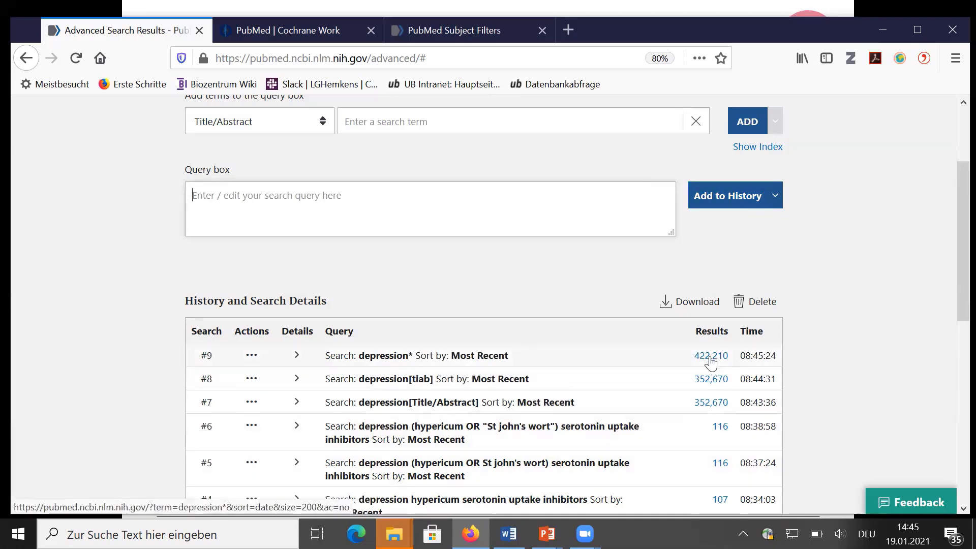
pyautogui.click(297, 356)
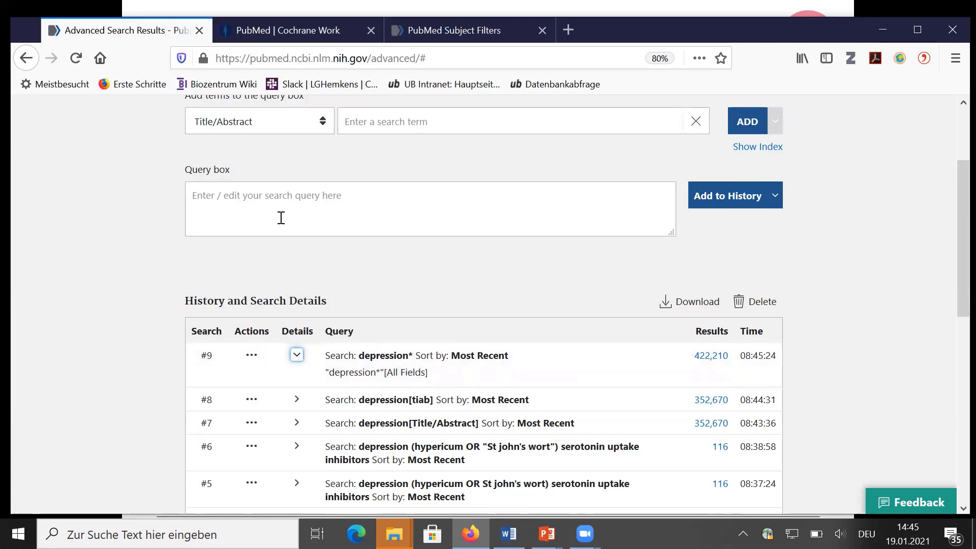
# Add the query depressive disorders[tiab] to the search history and expand that search's details
pyautogui.click(316, 202)
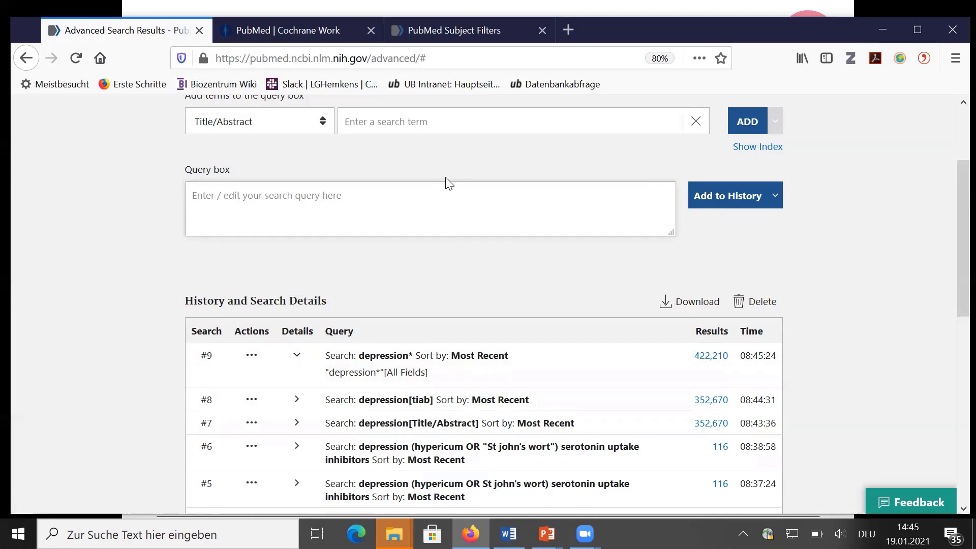
pyautogui.write('depressive disorders[tiab')
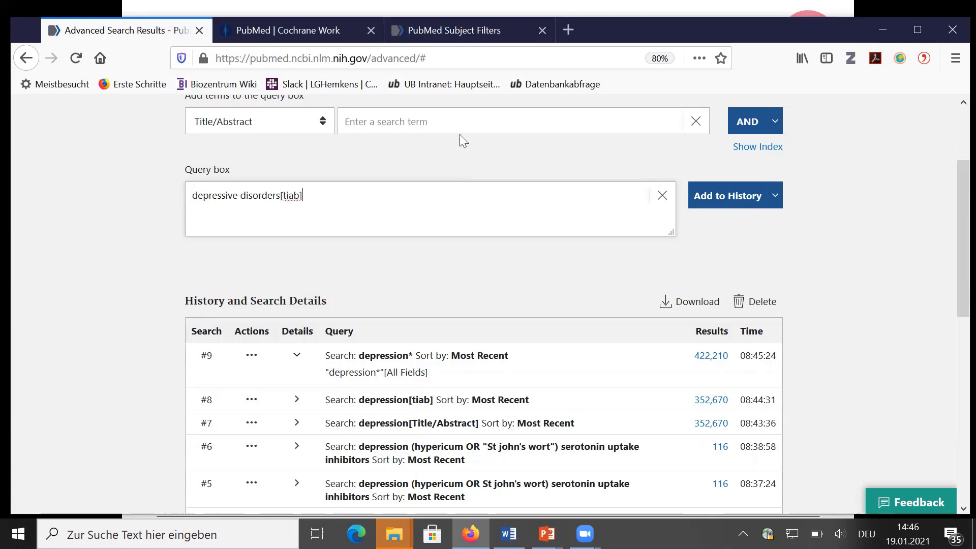
pyautogui.click(732, 197)
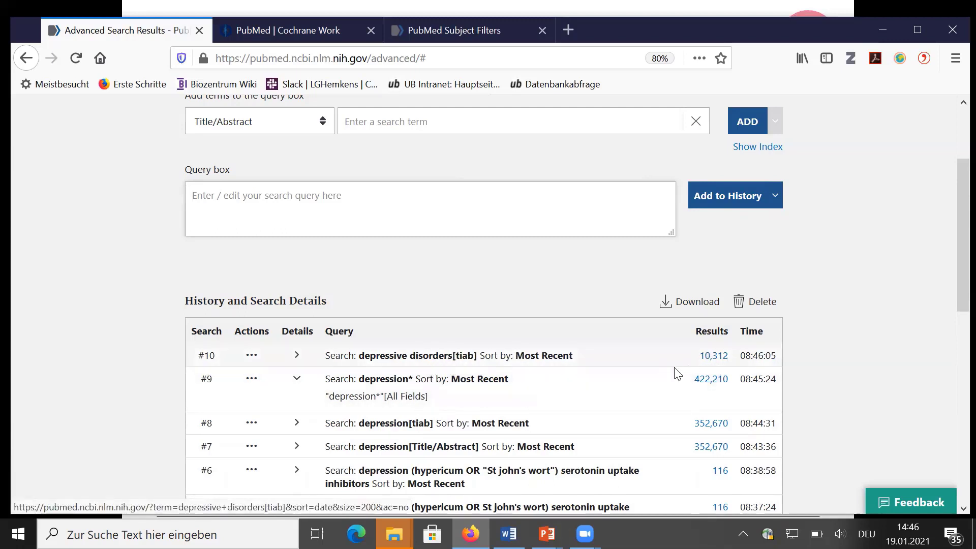
pyautogui.click(298, 357)
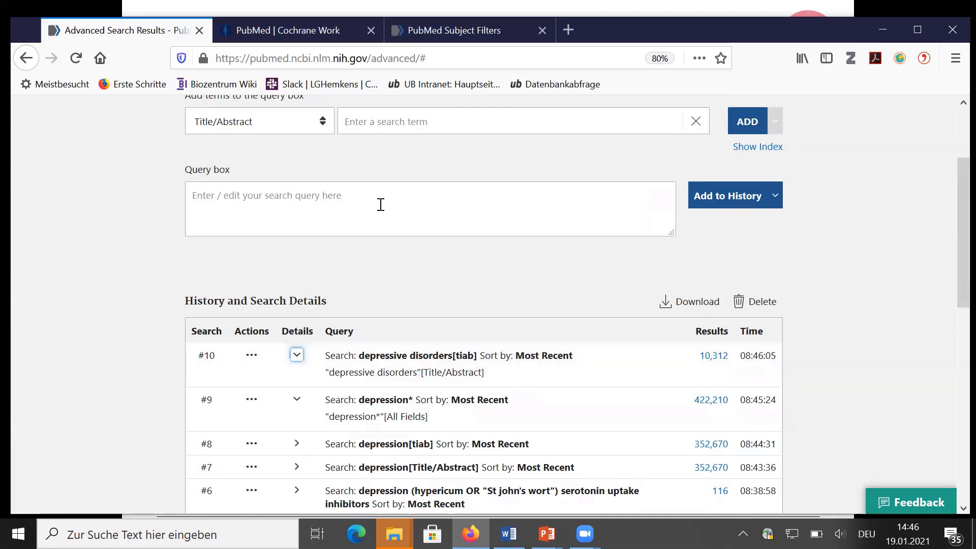
# Reuse the depressive disorders[tiab] search, change it to depressive disorder*[tiab], add it to the history and expand its details
pyautogui.click(303, 201)
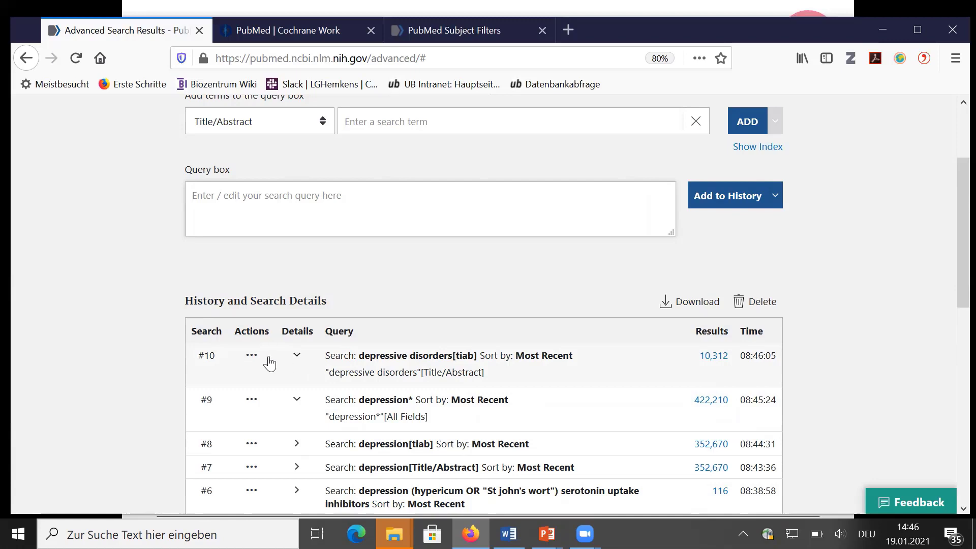
pyautogui.click(251, 357)
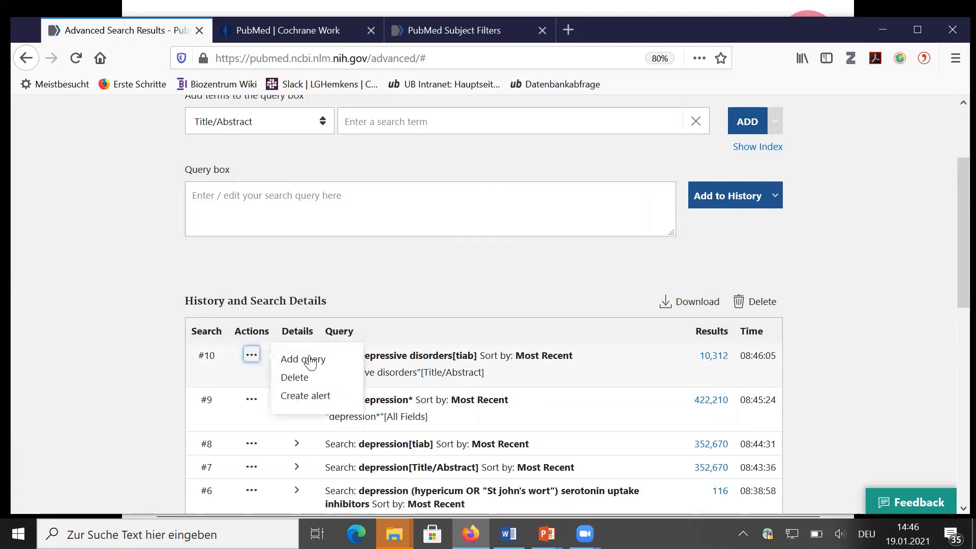
pyautogui.click(308, 361)
pyautogui.click(280, 196)
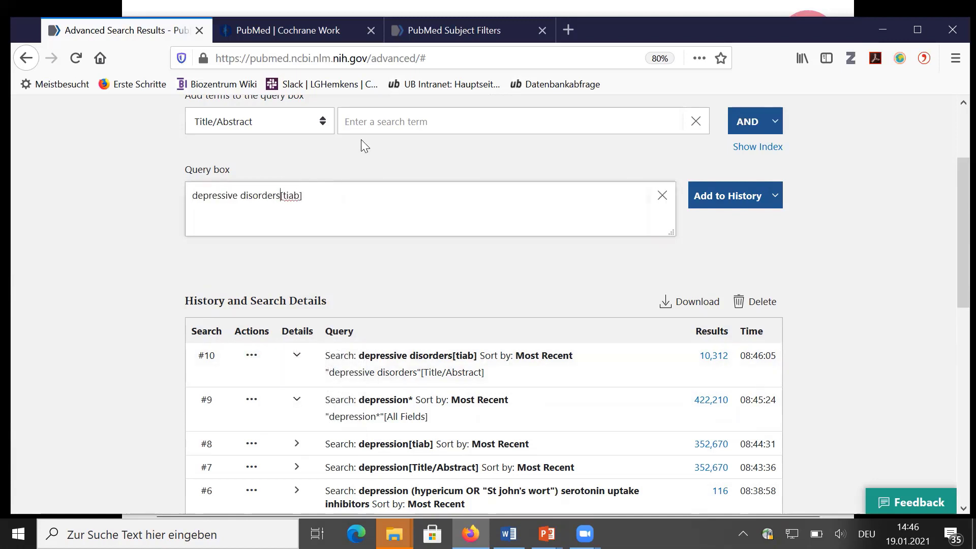
pyautogui.press('BackSpace')
pyautogui.write('*')
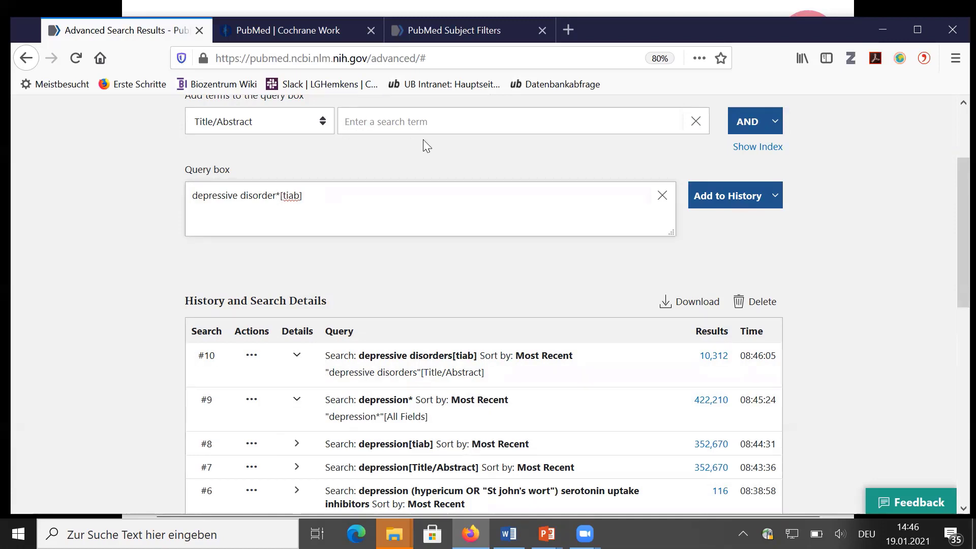
pyautogui.click(720, 197)
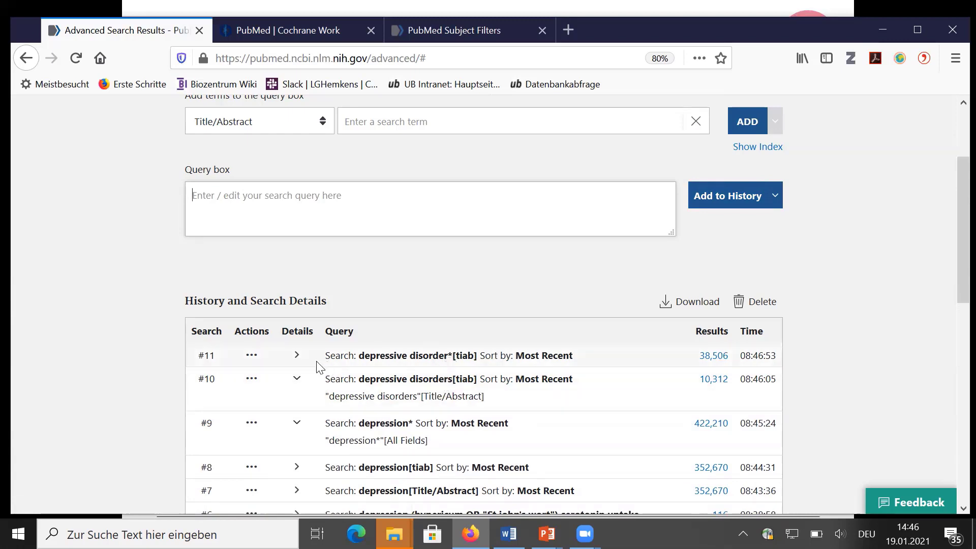
pyautogui.click(297, 355)
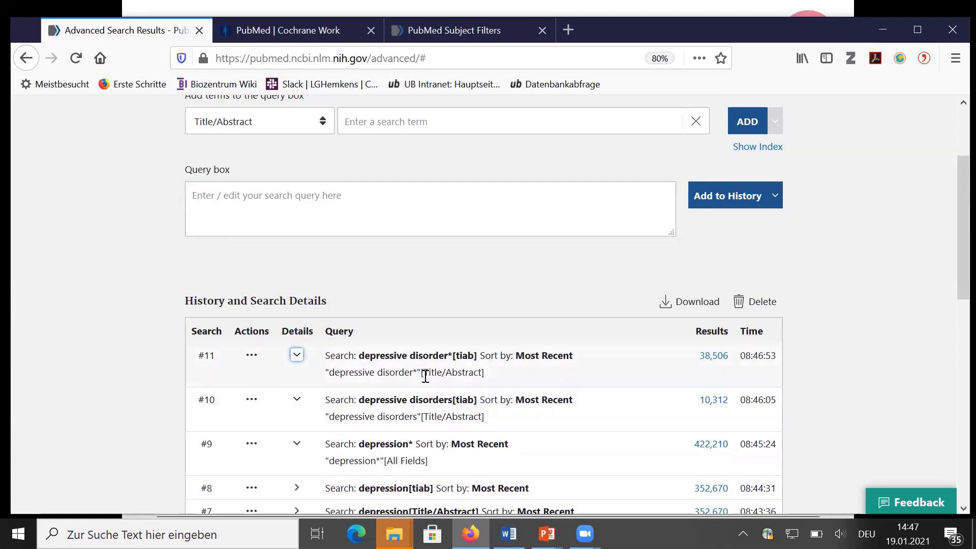
# Reuse the depression[tiab] search, truncate it to depression*[tiab] and add it to the search history
pyautogui.scroll(-1, 558, 402)
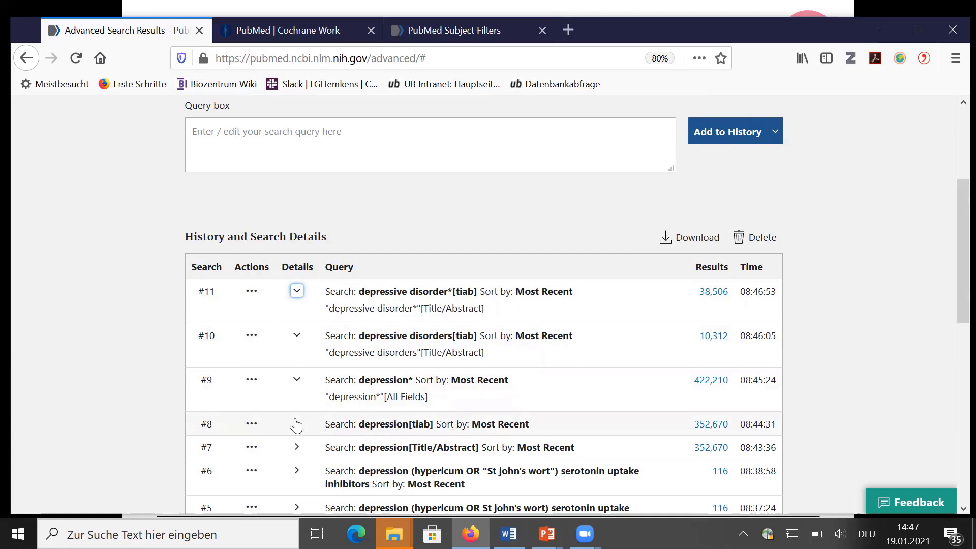
pyautogui.click(251, 424)
pyautogui.click(312, 429)
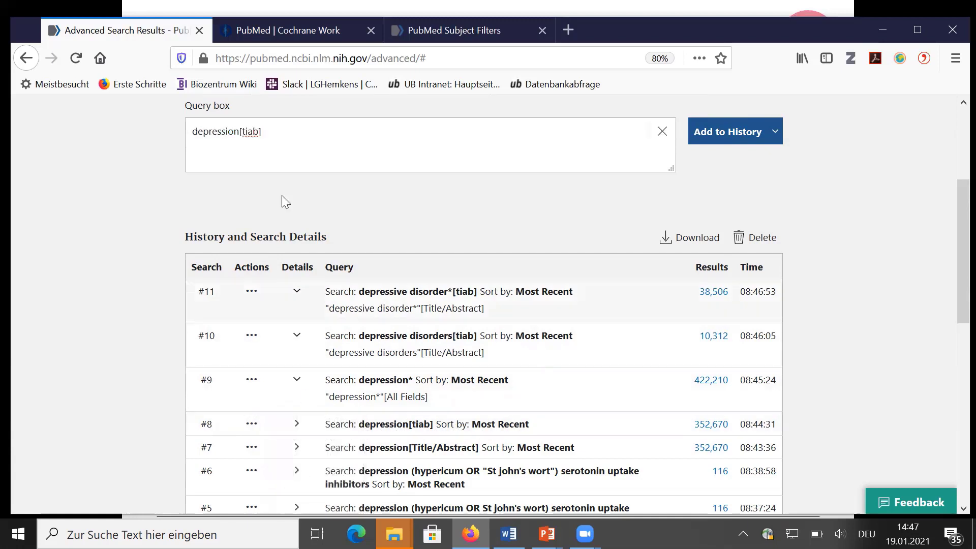
pyautogui.click(239, 131)
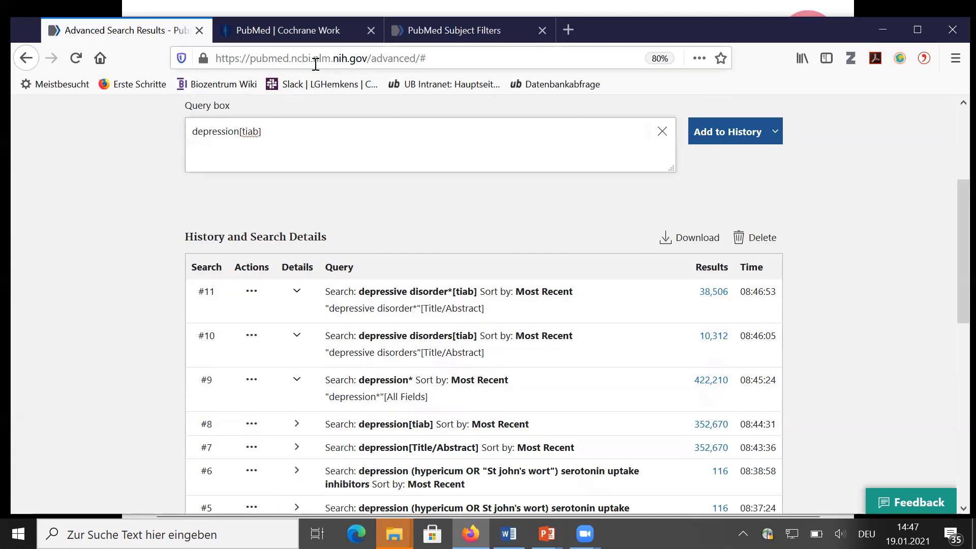
pyautogui.write('*')
pyautogui.click(715, 136)
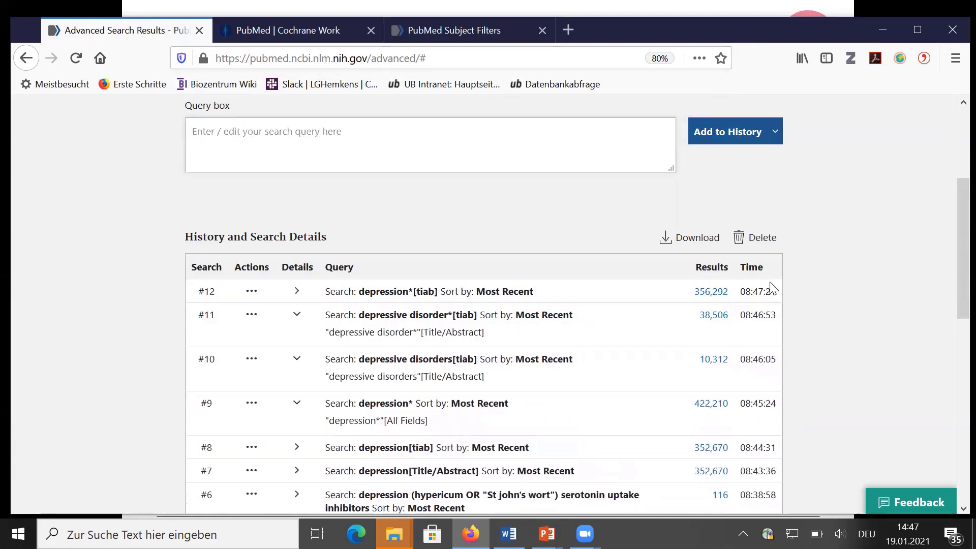
pyautogui.scroll(-2, 768, 285)
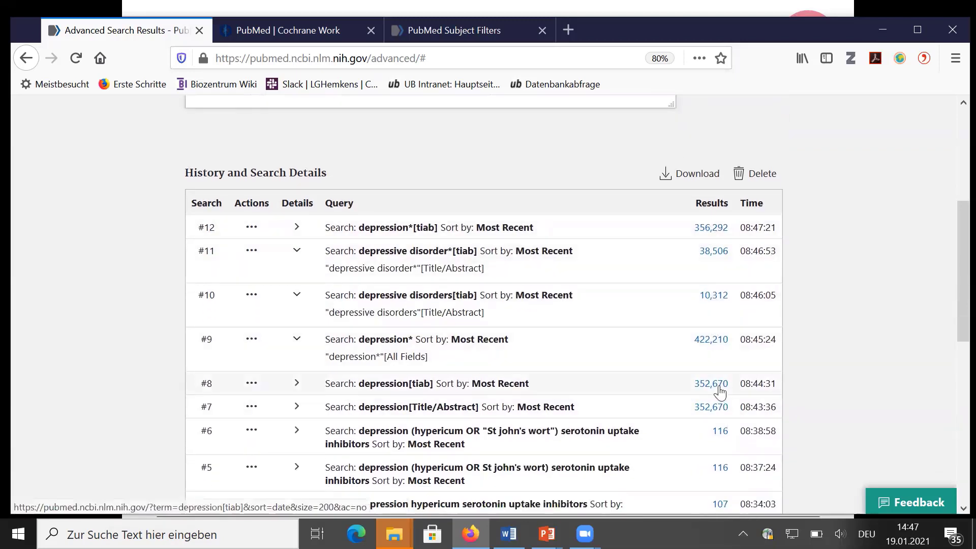
# Reuse the depression*[tiab] search, shorten the word stem to depress*[tiab] and add it to the search history
pyautogui.scroll(4, 605, 318)
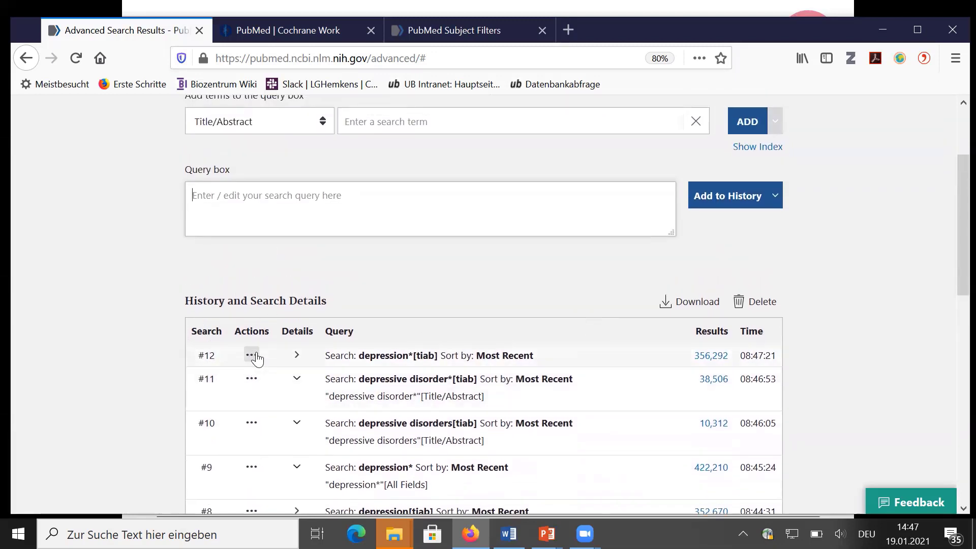
pyautogui.click(252, 356)
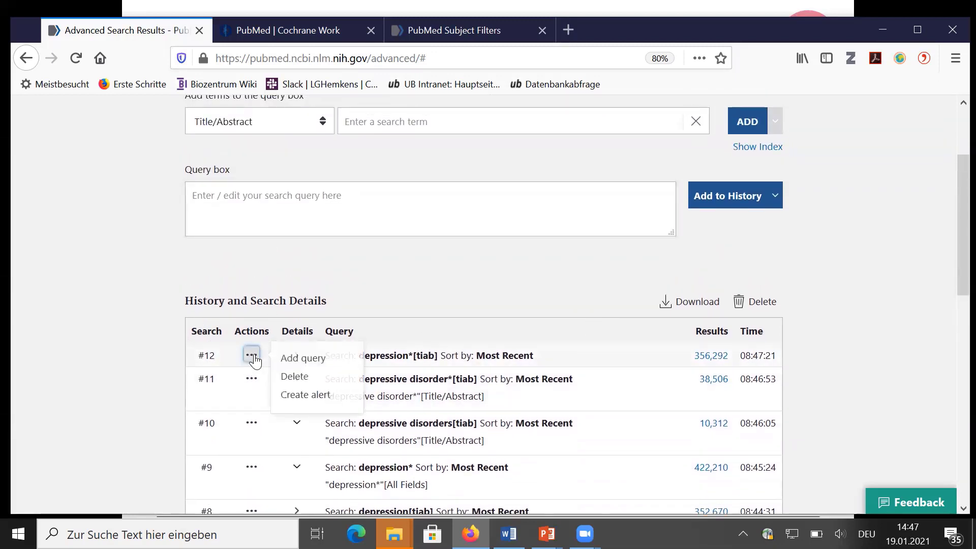
pyautogui.click(305, 358)
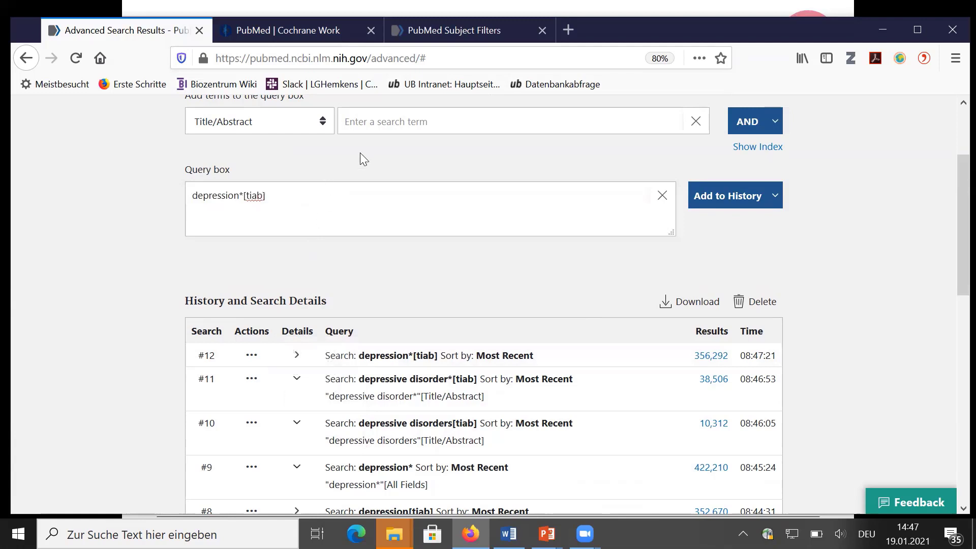
pyautogui.click(238, 195)
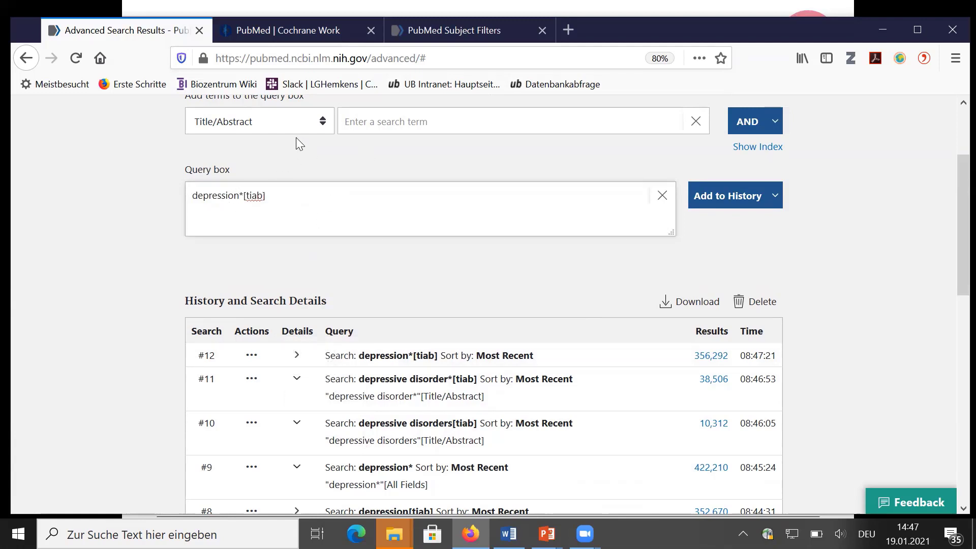
pyautogui.press('BackSpace')
pyautogui.press('BackSpace')
pyautogui.press('BackSpace')
pyautogui.click(705, 200)
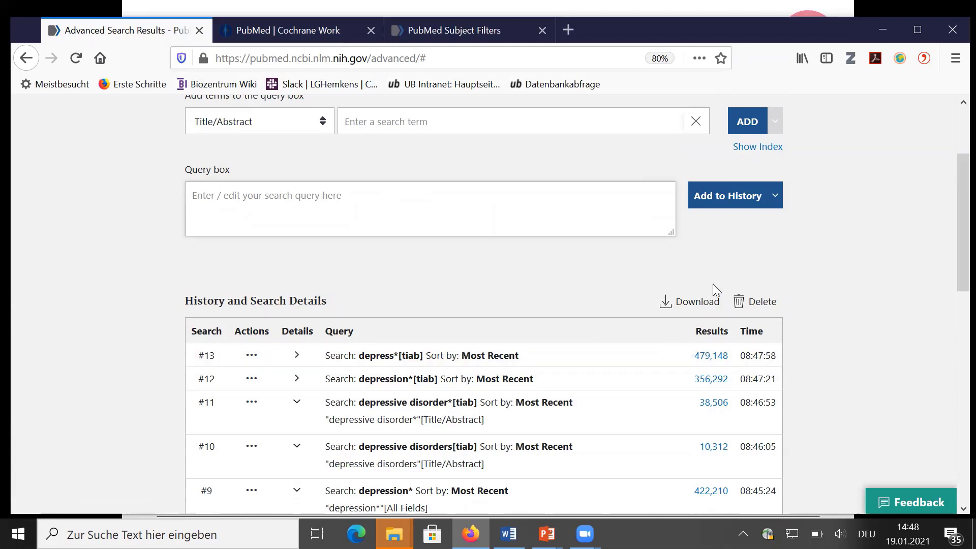
pyautogui.scroll(-3, 850, 350)
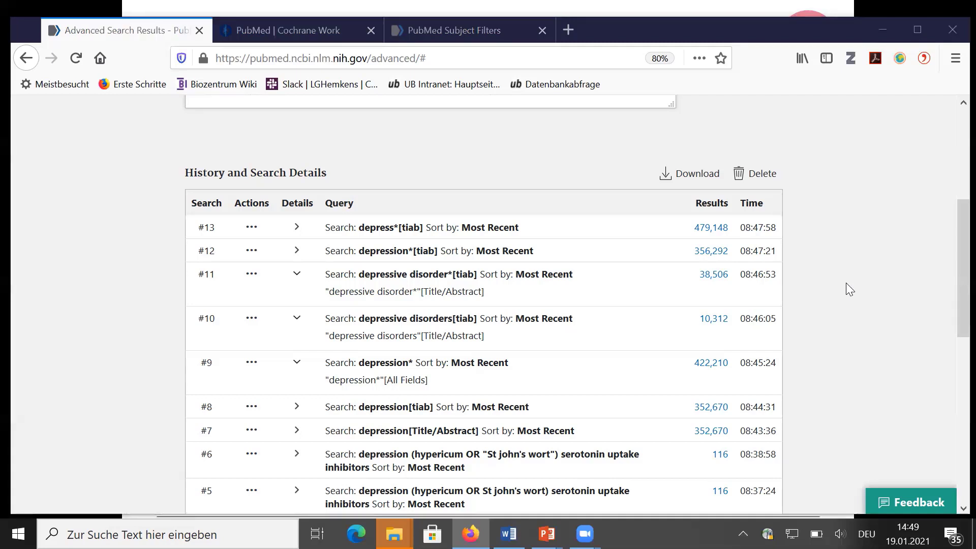
# Switch to the PowerPoint slide show and reveal the drawback of switching off automatic term mapping
pyautogui.hotkey('alt', 'Tab')
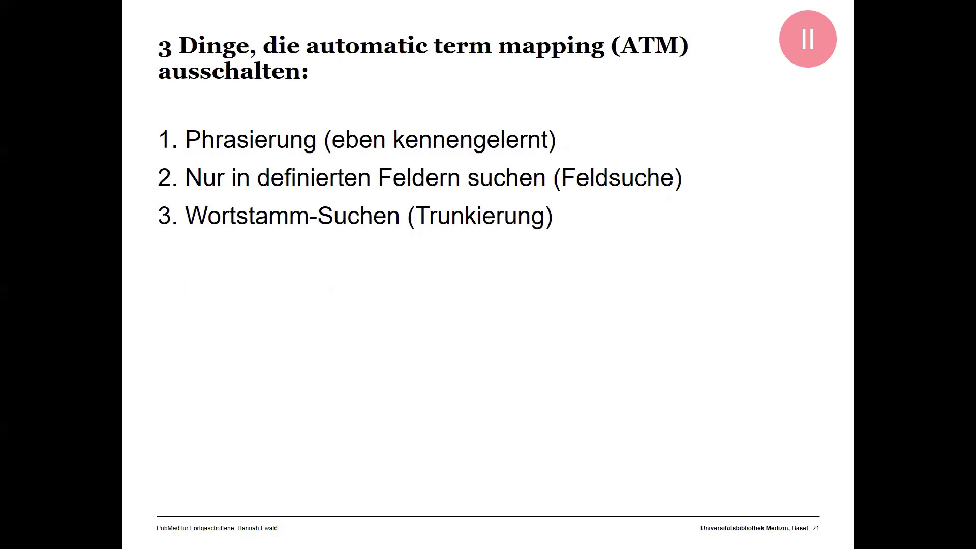
pyautogui.press('Right')
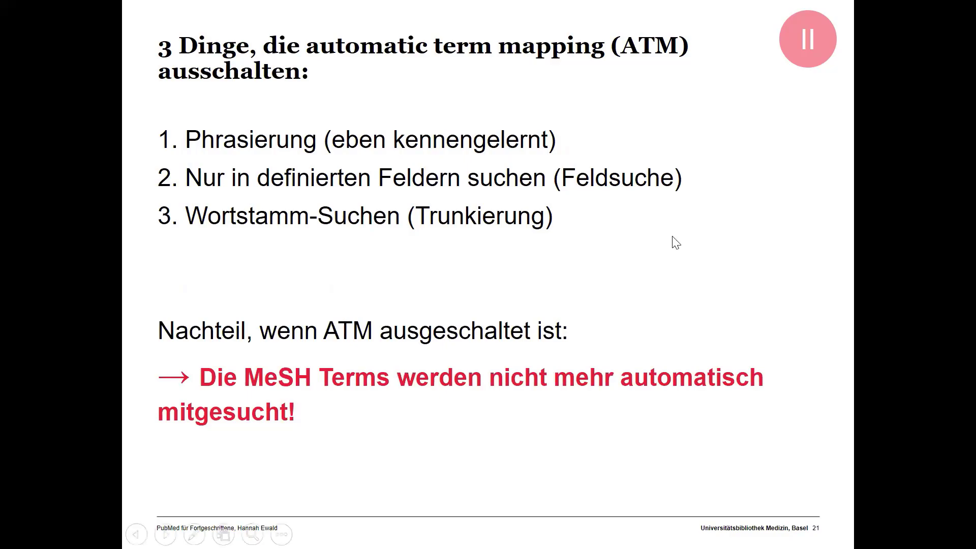
# Return to PubMed, expand the plain depression search's details and highlight its "depressive disorder" and "depression" MeSH terms
pyautogui.hotkey('alt', 'Tab')
pyautogui.scroll(-1, 516, 305)
pyautogui.scroll(-3, 516, 305)
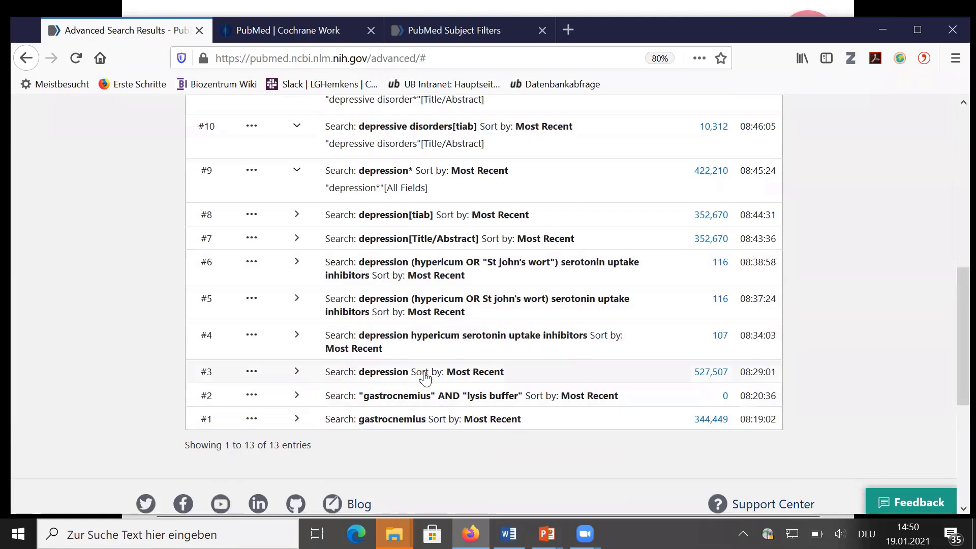
pyautogui.click(297, 371)
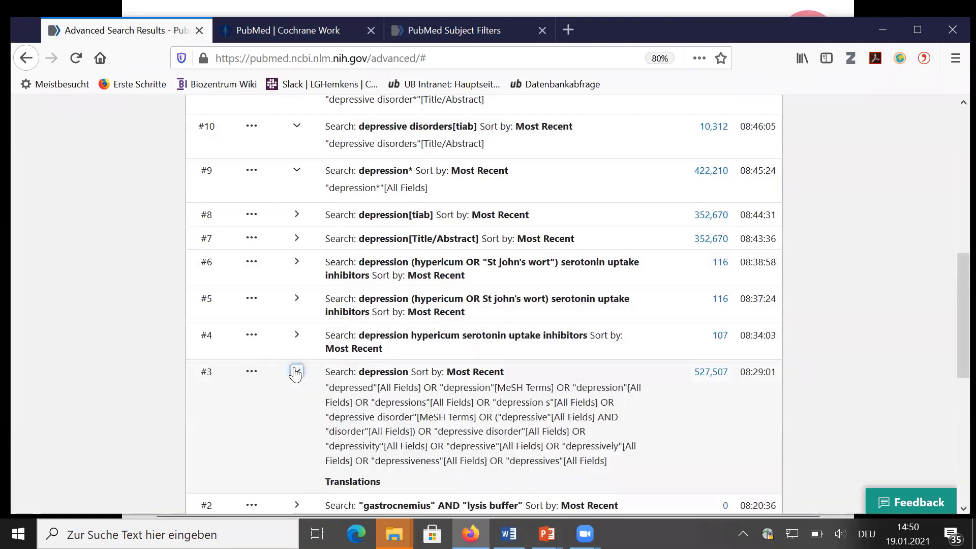
pyautogui.scroll(-3, 378, 376)
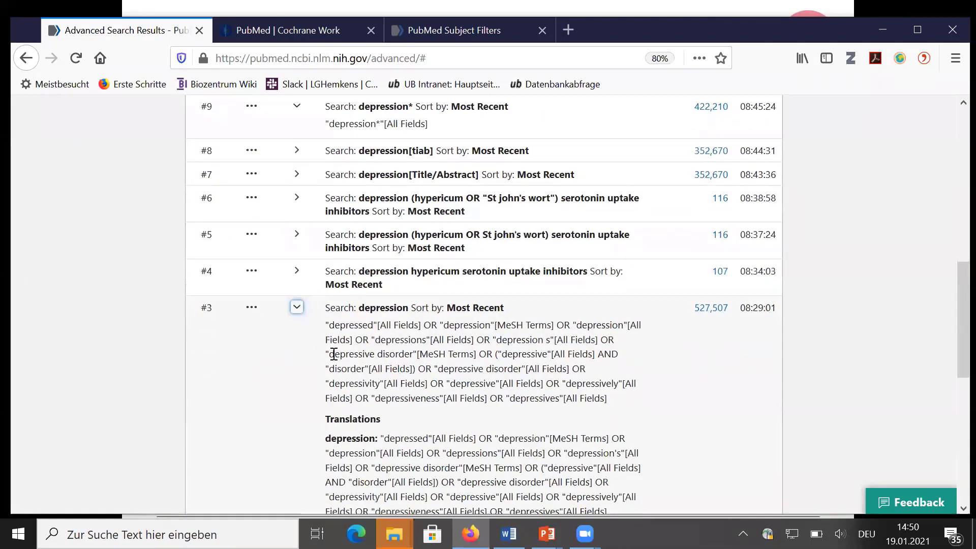
pyautogui.moveTo(326, 354); pyautogui.dragTo(477, 353)
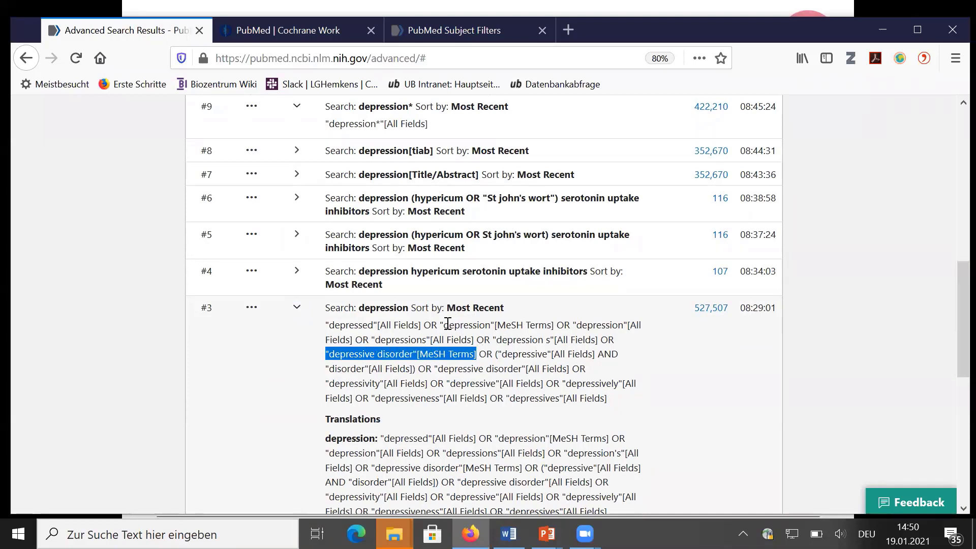
pyautogui.moveTo(444, 326); pyautogui.dragTo(554, 324)
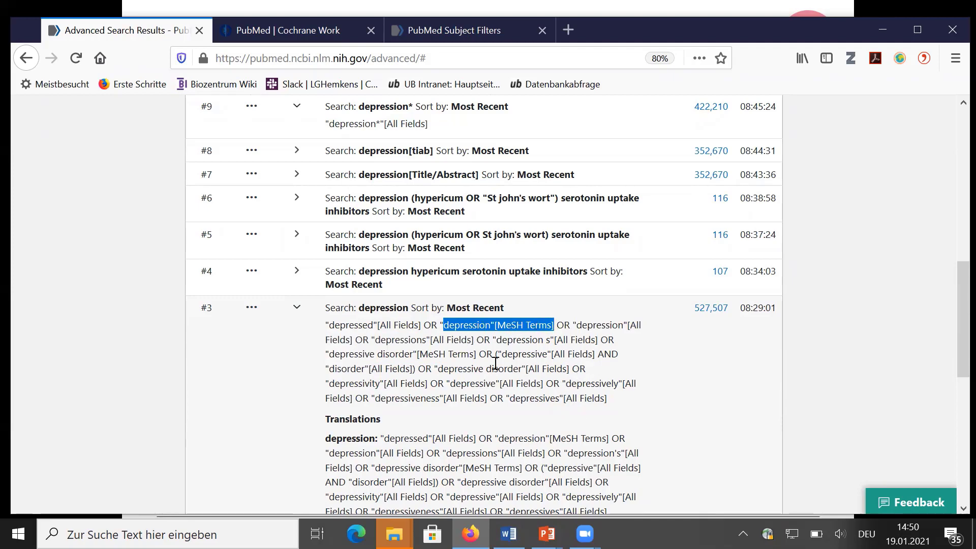
# Expand the details of the depress*[tiab] search in the history to check it for MeSH terms
pyautogui.scroll(5, 301, 333)
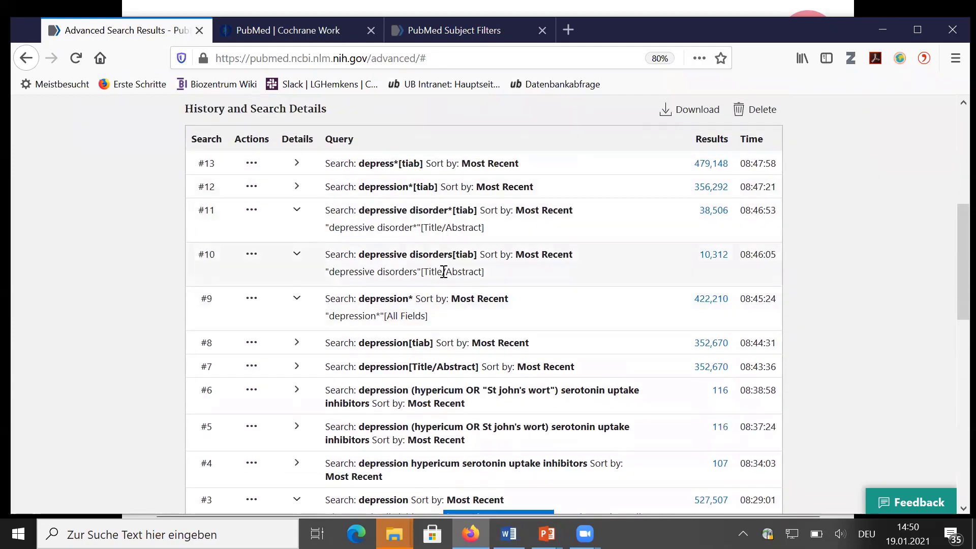
pyautogui.click(297, 163)
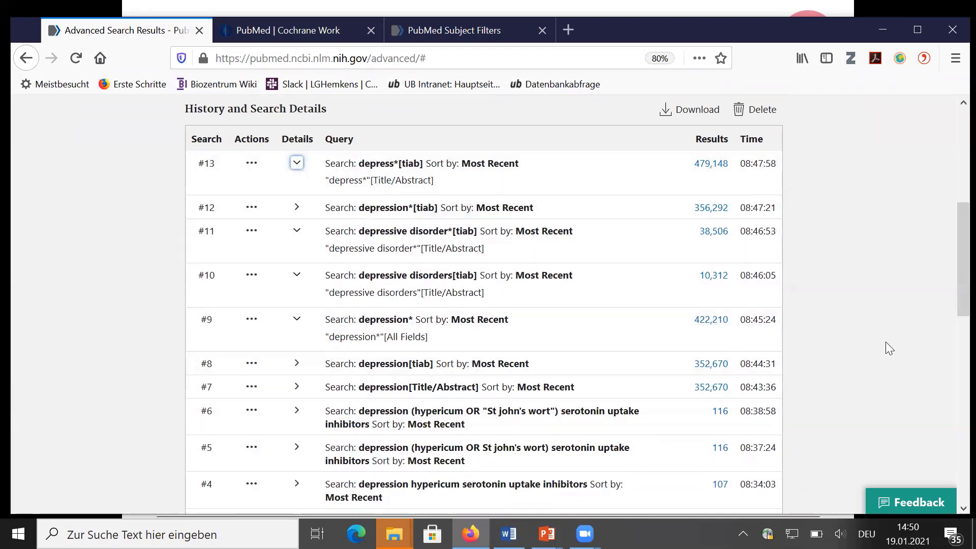
# Switch to the PowerPoint slide show and advance to the MeSH Terms (Medical Subject Headings) slide
pyautogui.hotkey('alt', 'Tab')
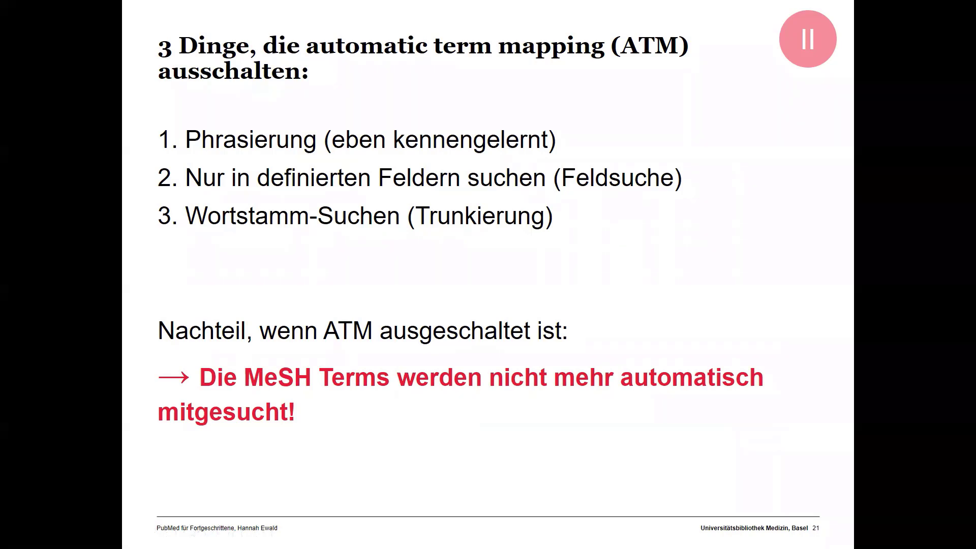
pyautogui.press('Right')
pyautogui.press('Right')
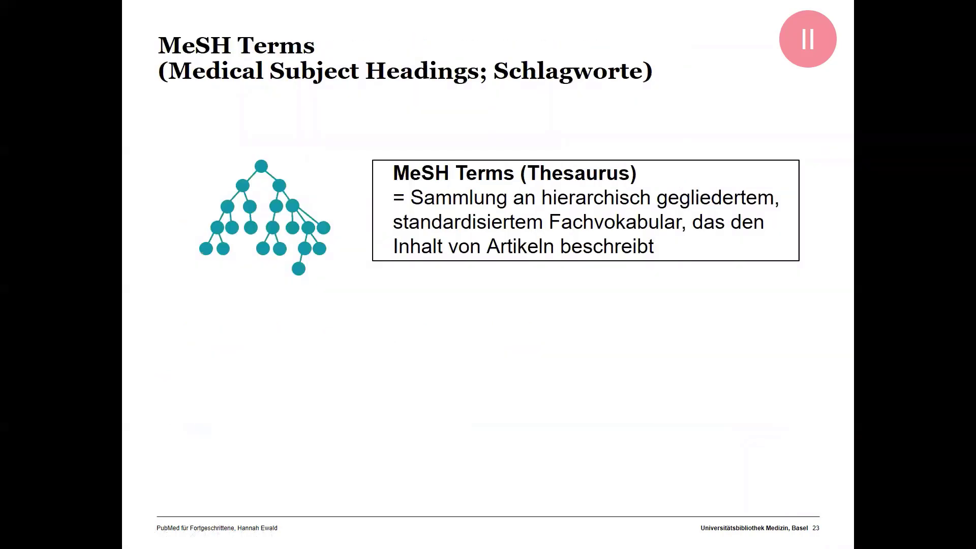
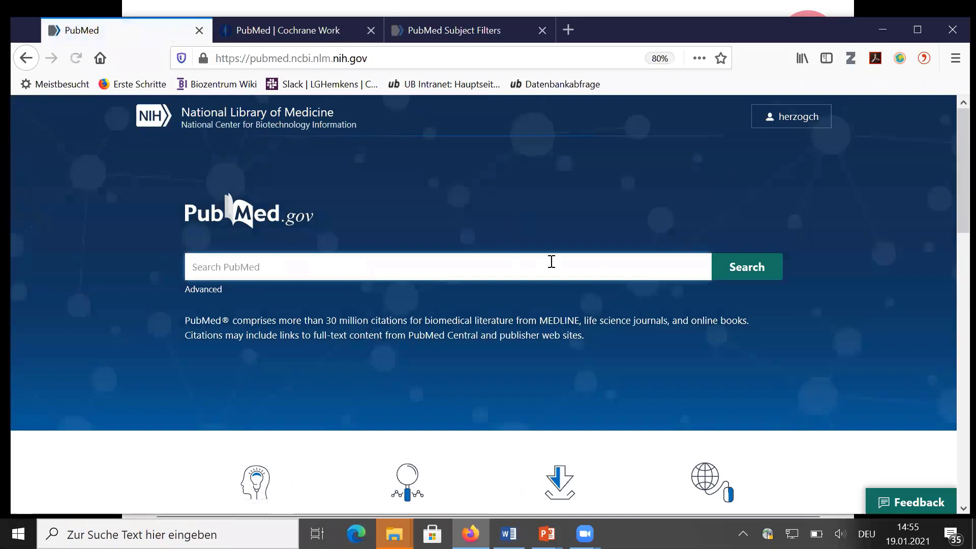
# Open the MeSH Database from the PubMed home page in a new browser tab and switch to it
pyautogui.scroll(-3, 551, 261)
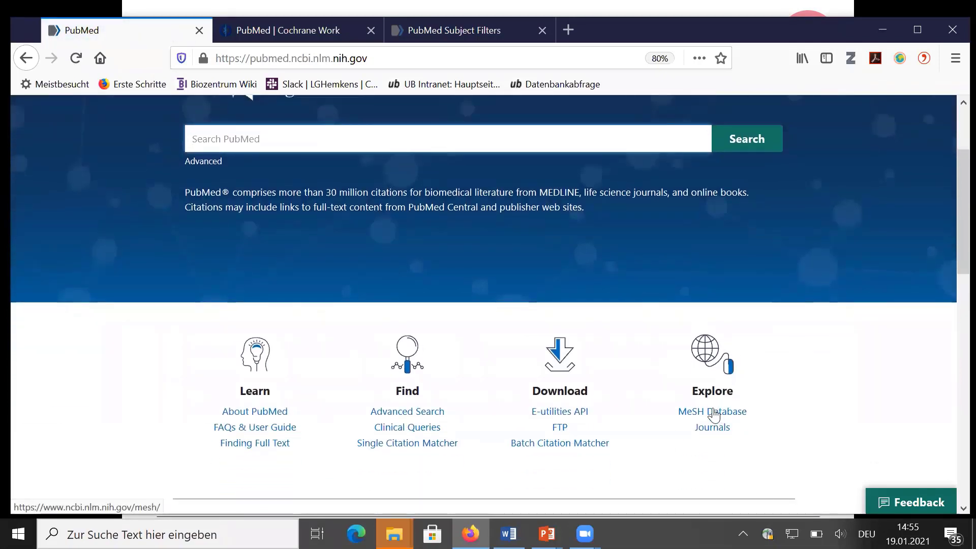
pyautogui.rightClick(714, 414)
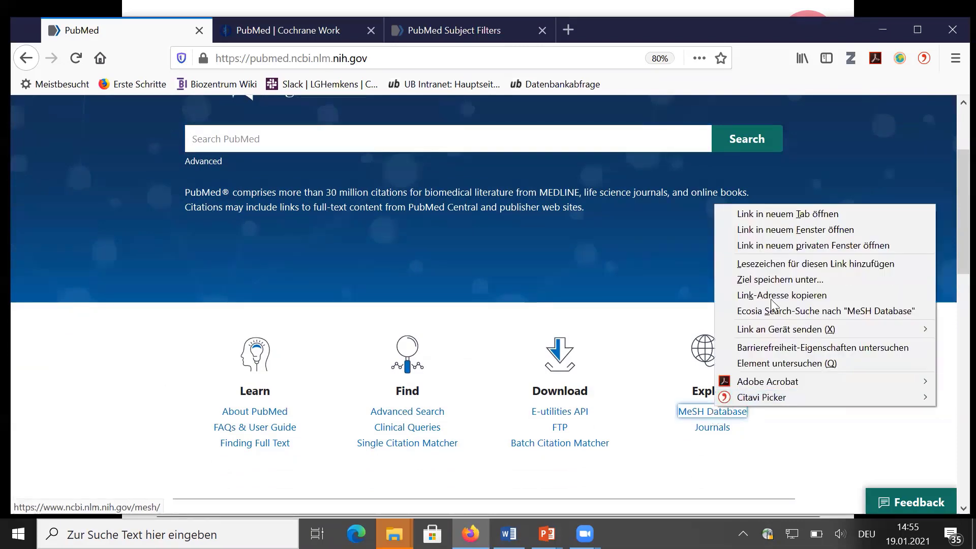
pyautogui.click(773, 214)
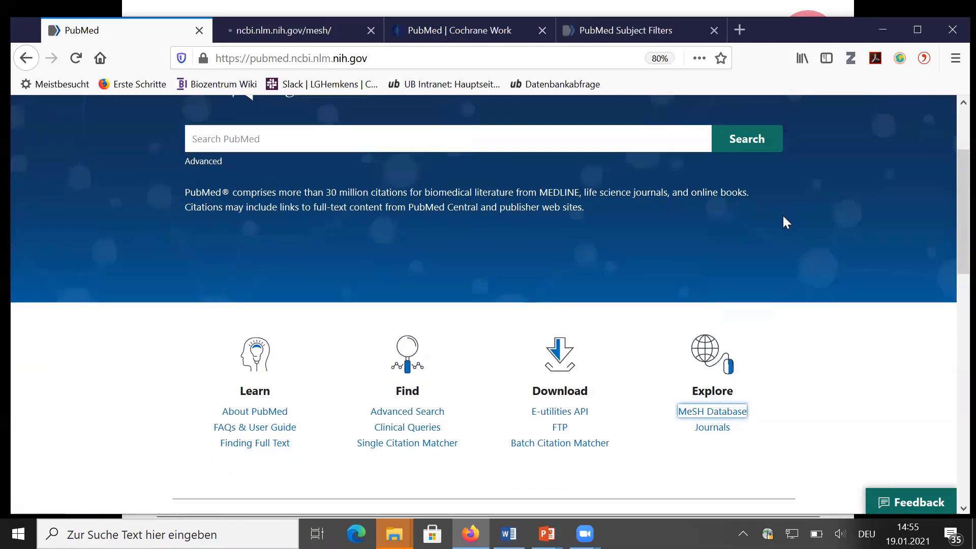
pyautogui.click(285, 30)
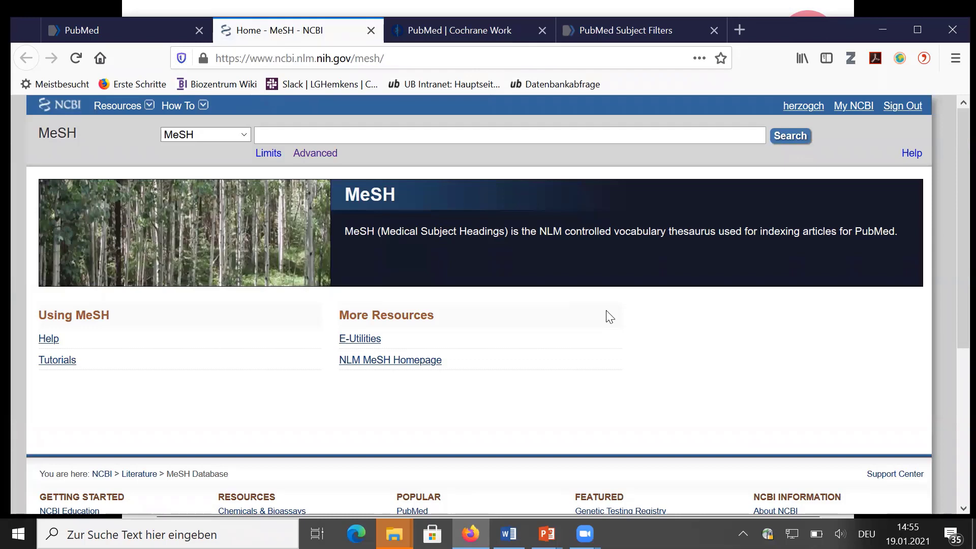
# Search the MeSH Database for "depression"
pyautogui.write('depressi')
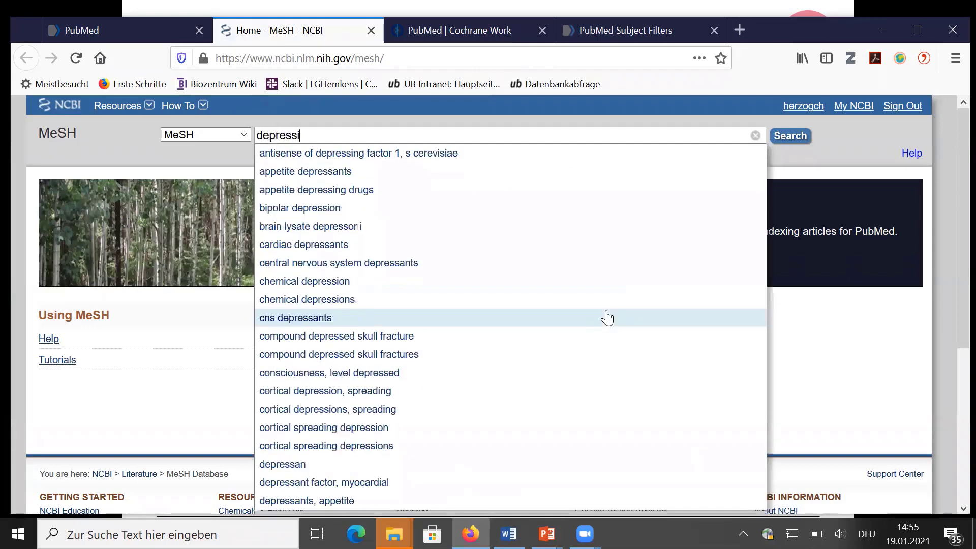
pyautogui.write('on')
pyautogui.press('Return')
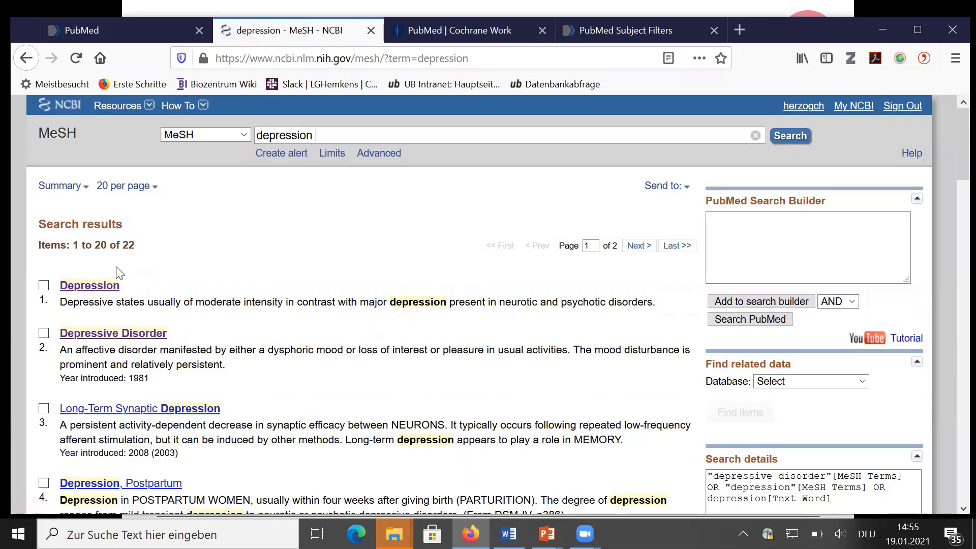
# Look through the MeSH results for depression, comparing the headings and their definitions
pyautogui.scroll(-2, 283, 305)
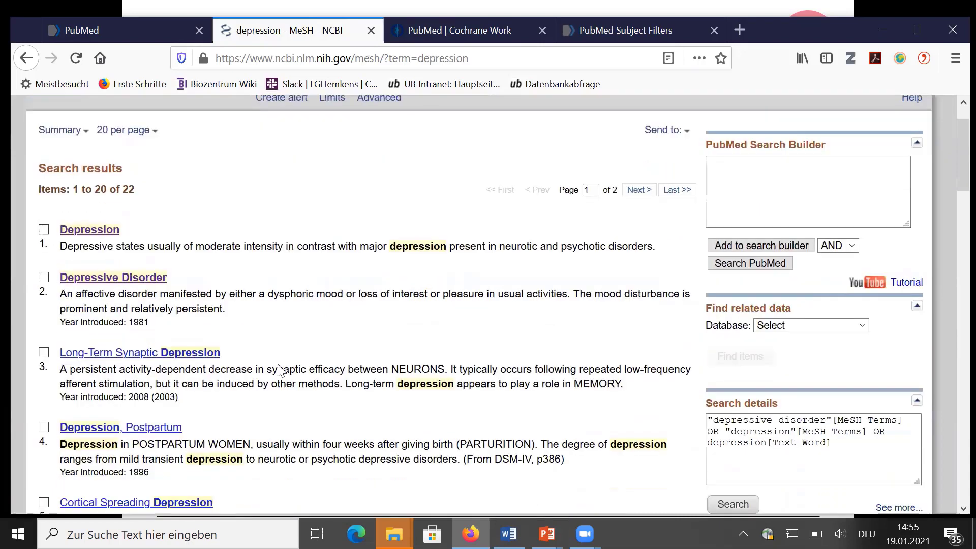
pyautogui.scroll(-1, 278, 368)
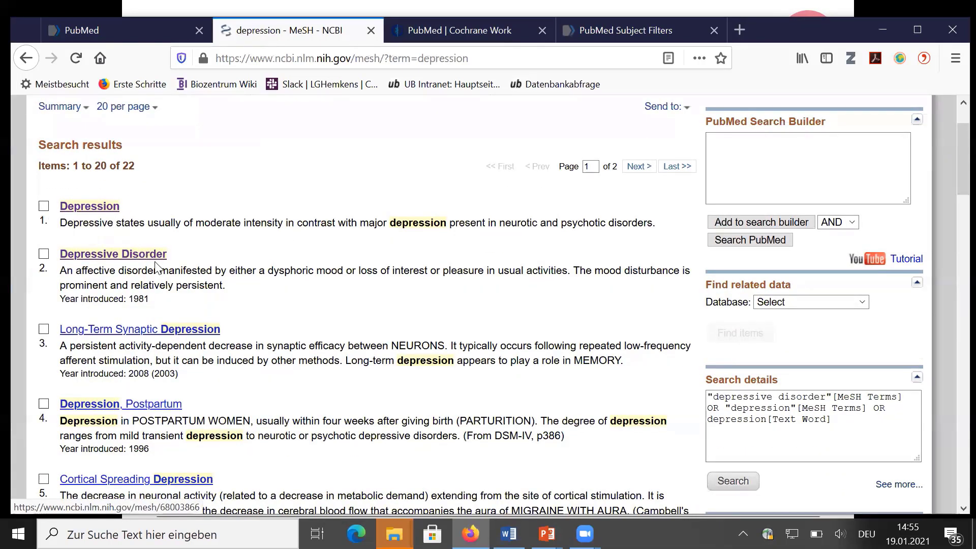
pyautogui.scroll(-1, 247, 329)
pyautogui.scroll(-5, 247, 329)
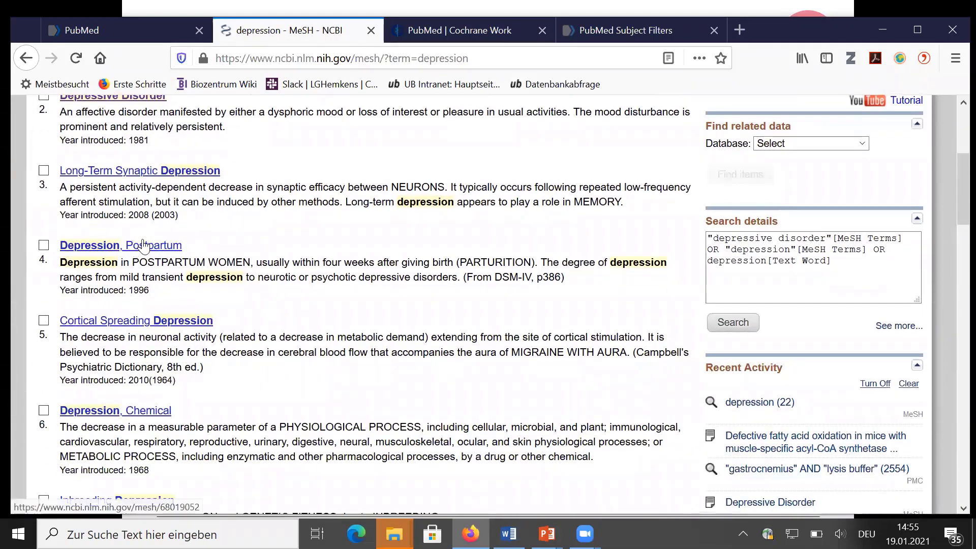
pyautogui.scroll(-6, 152, 252)
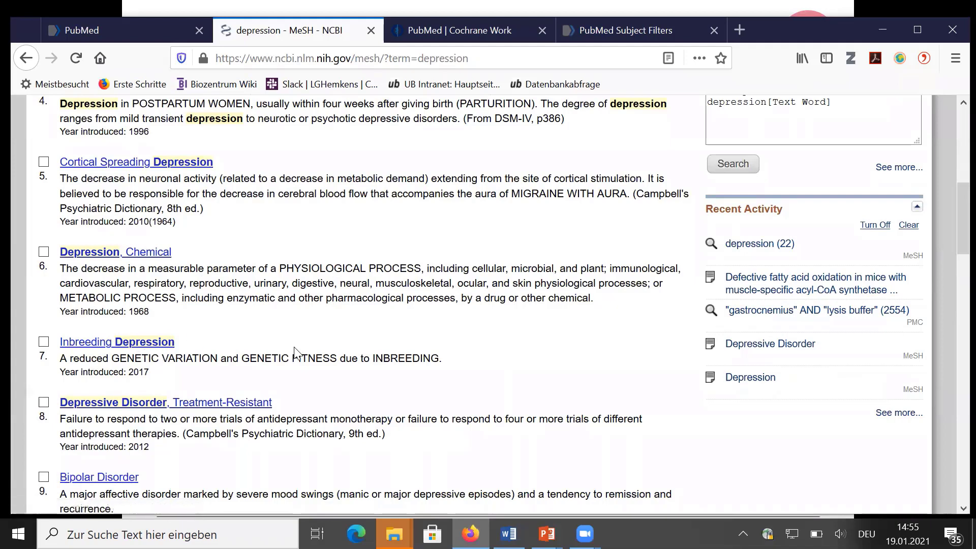
pyautogui.scroll(-3, 295, 353)
pyautogui.scroll(-2, 229, 214)
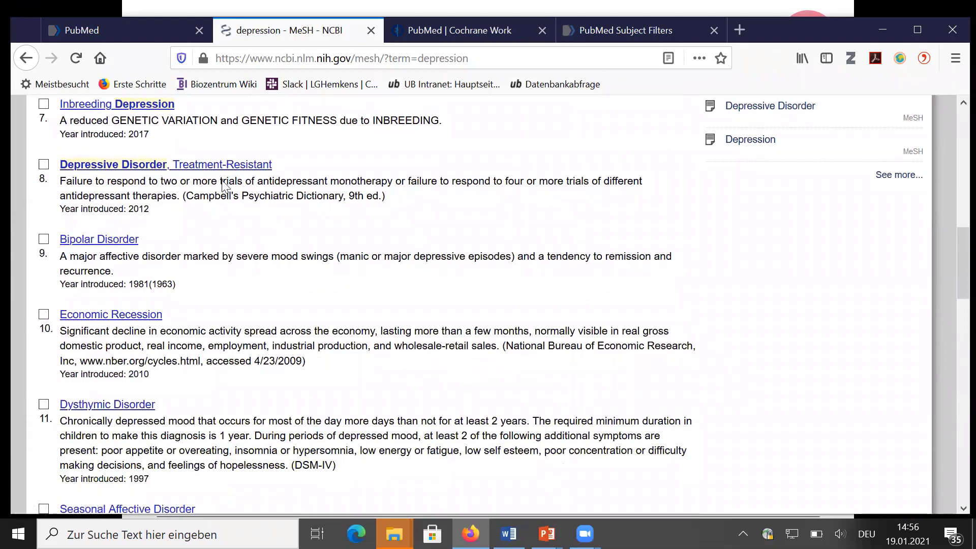
pyautogui.scroll(3, 229, 214)
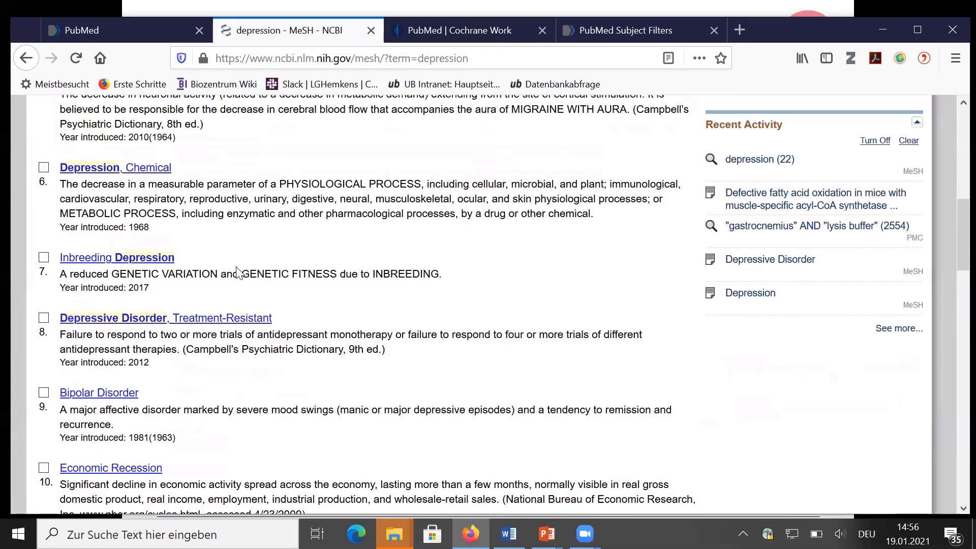
pyautogui.scroll(-5, 237, 272)
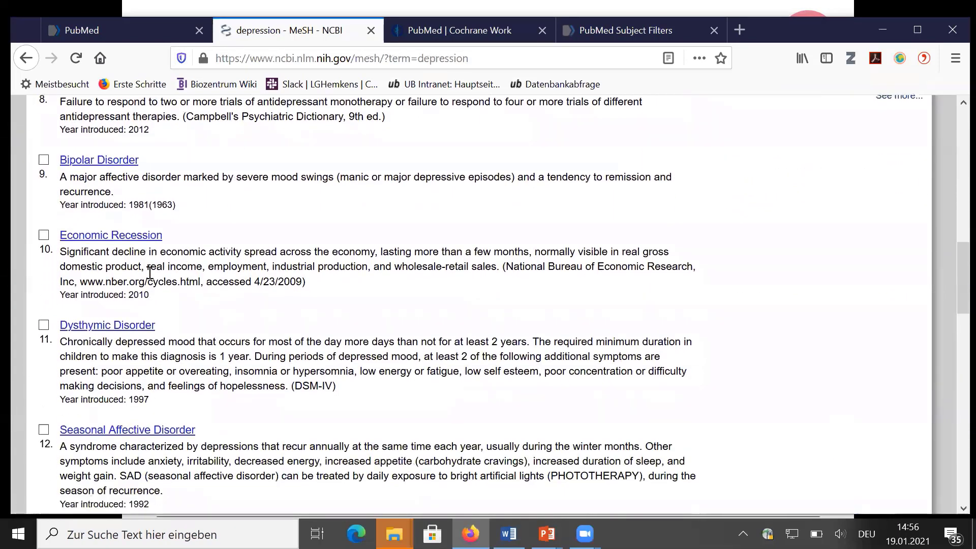
pyautogui.scroll(-4, 150, 273)
pyautogui.scroll(7, 173, 272)
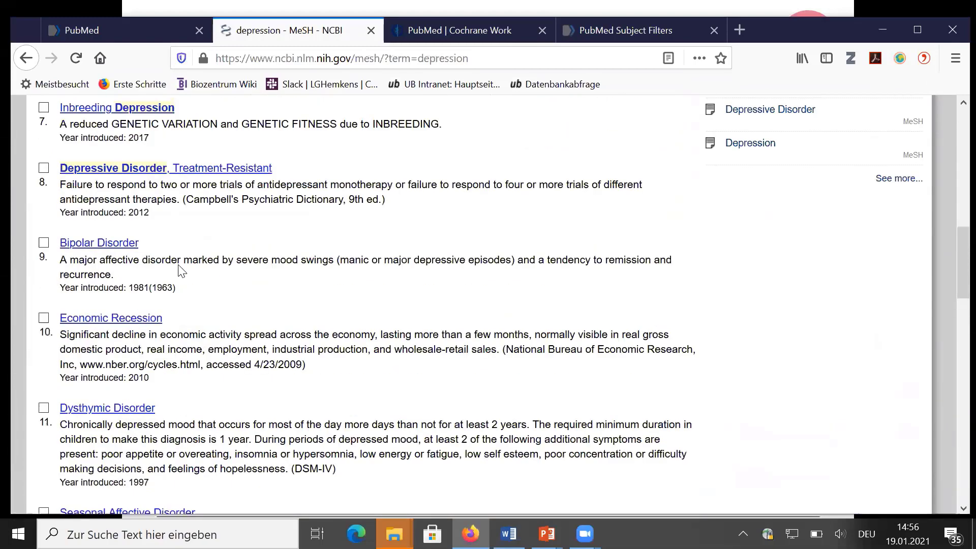
pyautogui.scroll(6, 179, 270)
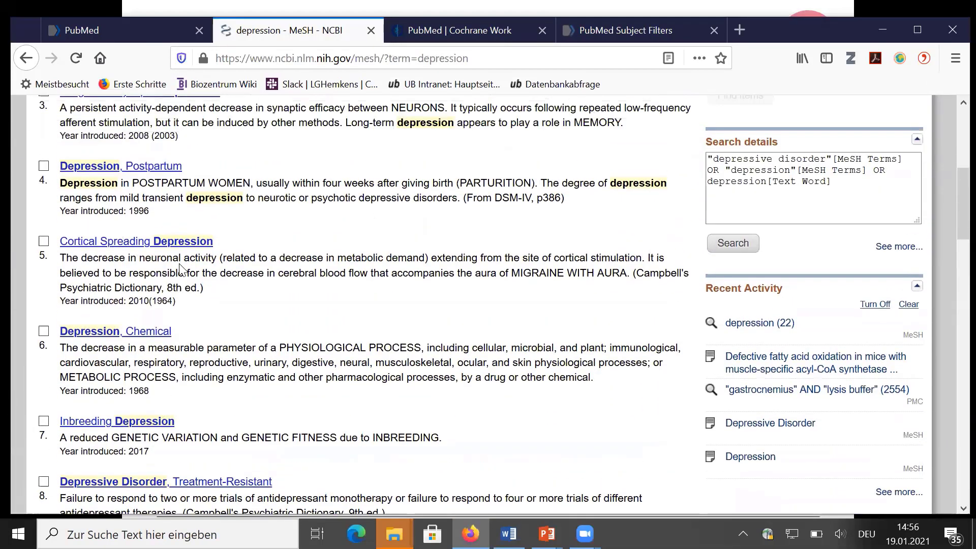
pyautogui.scroll(6, 179, 270)
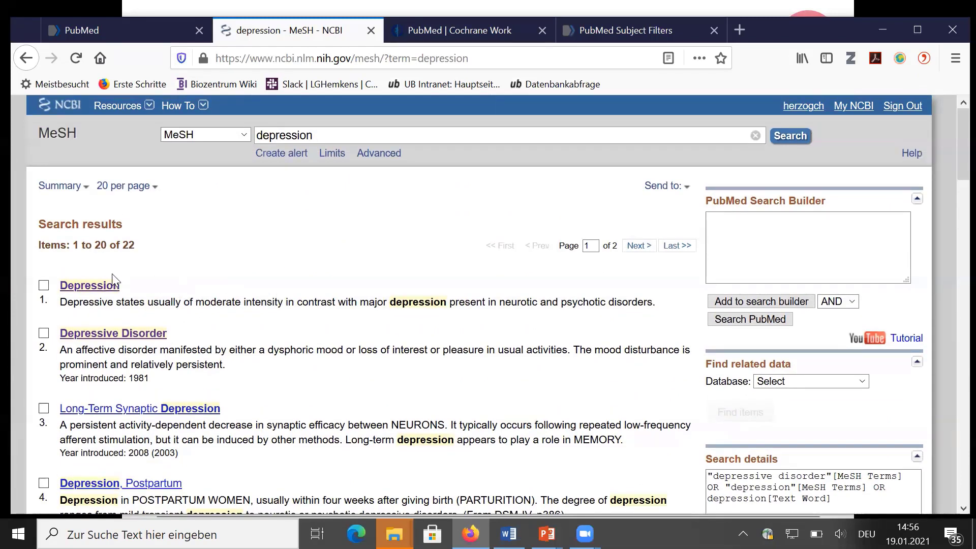
# Open the Depression and Depressive Disorder records in separate new tabs and bring up the Depressive Disorder record
pyautogui.rightClick(83, 289)
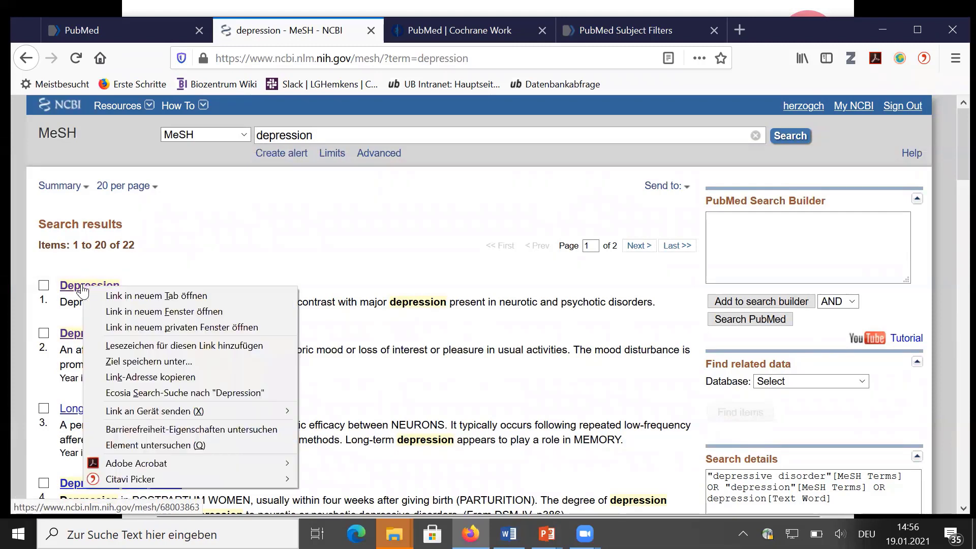
pyautogui.click(125, 297)
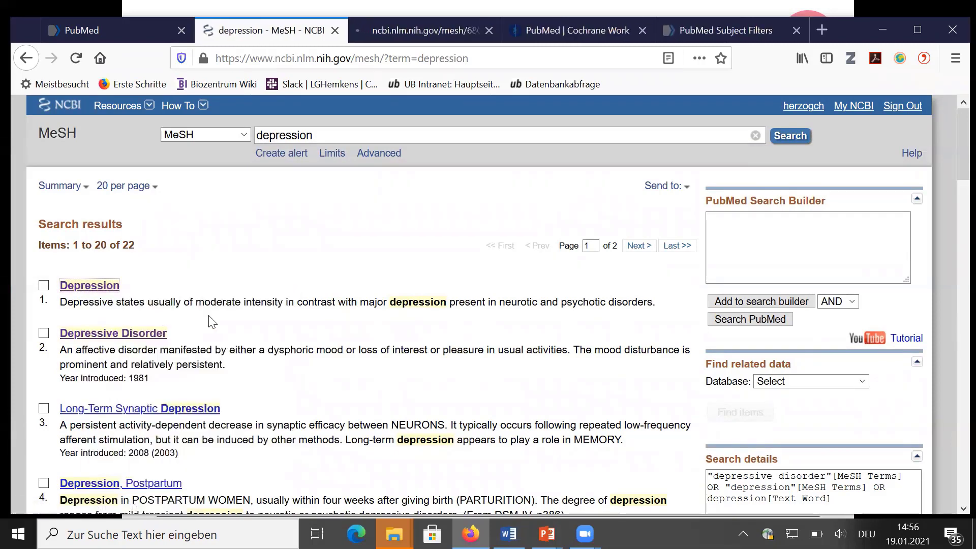
pyautogui.rightClick(91, 333)
pyautogui.click(144, 338)
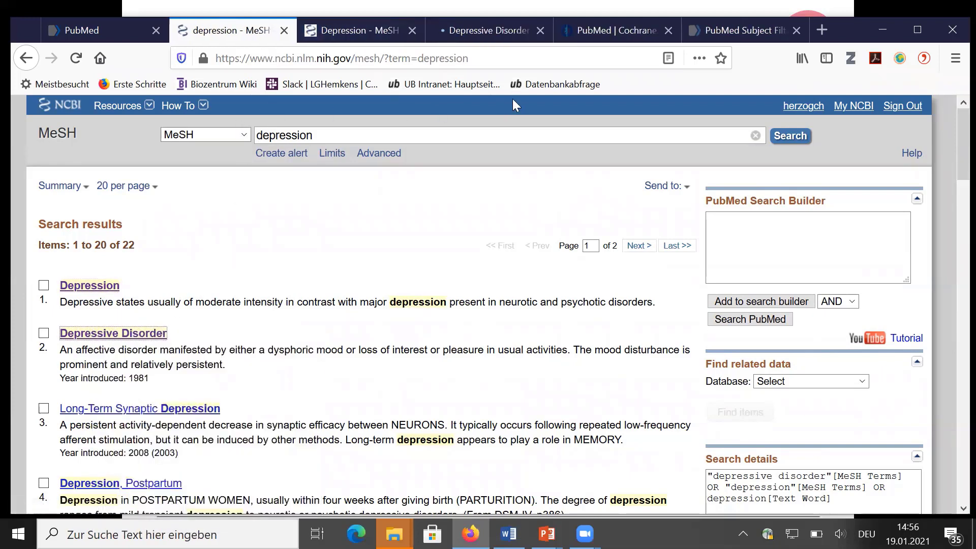
pyautogui.click(473, 30)
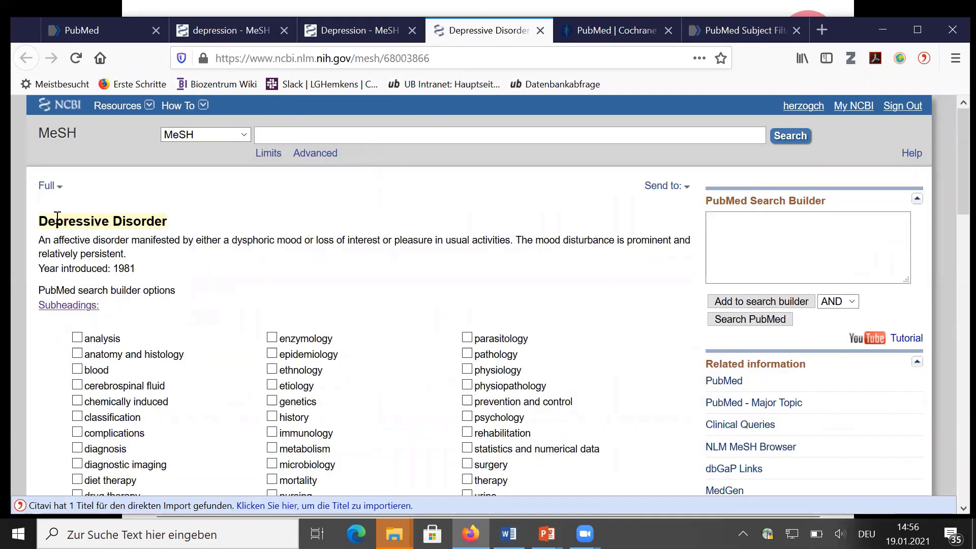
# Highlight the Depressive Disorder heading and then its definition text in the MeSH record
pyautogui.moveTo(51, 219); pyautogui.dragTo(179, 226)
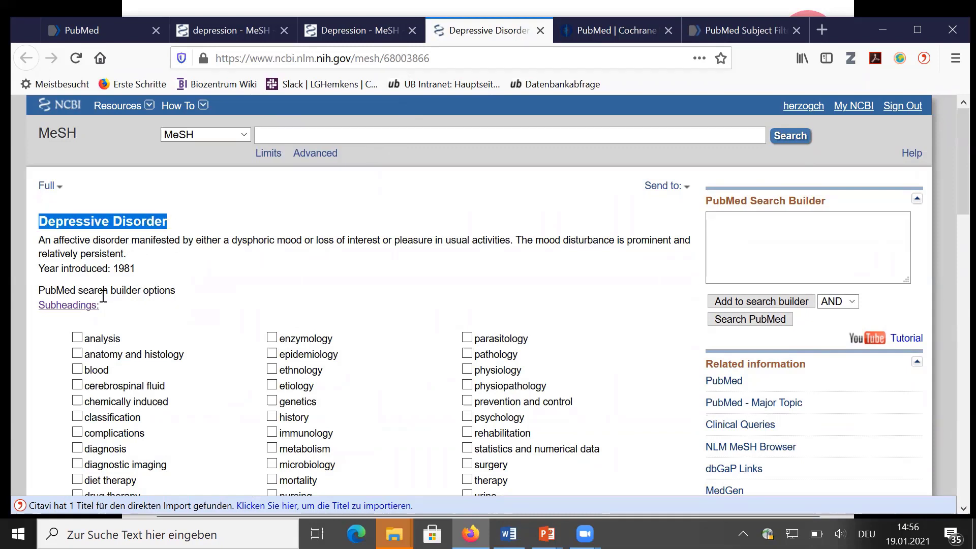
pyautogui.click(42, 239)
pyautogui.moveTo(40, 240); pyautogui.dragTo(128, 256)
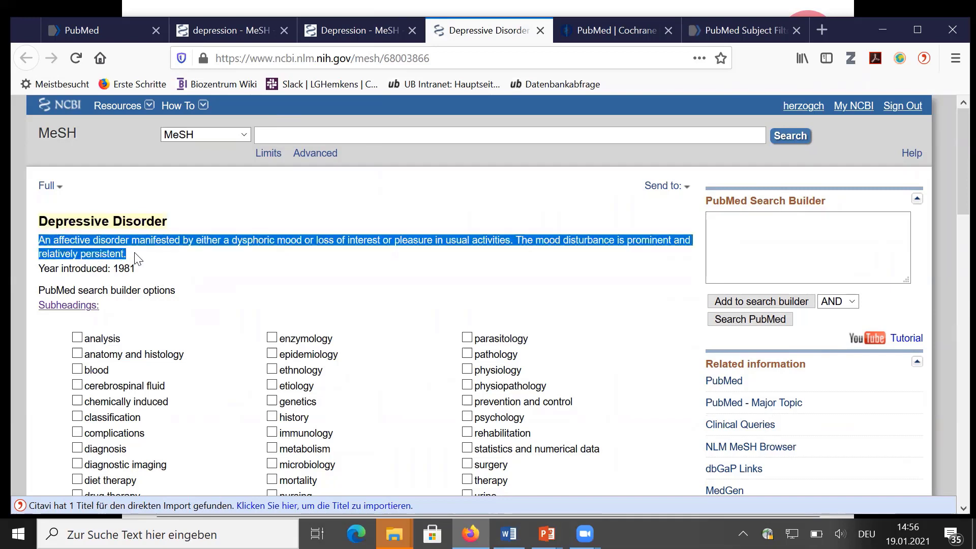
# Review the record's subheadings and restriction options, and highlight the Entry Terms label above the synonym list
pyautogui.scroll(-2, 208, 268)
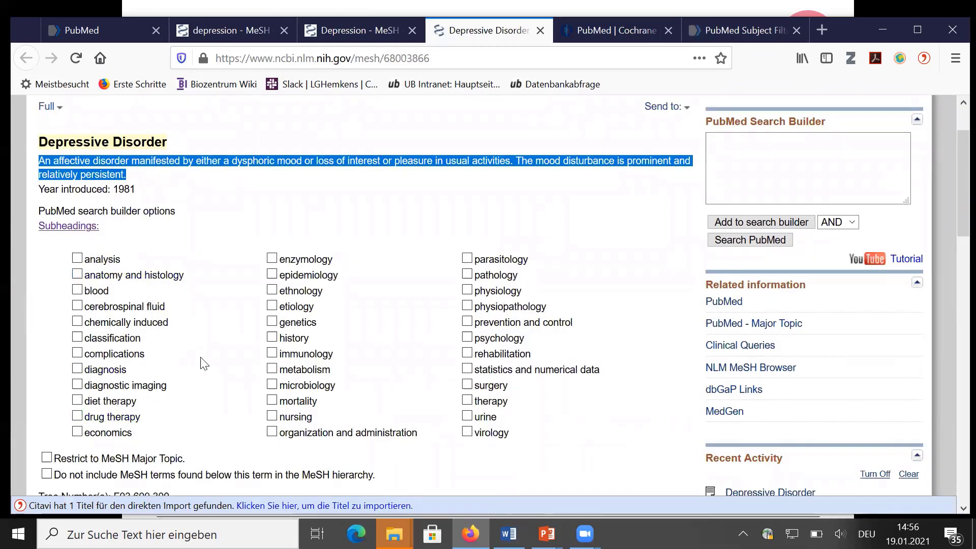
pyautogui.scroll(-4, 202, 361)
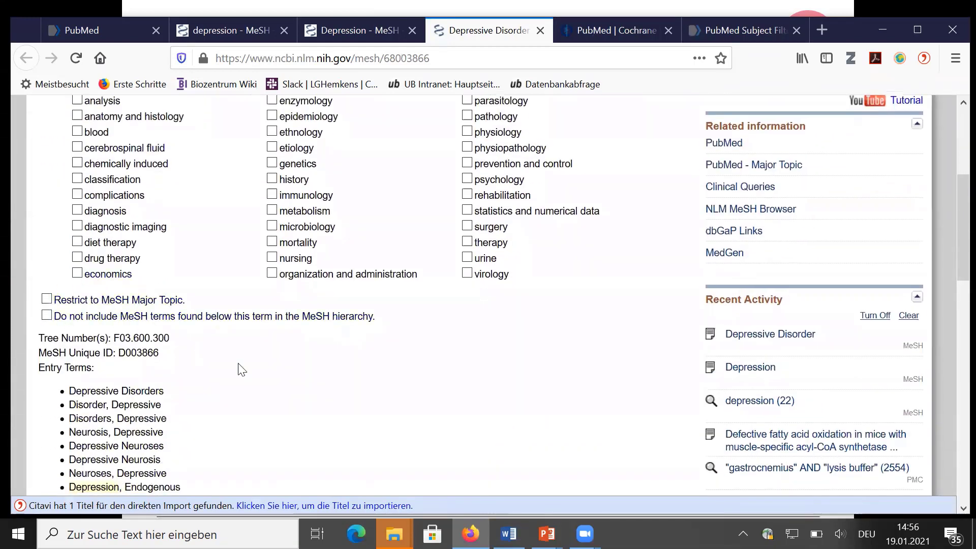
pyautogui.scroll(-6, 247, 370)
pyautogui.scroll(2, 262, 331)
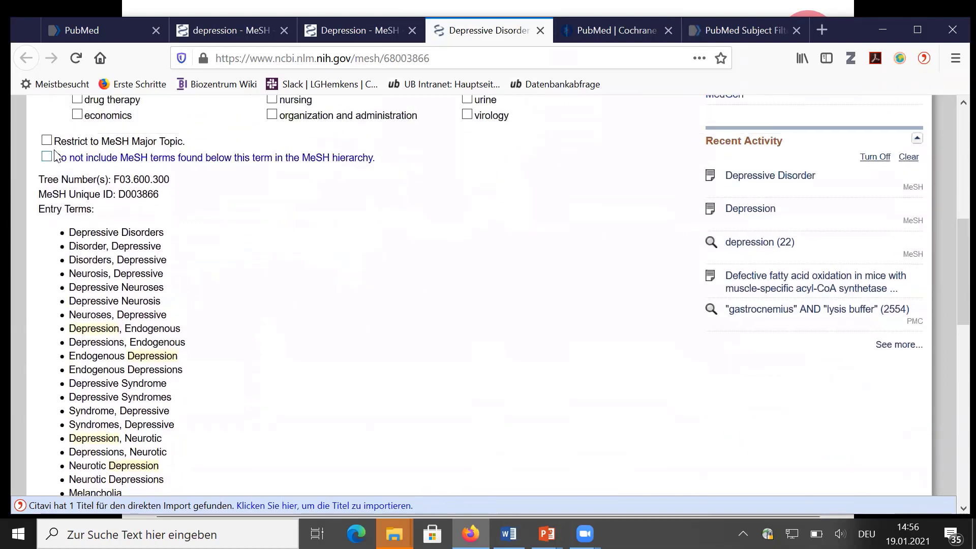
pyautogui.scroll(-2, 218, 214)
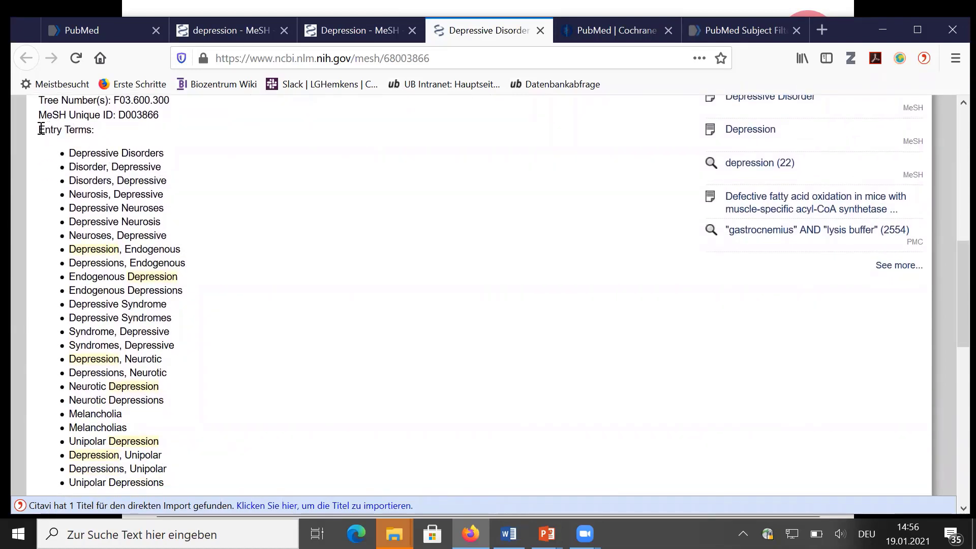
pyautogui.moveTo(41, 129); pyautogui.dragTo(90, 132)
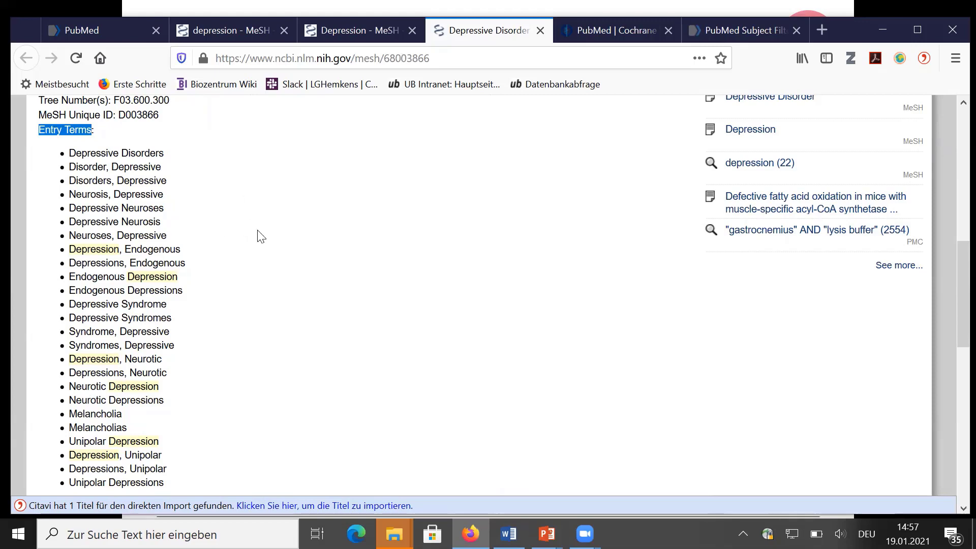
# Highlight Depressive Disorder and its narrower terms in the MeSH hierarchy, then clear the selection
pyautogui.scroll(-5, 258, 231)
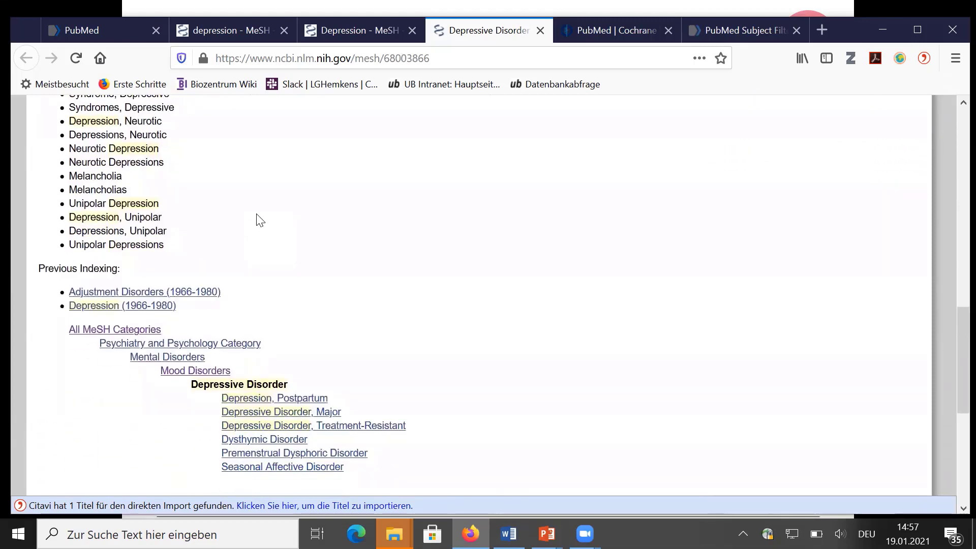
pyautogui.scroll(-3, 258, 220)
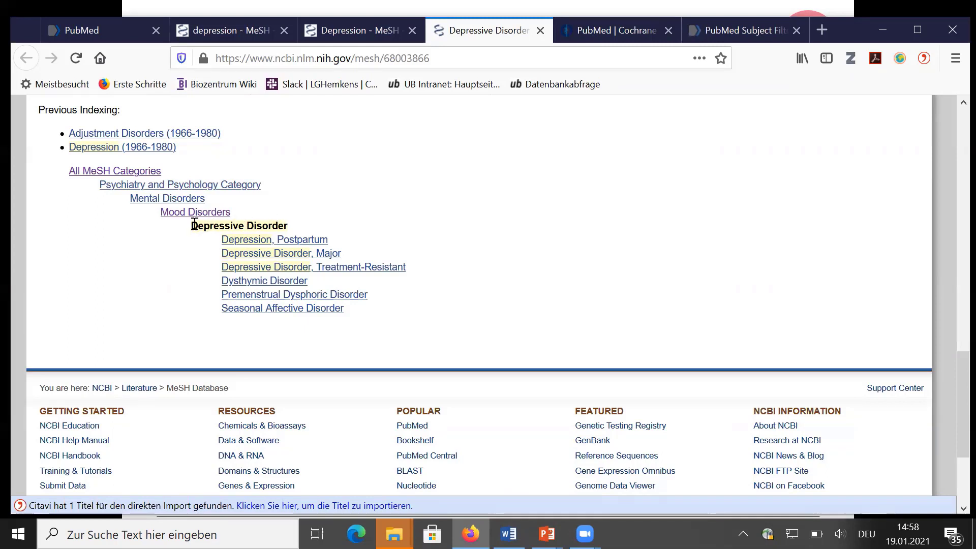
pyautogui.moveTo(192, 225); pyautogui.dragTo(349, 316)
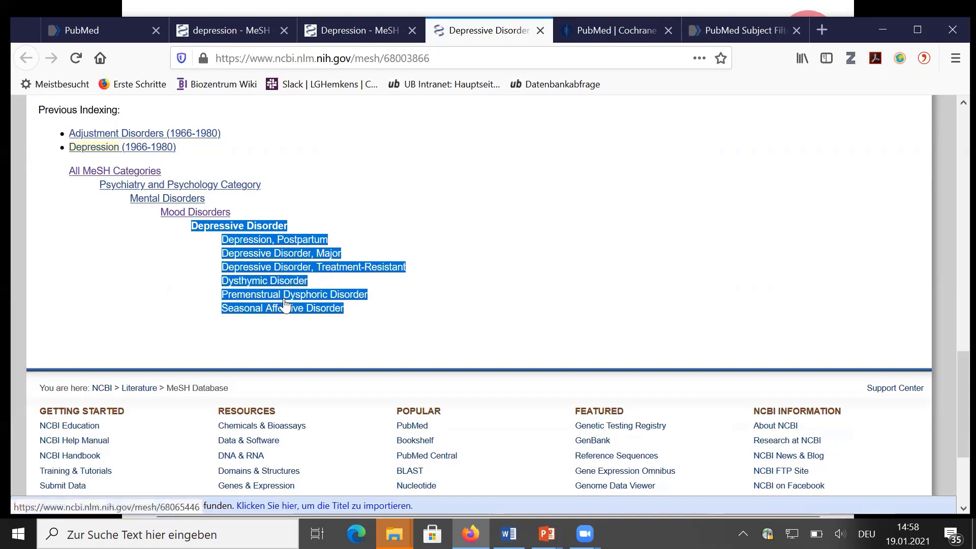
pyautogui.click(463, 283)
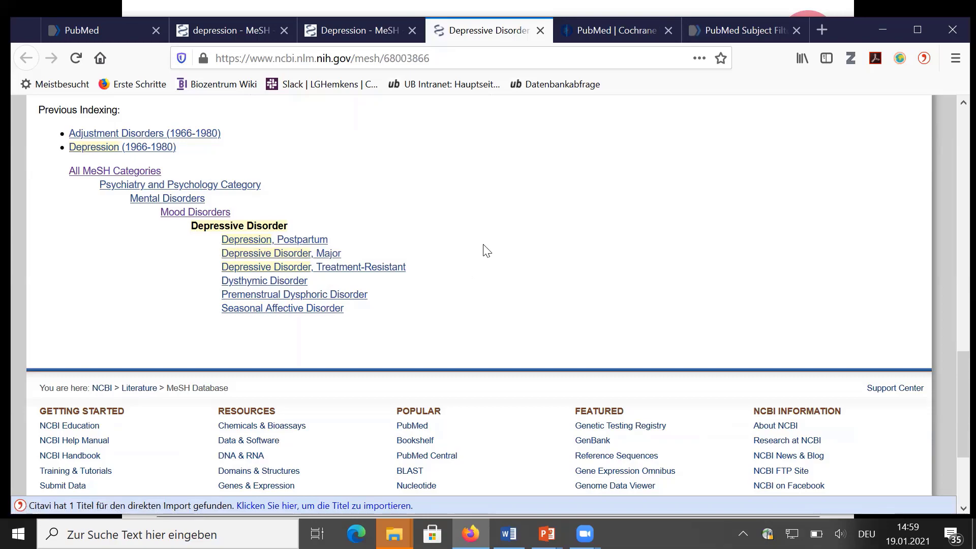
# Add "Depressive Disorder"[Mesh] to the PubMed Search Builder and run the search in PubMed
pyautogui.scroll(15, 487, 251)
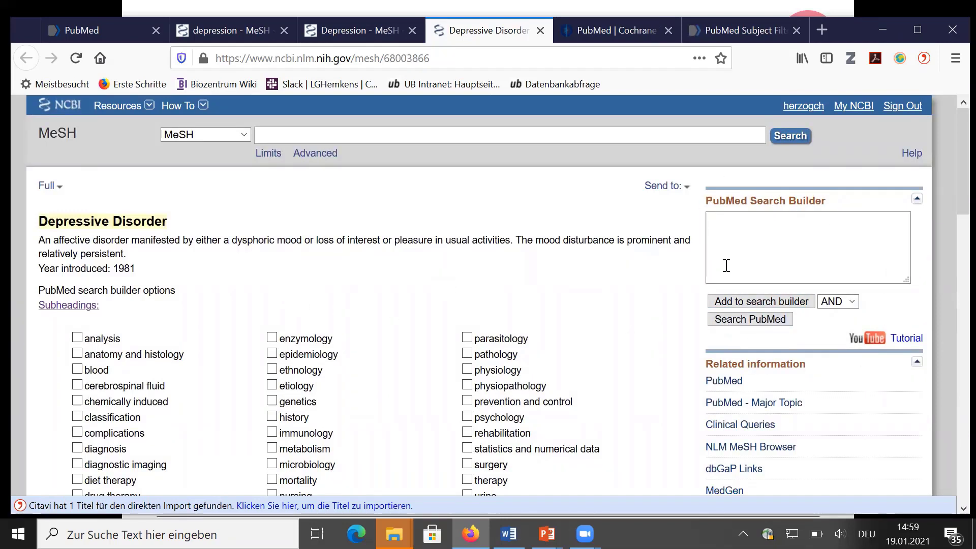
pyautogui.click(762, 305)
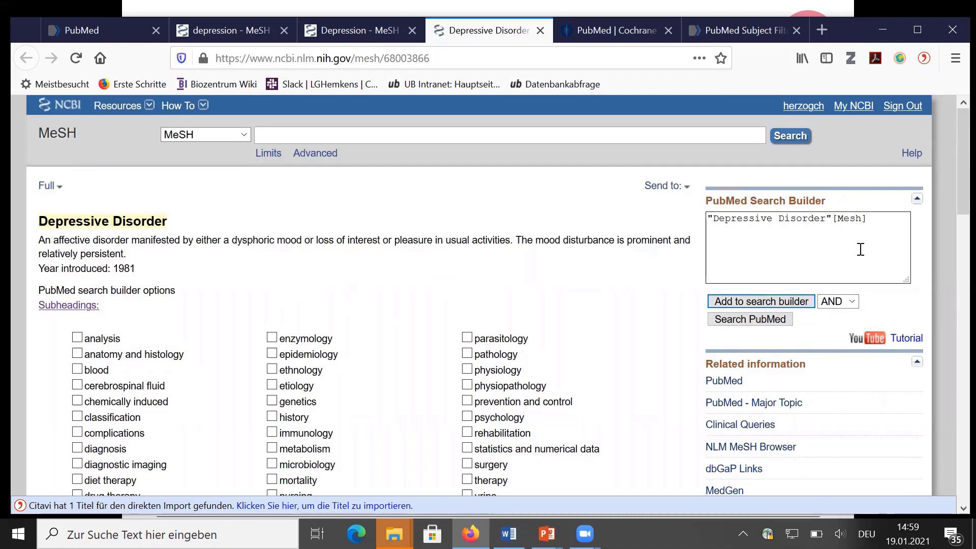
pyautogui.click(751, 321)
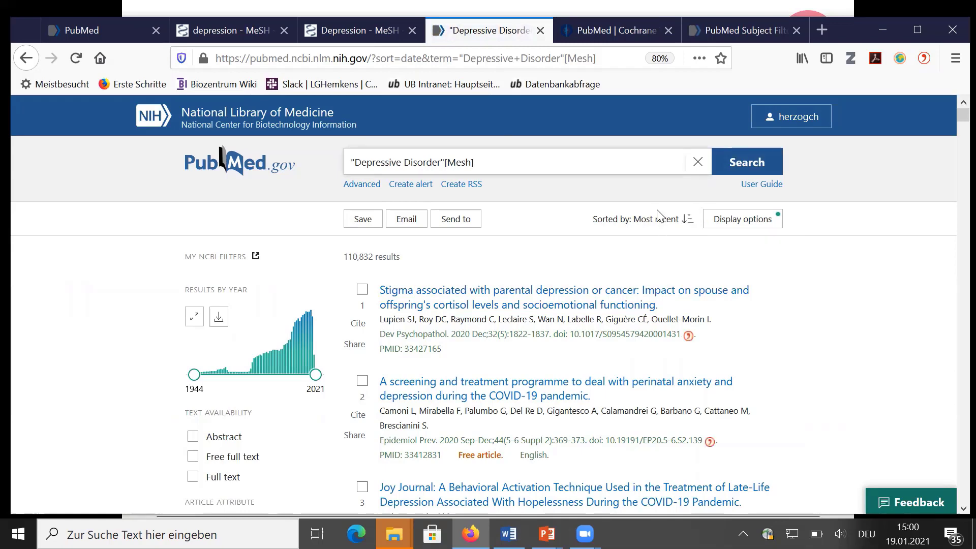
# Examine the Depression MeSH record's hierarchy placement, and highlight "moderate intensity" in its definition
pyautogui.click(382, 36)
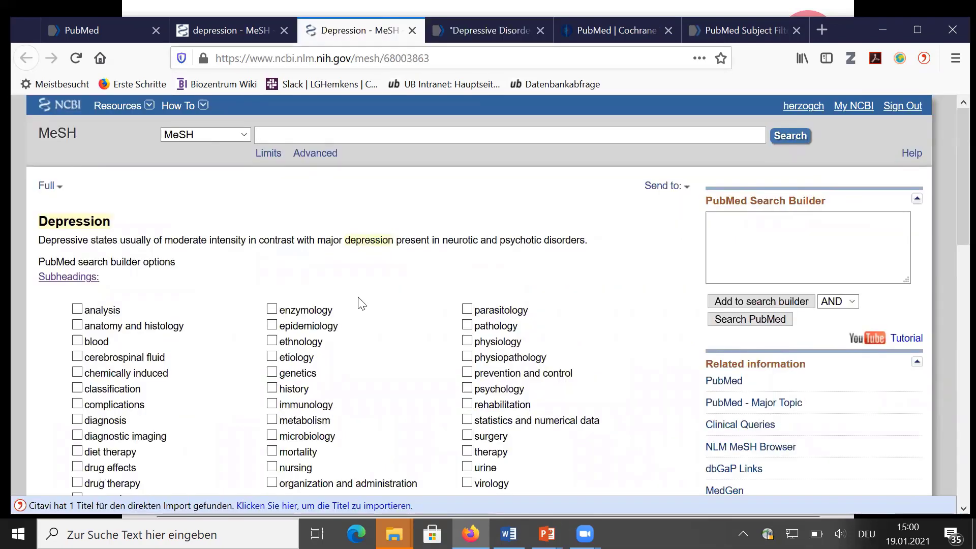
pyautogui.scroll(-15, 374, 309)
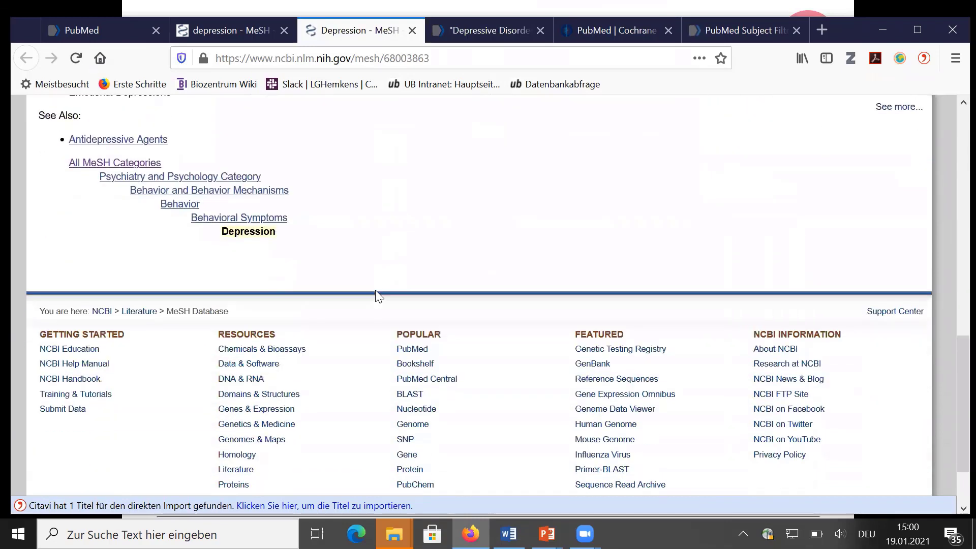
pyautogui.scroll(1, 382, 293)
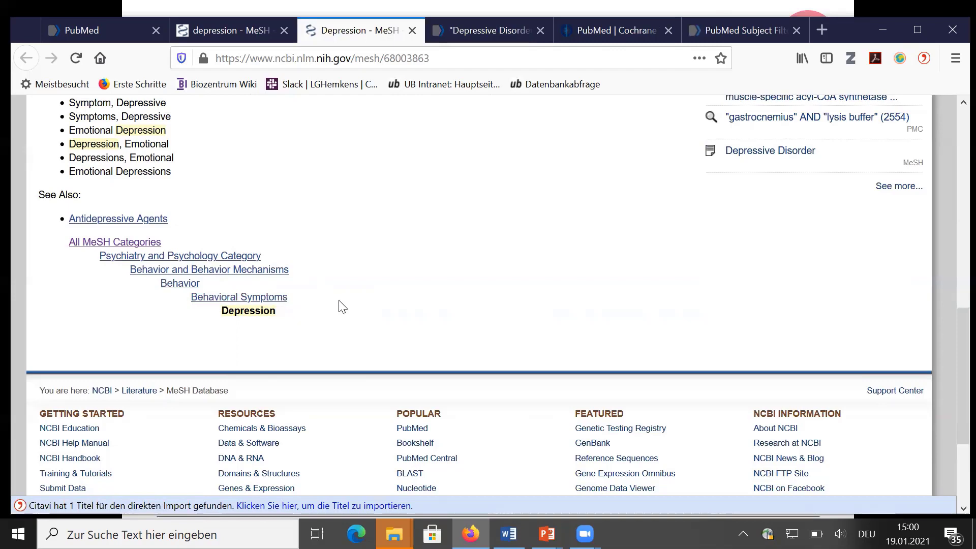
pyautogui.scroll(10, 341, 305)
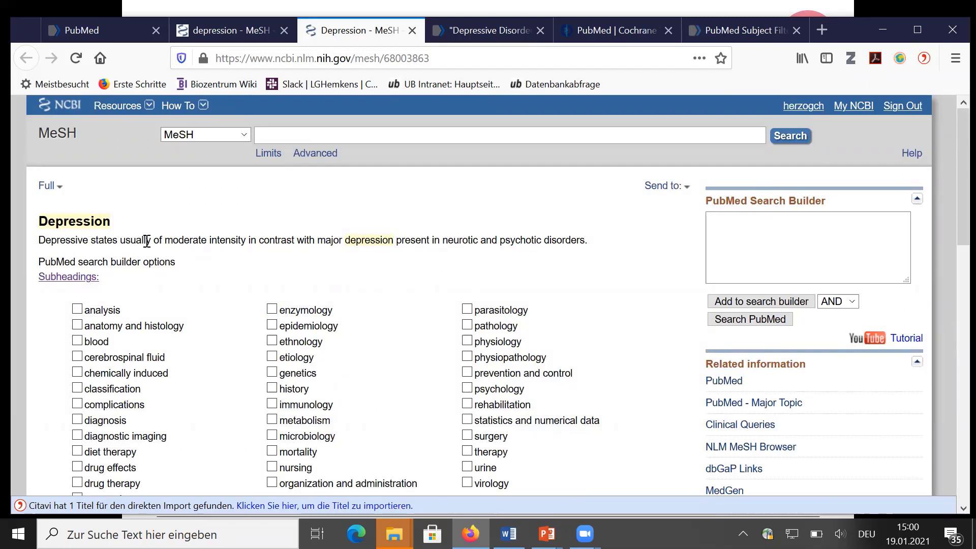
pyautogui.moveTo(168, 239); pyautogui.dragTo(247, 241)
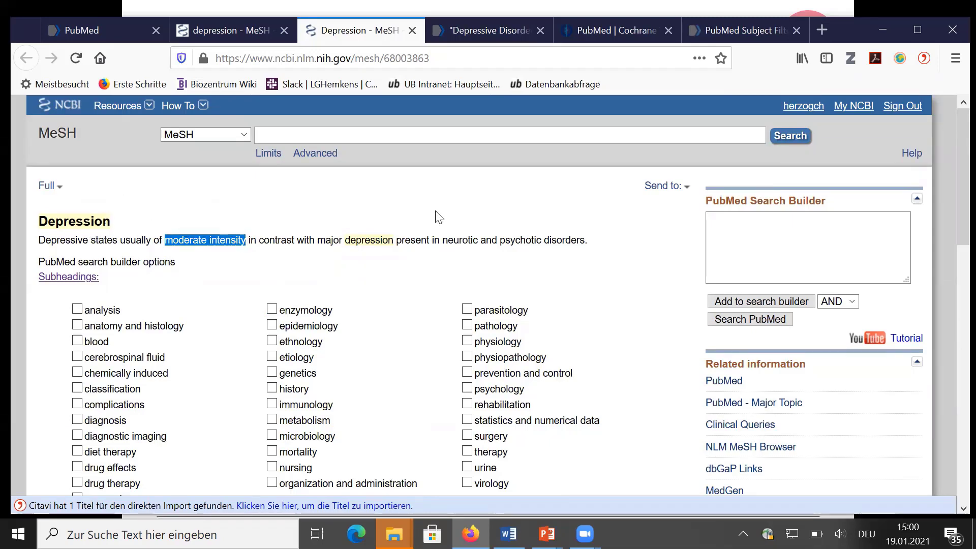
# Add "Depression"[Mesh] to the PubMed Search Builder and run the search in PubMed
pyautogui.click(766, 304)
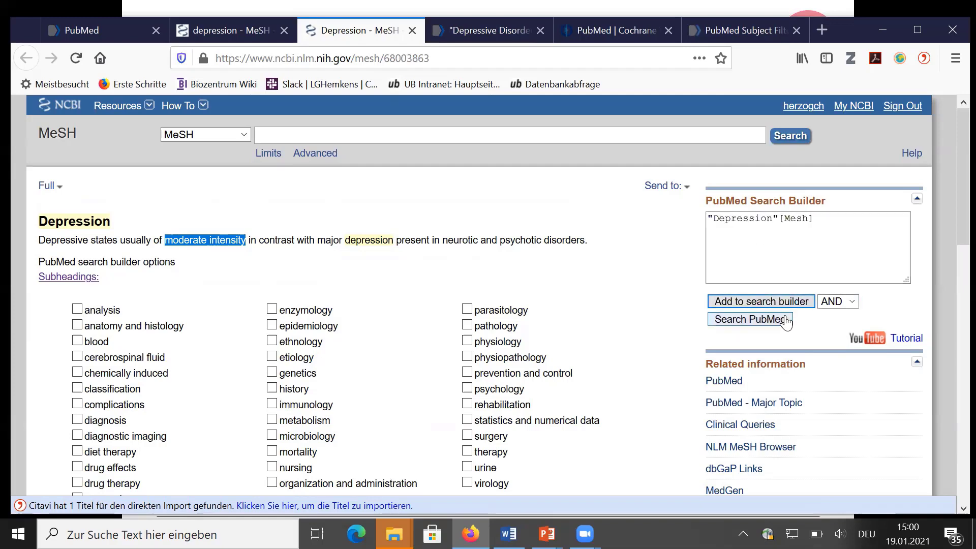
pyautogui.click(743, 321)
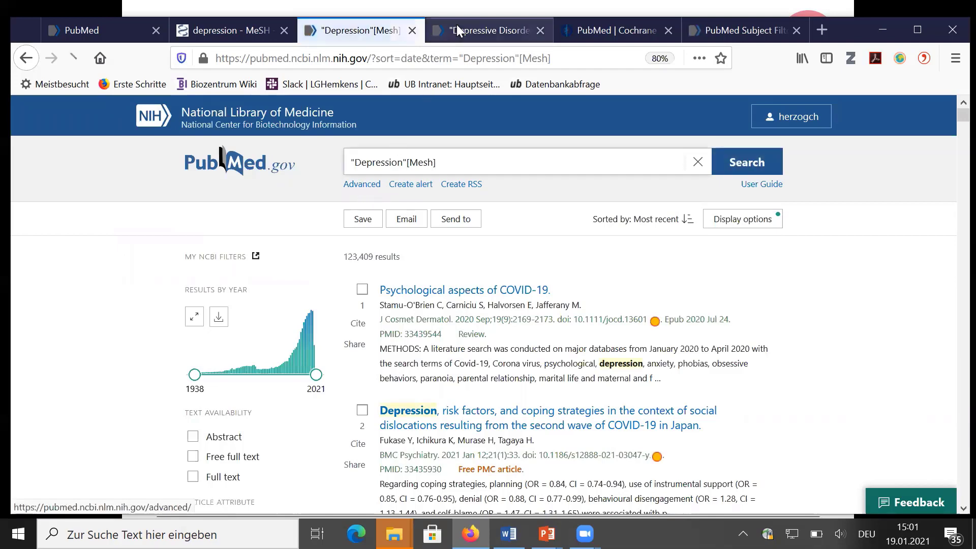
# Open PubMed's advanced search from the "Depressive Disorder"[Mesh] results and compare the two MeSH searches in the search history
pyautogui.click(475, 31)
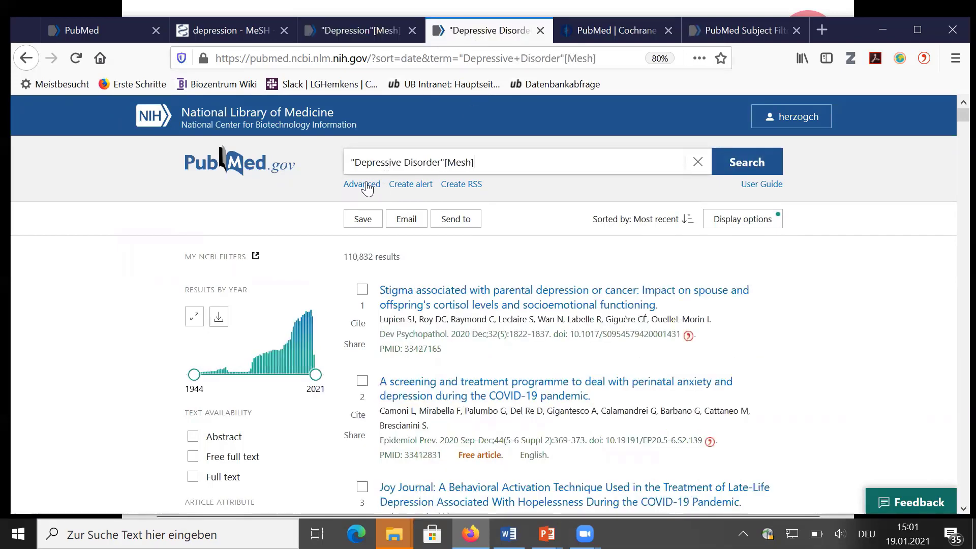
pyautogui.click(362, 185)
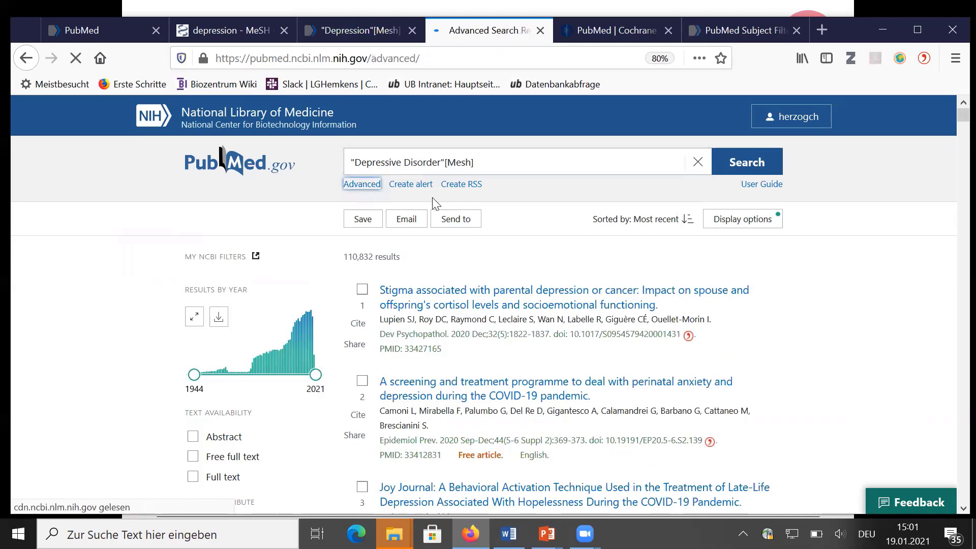
pyautogui.scroll(-3, 449, 282)
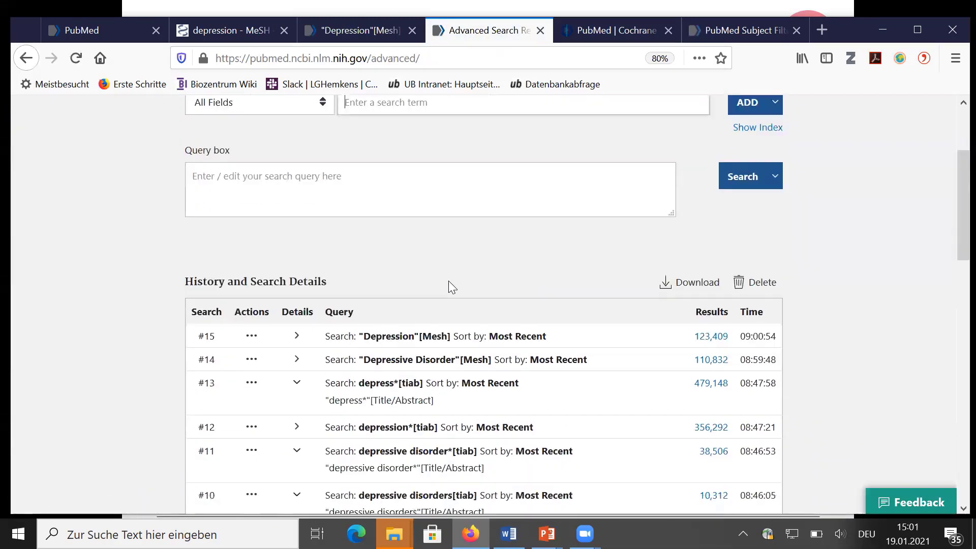
pyautogui.scroll(-2, 449, 281)
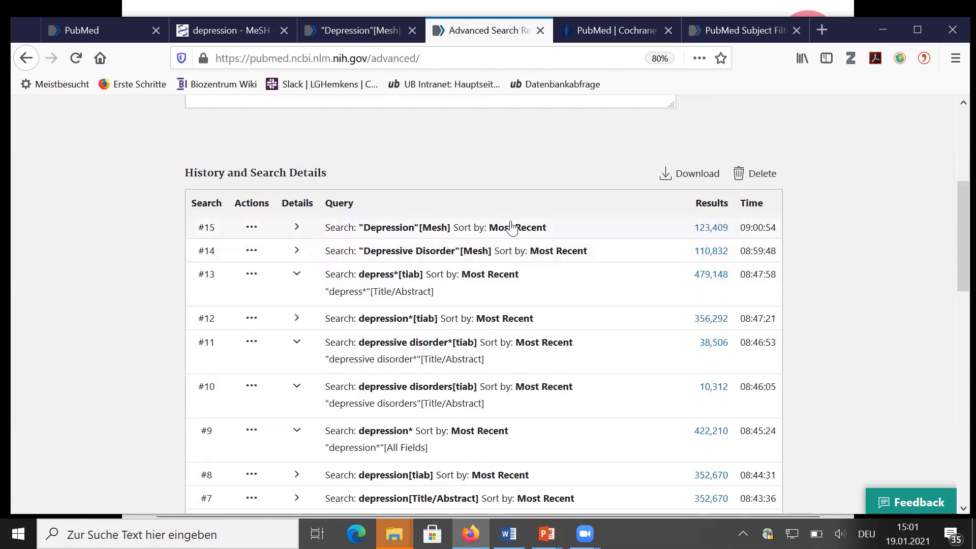
pyautogui.scroll(3, 410, 179)
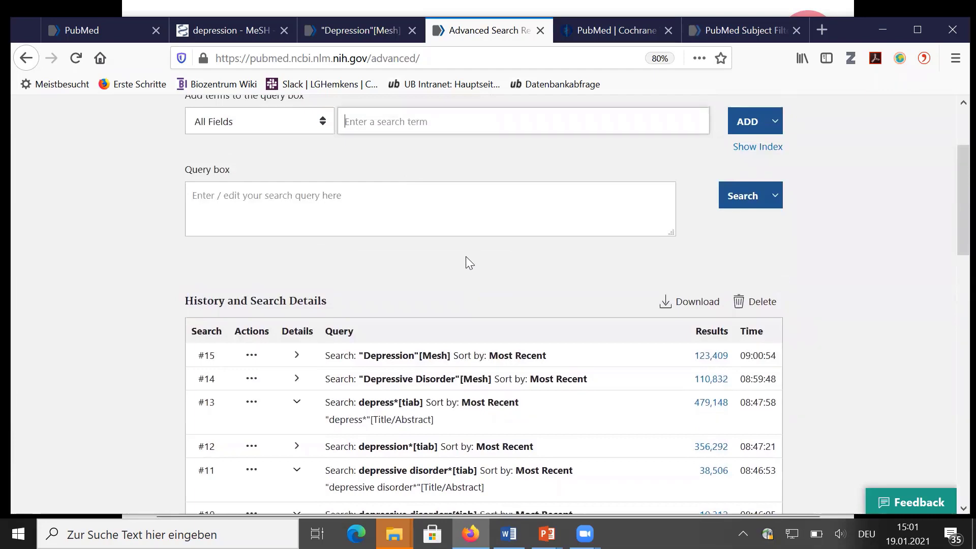
pyautogui.scroll(3, 466, 256)
# Switch to the PowerPoint slide show and jump to slide 26 on options for narrowing a MeSH search
pyautogui.hotkey('alt', 'Tab')
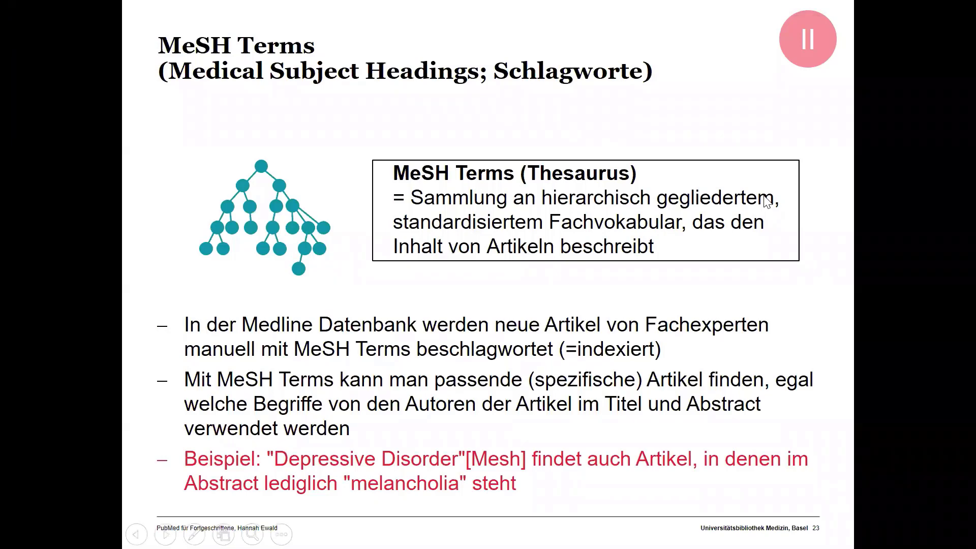
pyautogui.press('2')
pyautogui.press('6')
pyautogui.press('Return')
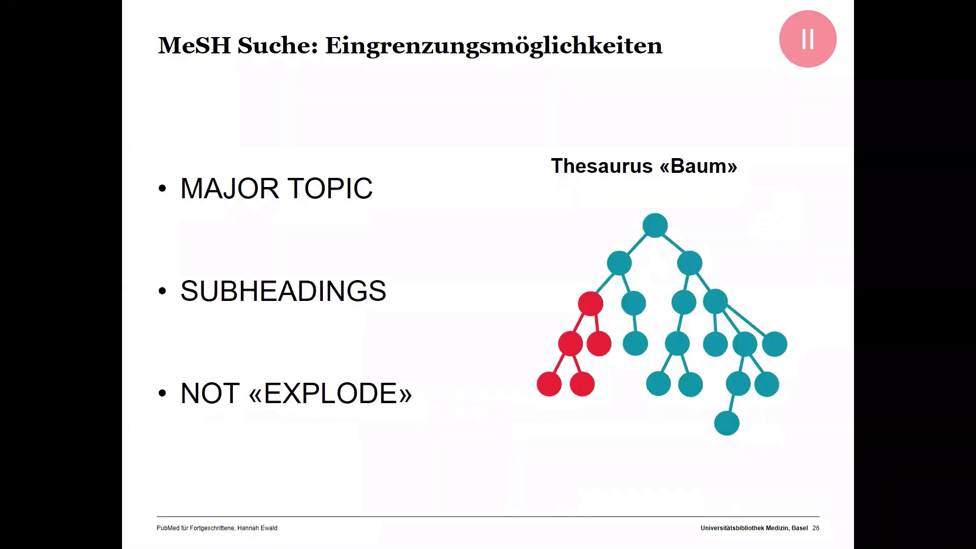